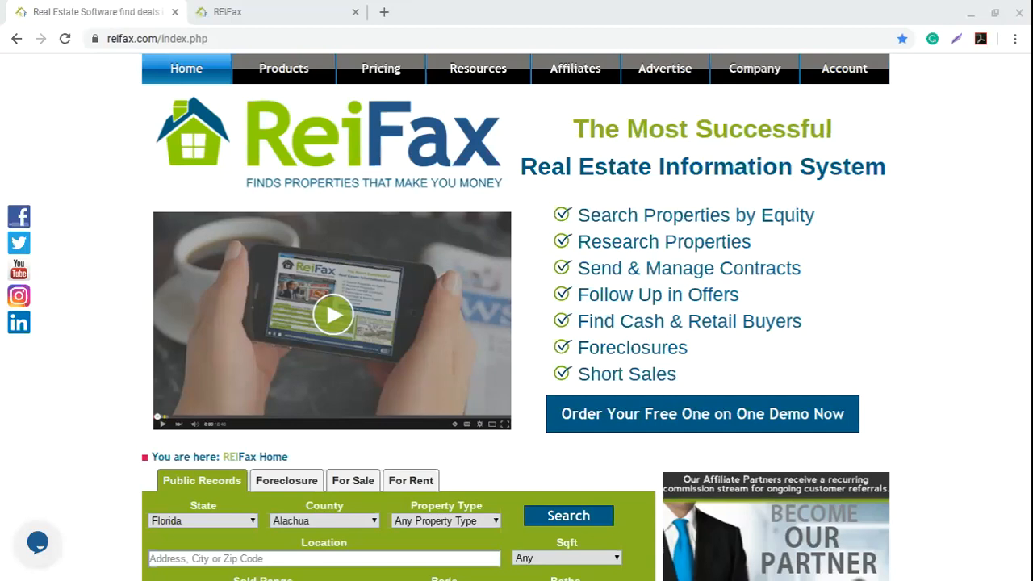
Open the property search from the REIFax control panel and set the data to Public Record and the property type to Single Family
key("ctrl+Tab")
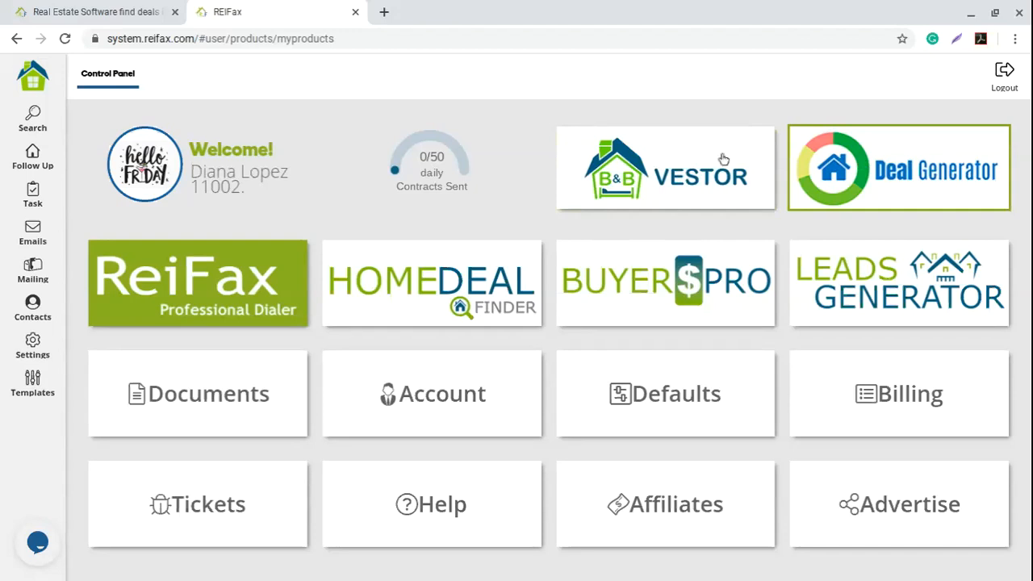
left_click(218, 324)
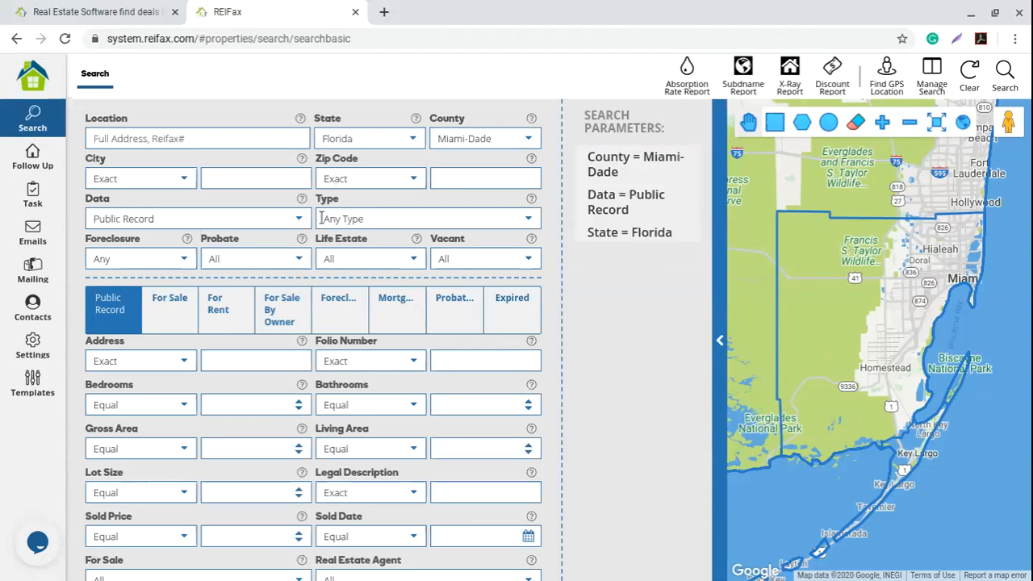
left_click(296, 225)
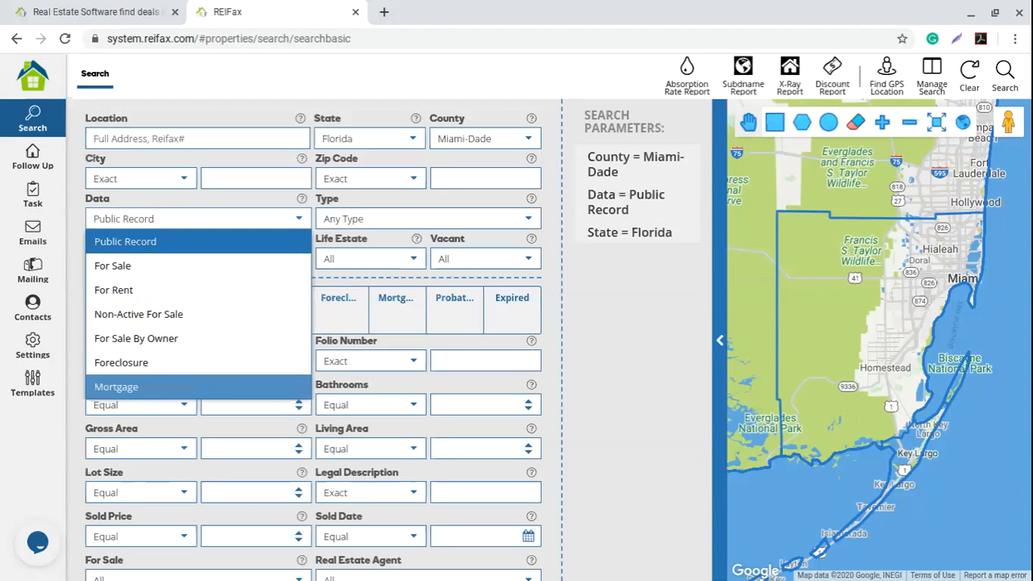
left_click(155, 250)
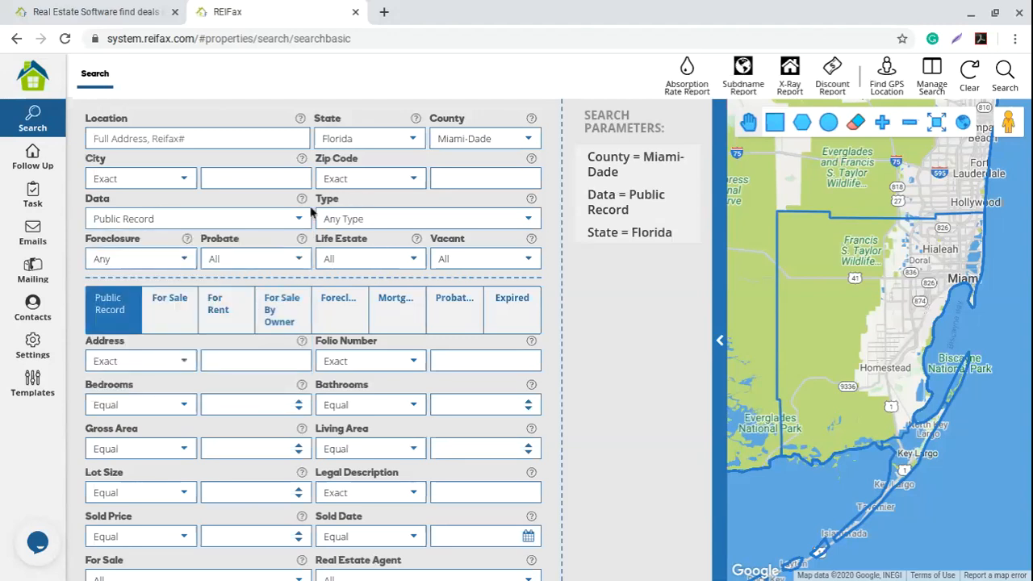
left_click(526, 223)
left_click(393, 271)
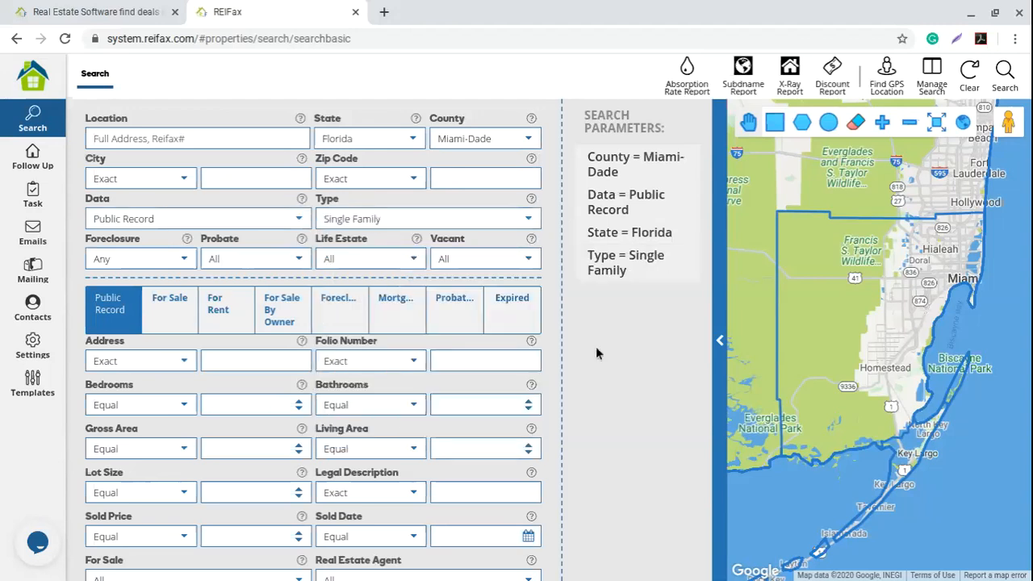
Restrict the search to Pre-Foreclosed properties and set Probate to Yes
left_click(184, 260)
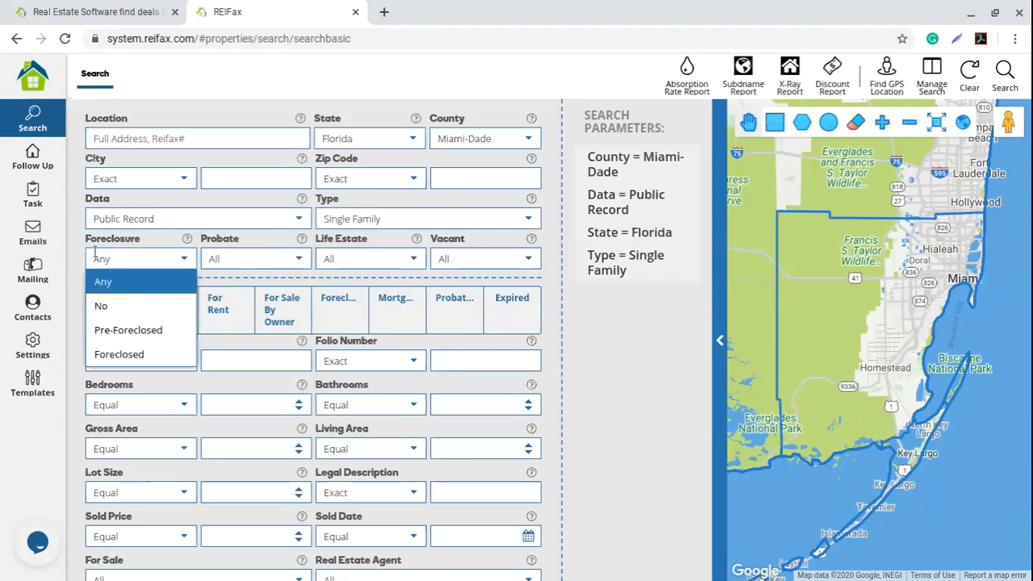
left_click(115, 333)
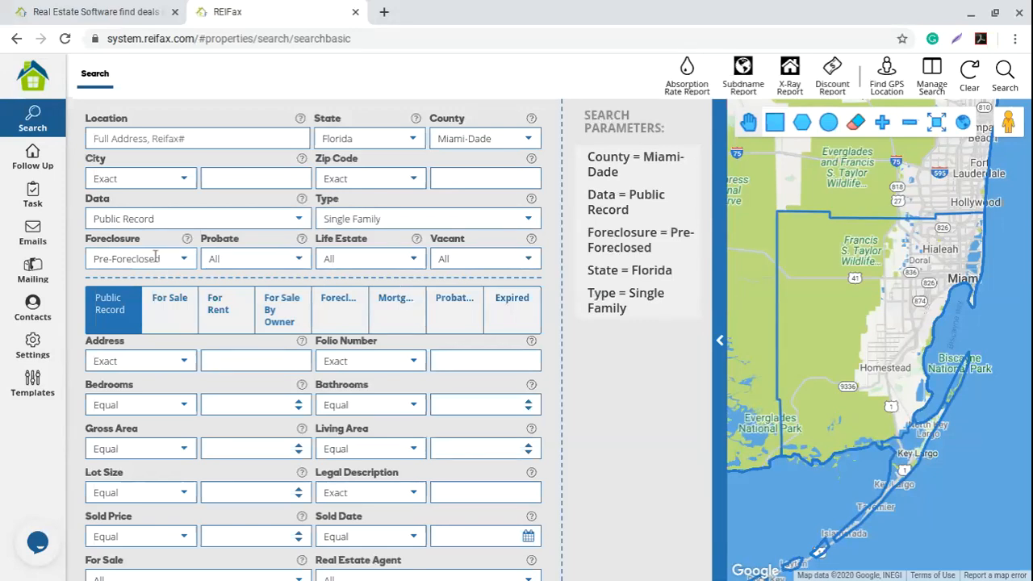
left_click_drag(169, 260, 66, 246)
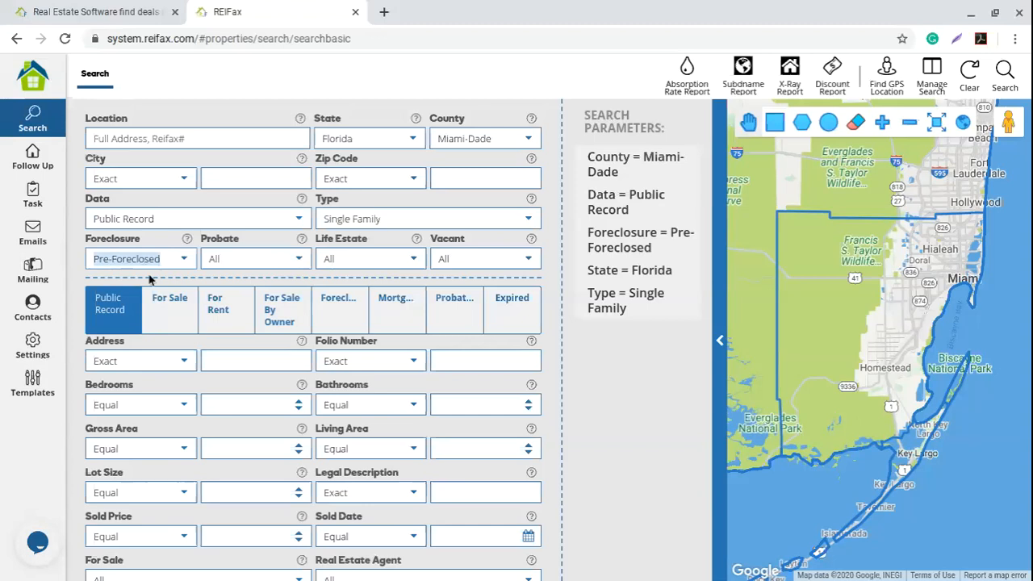
left_click(341, 306)
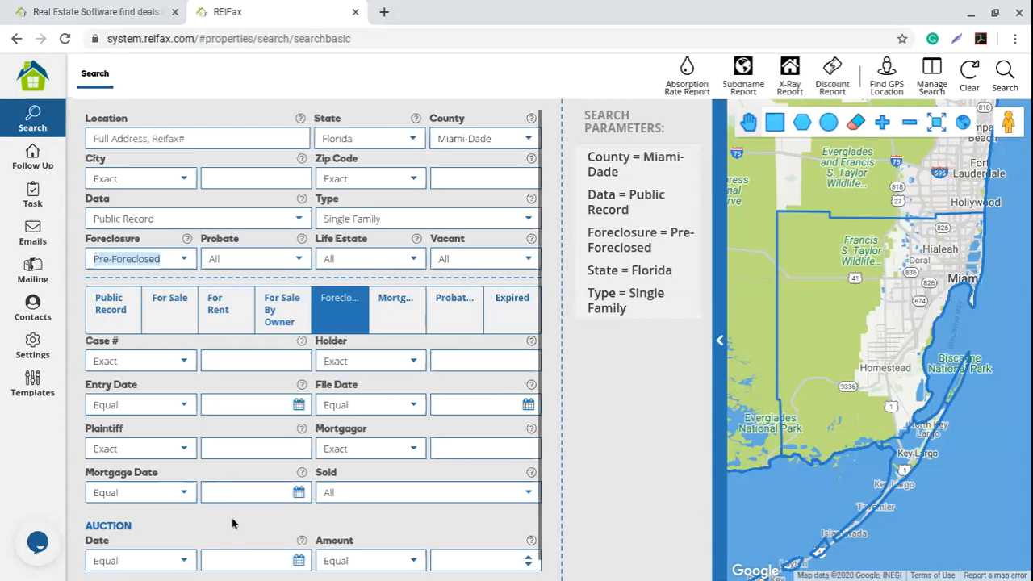
scroll(214, 521, "down", 1)
scroll(234, 530, "up", 1)
left_click(296, 259)
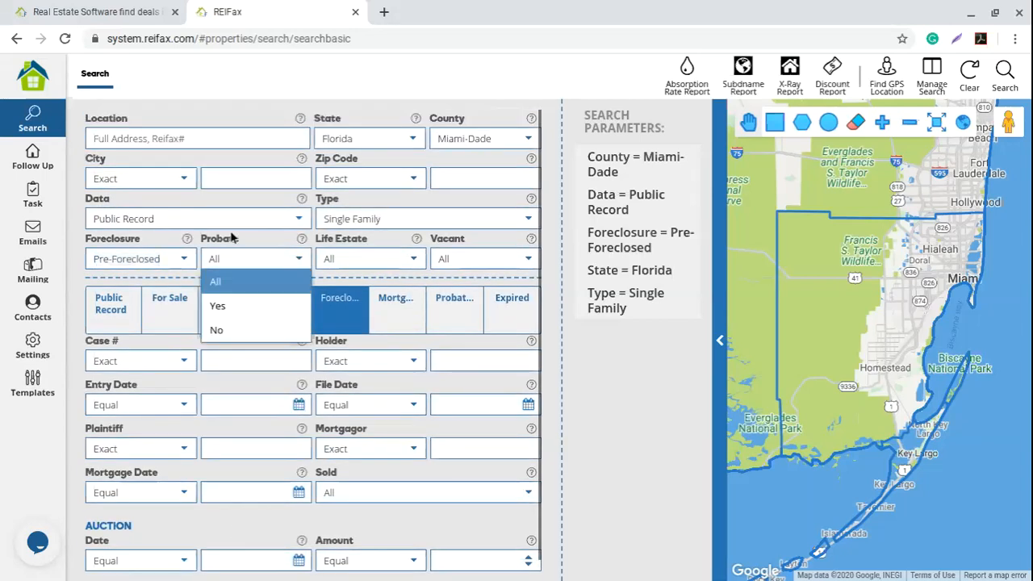
left_click(236, 306)
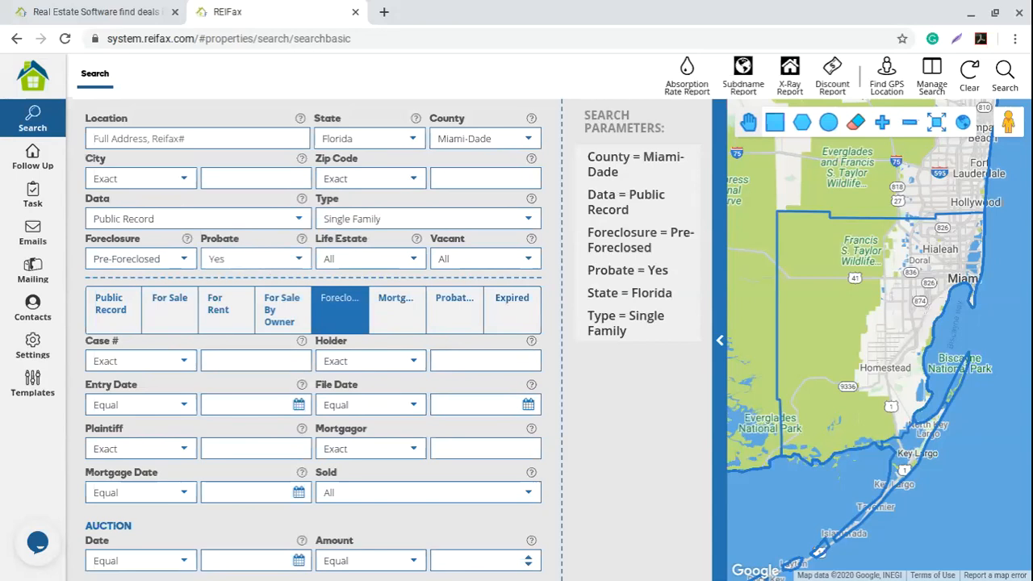
Add a probates criterion for a published date equal to or greater than 12/01/2019
left_click(455, 308)
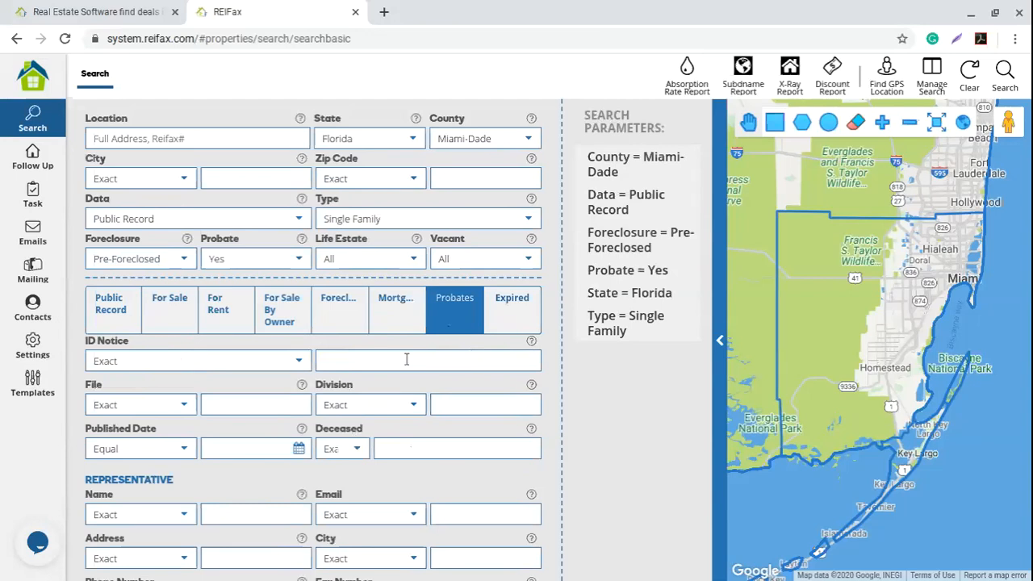
scroll(407, 359, "down", 3)
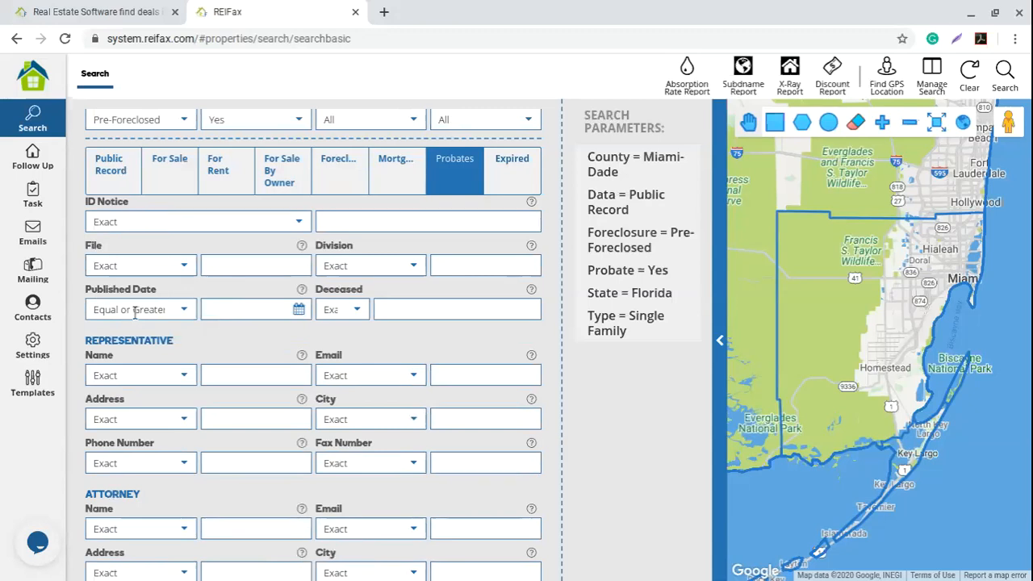
left_click(298, 310)
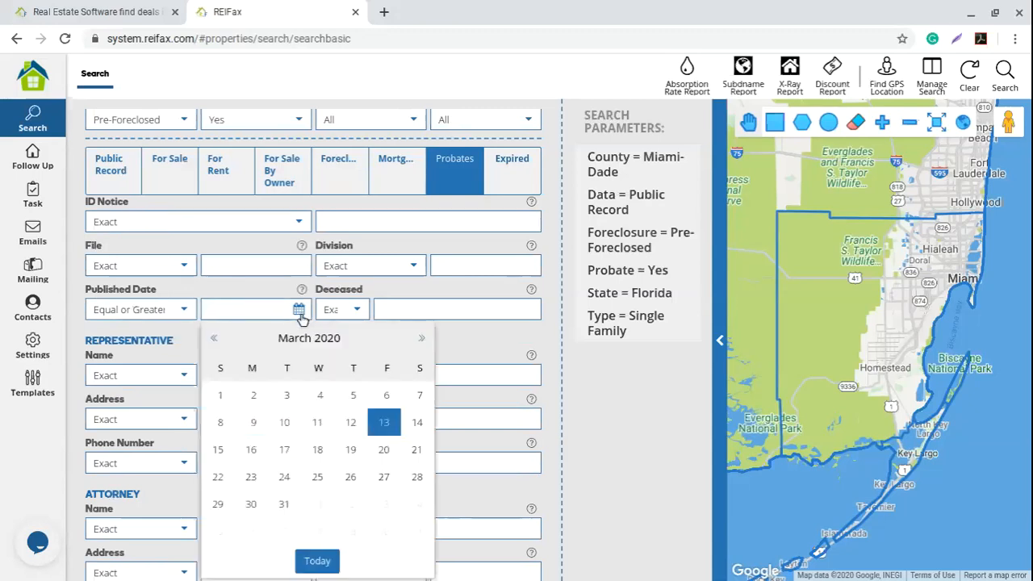
left_click(214, 340)
left_click(214, 340)
left_click(214, 339)
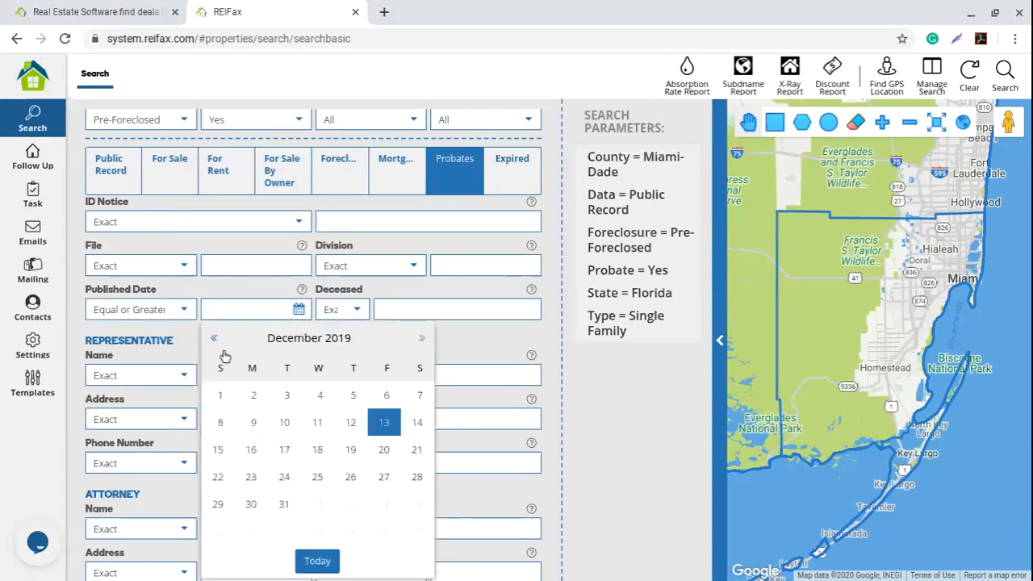
left_click(221, 396)
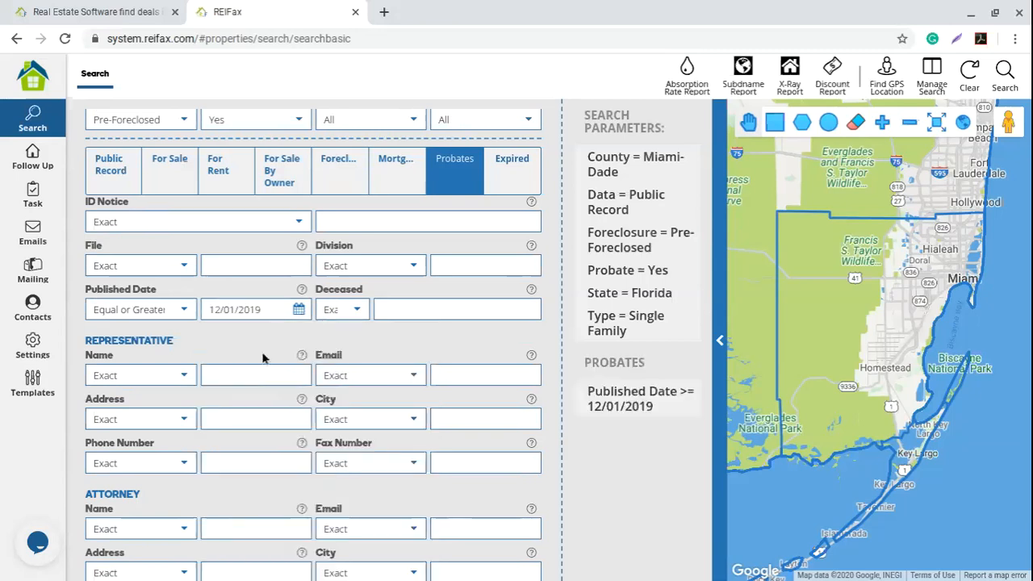
scroll(277, 312, "up", 1)
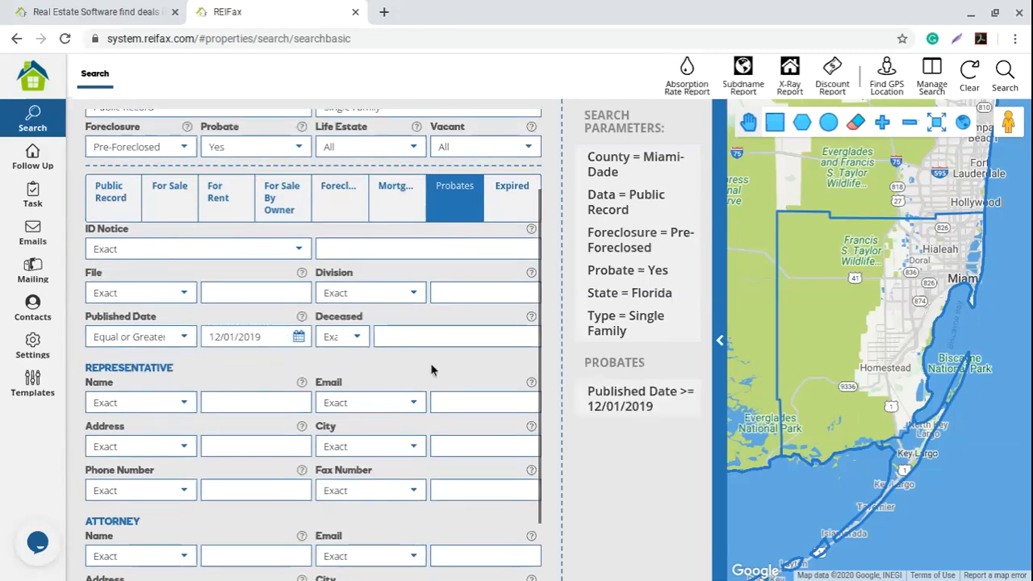
Remove the probates published date criterion from the search parameters
mouse_move(626, 275)
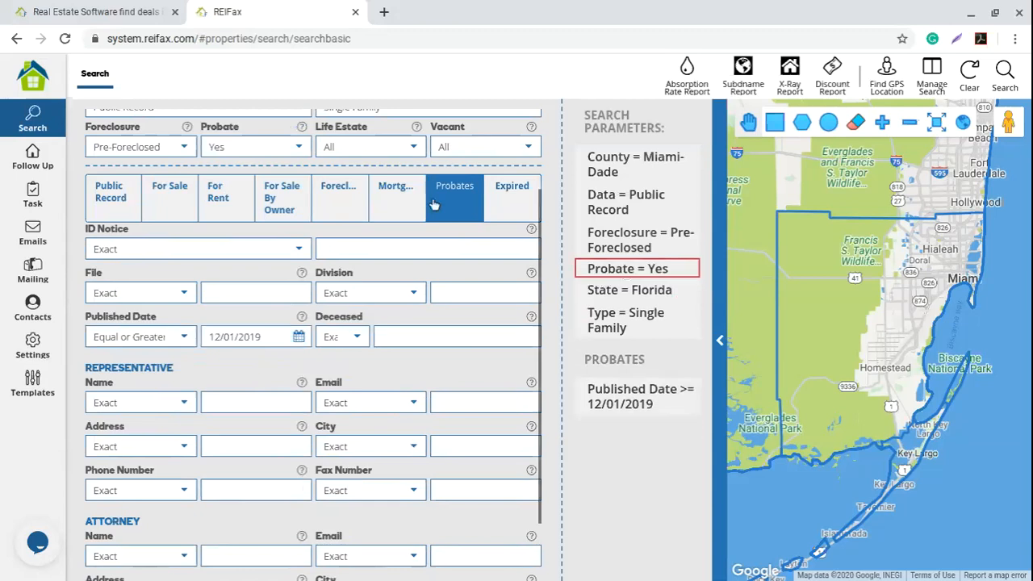
mouse_move(597, 404)
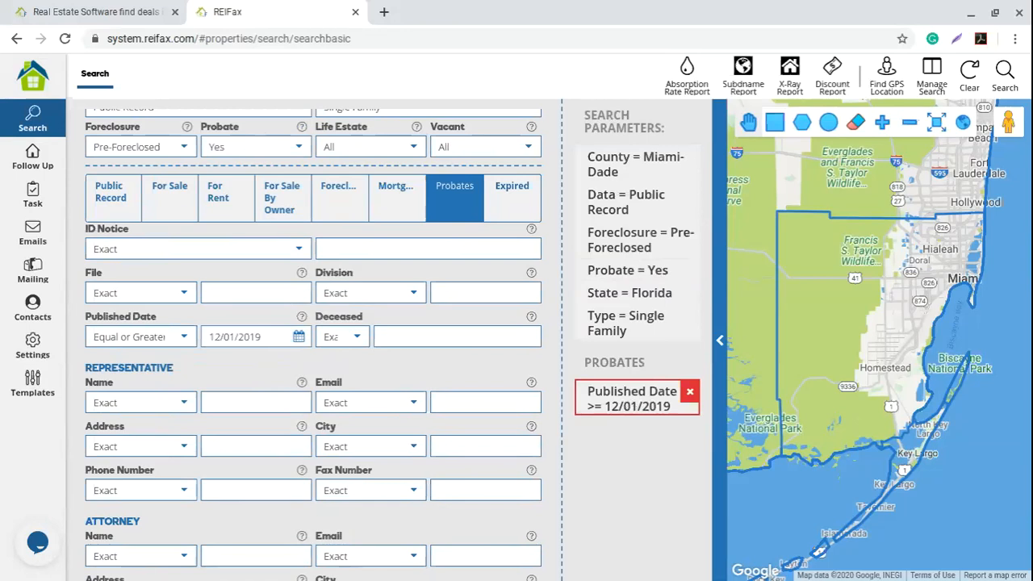
left_click(687, 392)
scroll(125, 286, "up", 1)
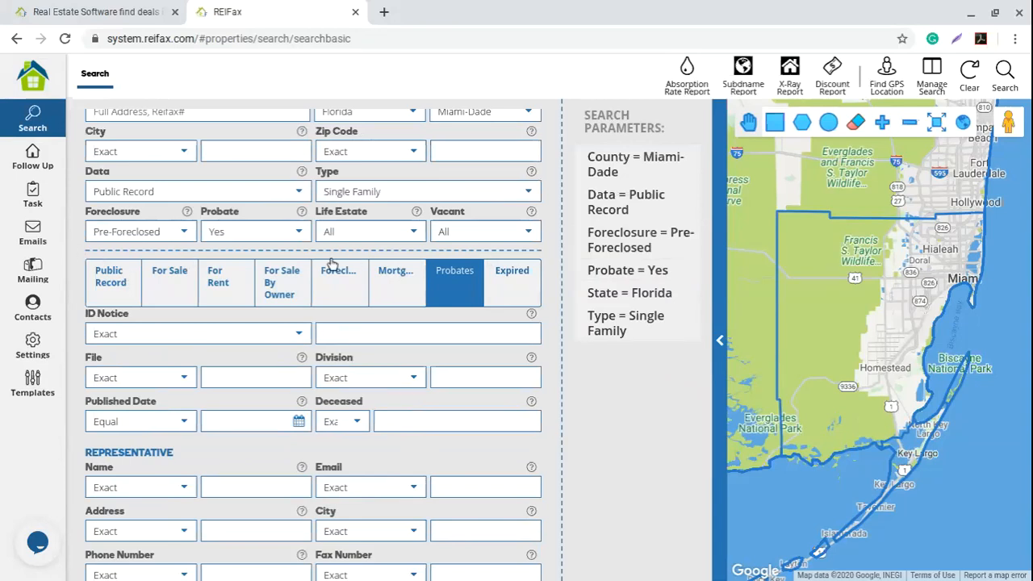
Look through the filter fields of every category, from Public Record through Expired
left_click(116, 289)
left_click(189, 300)
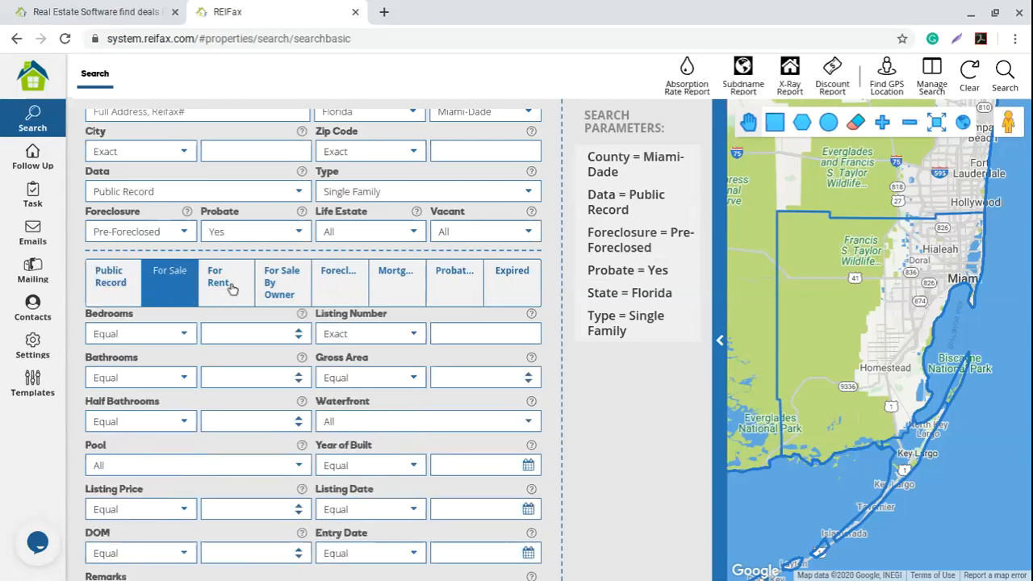
left_click(220, 287)
left_click(279, 292)
left_click(352, 288)
left_click(408, 290)
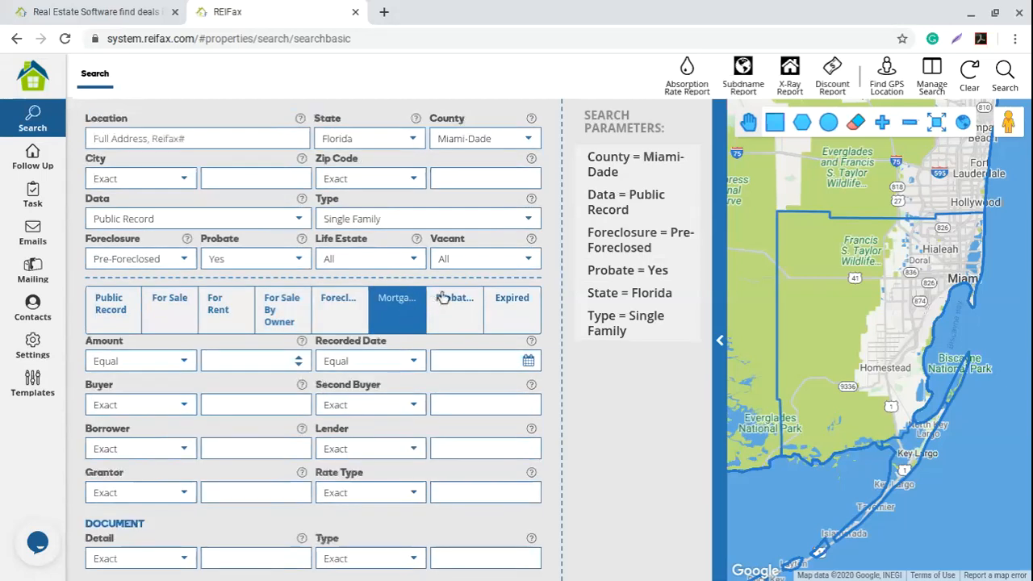
left_click(452, 305)
left_click(506, 315)
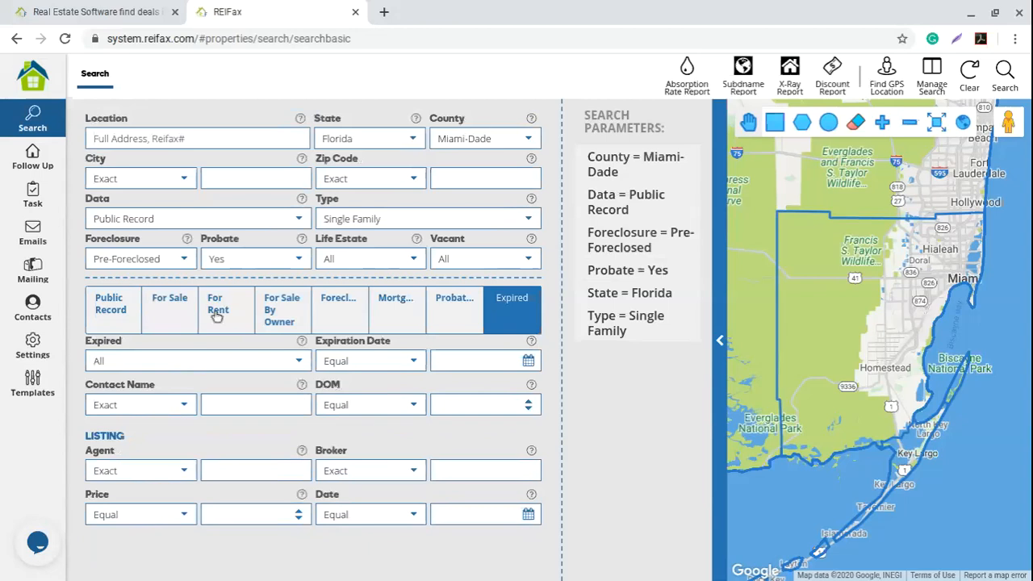
Examine the Public Record filters down to the tax delinquent and owner fields, plus the For Sale and For Rent filters
left_click(111, 305)
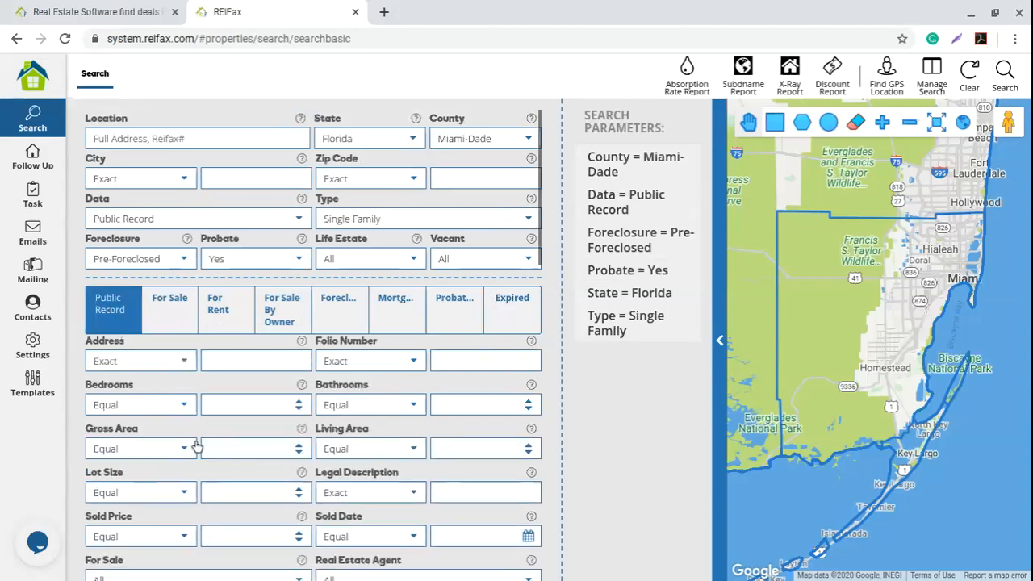
scroll(193, 442, "down", 1)
scroll(194, 442, "down", 6)
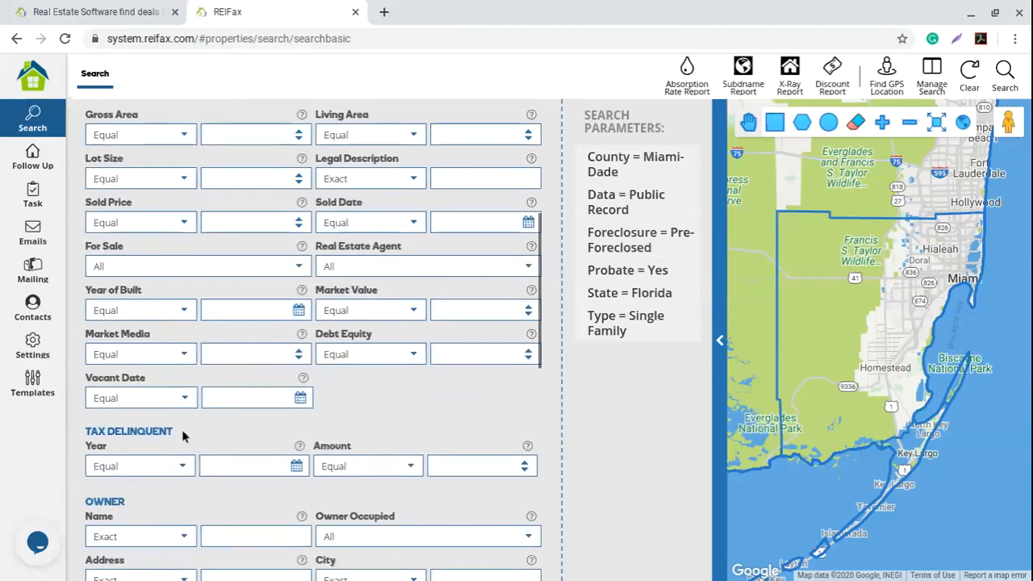
scroll(177, 429, "down", 2)
scroll(178, 431, "up", 3)
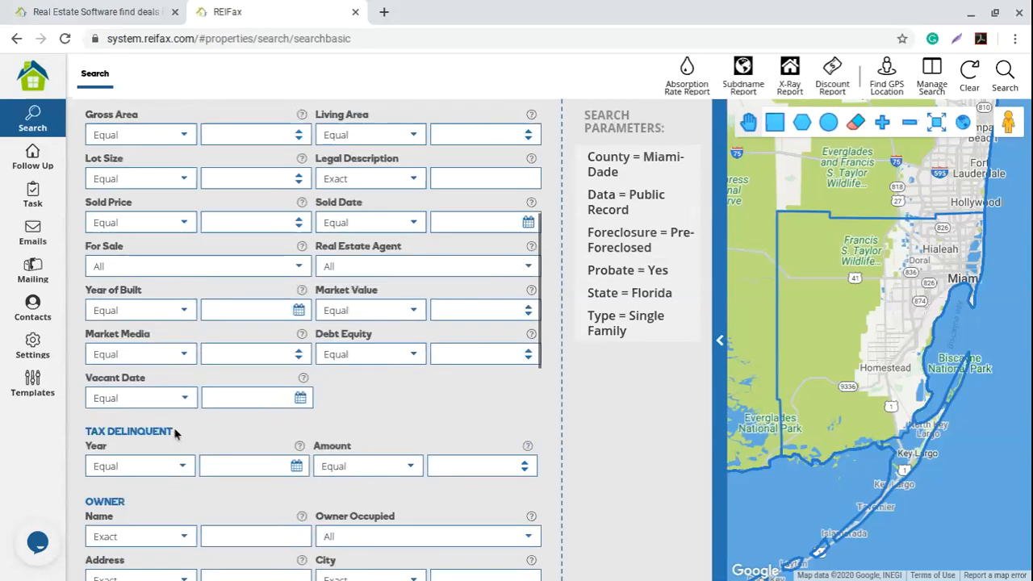
scroll(174, 434, "up", 3)
scroll(179, 430, "up", 3)
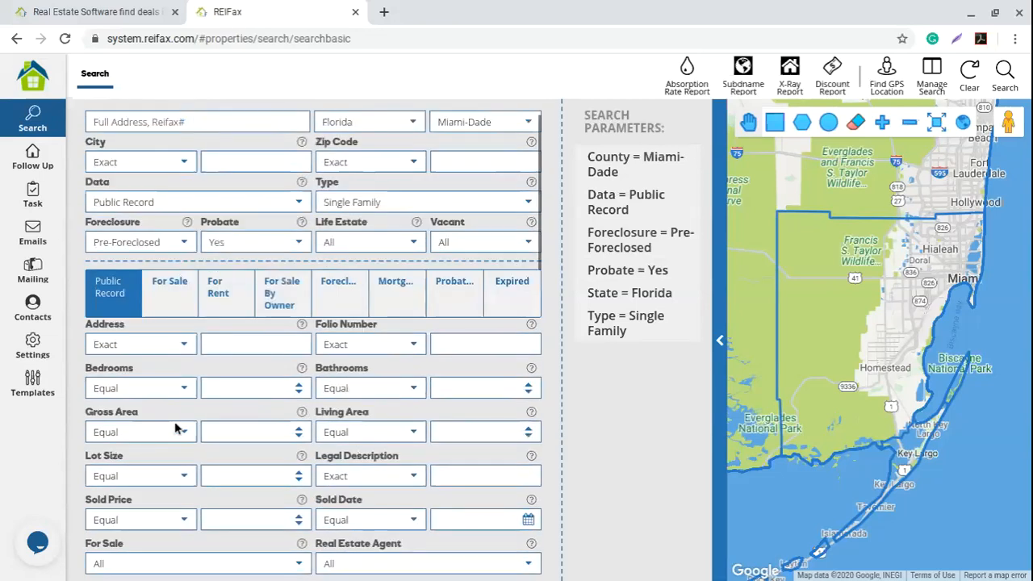
left_click(178, 313)
left_click(224, 311)
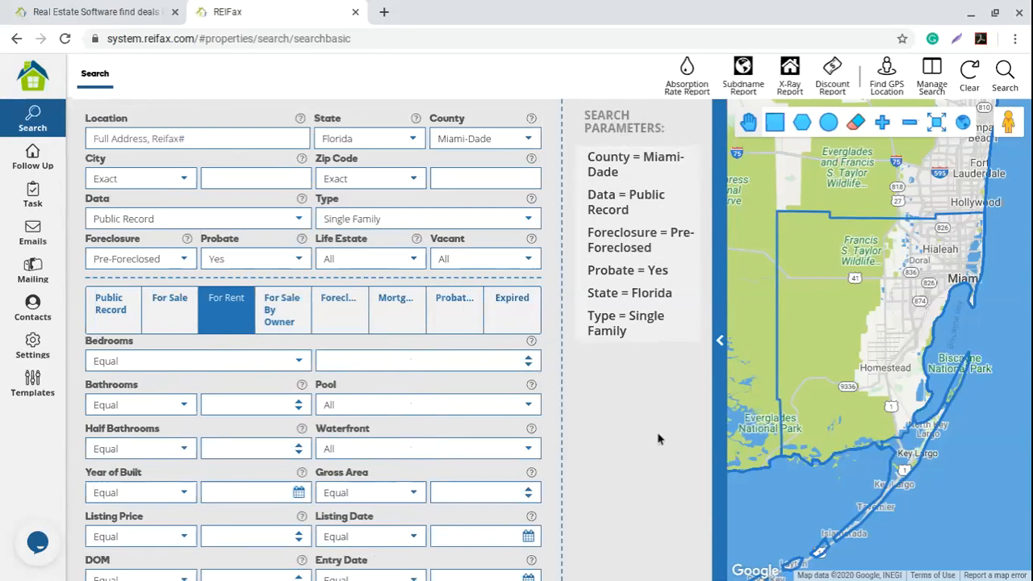
Run the property search with the chosen parameters for Miami-Dade, Florida
mouse_move(672, 167)
scroll(930, 300, "up", 1)
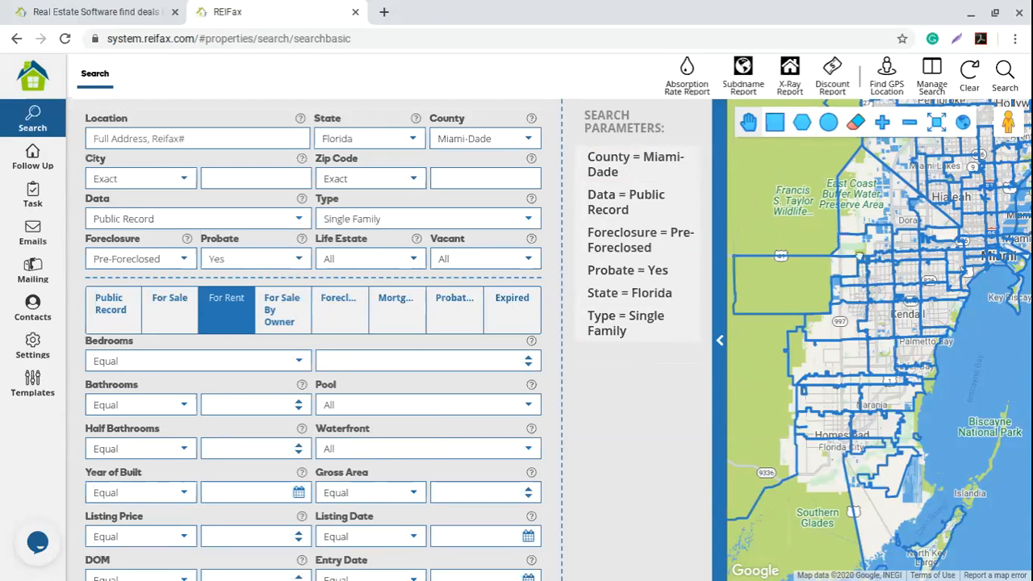
left_click(1005, 74)
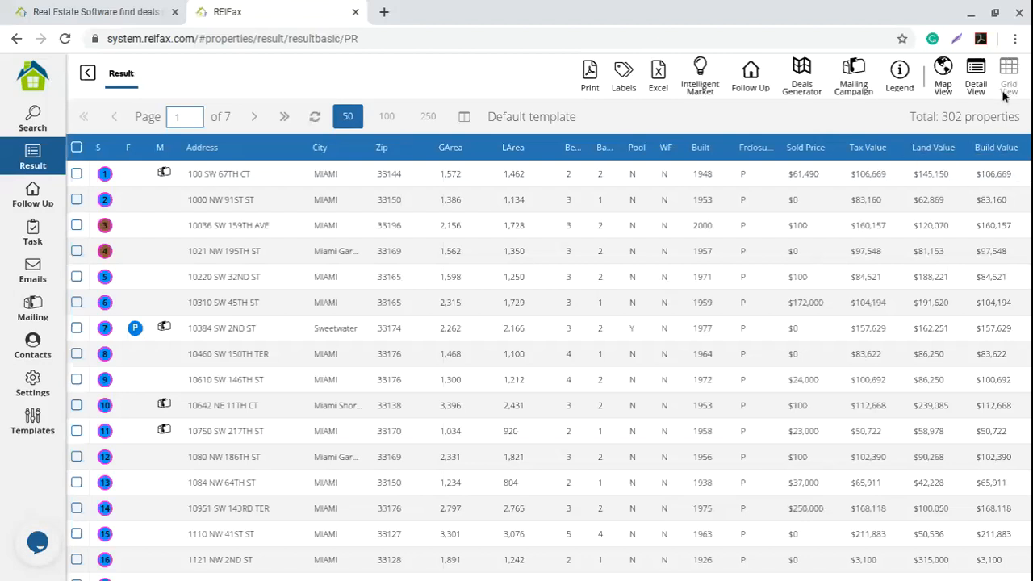
Examine the result list's property total, the template in use and the page indicator
left_click_drag(909, 117, 1022, 119)
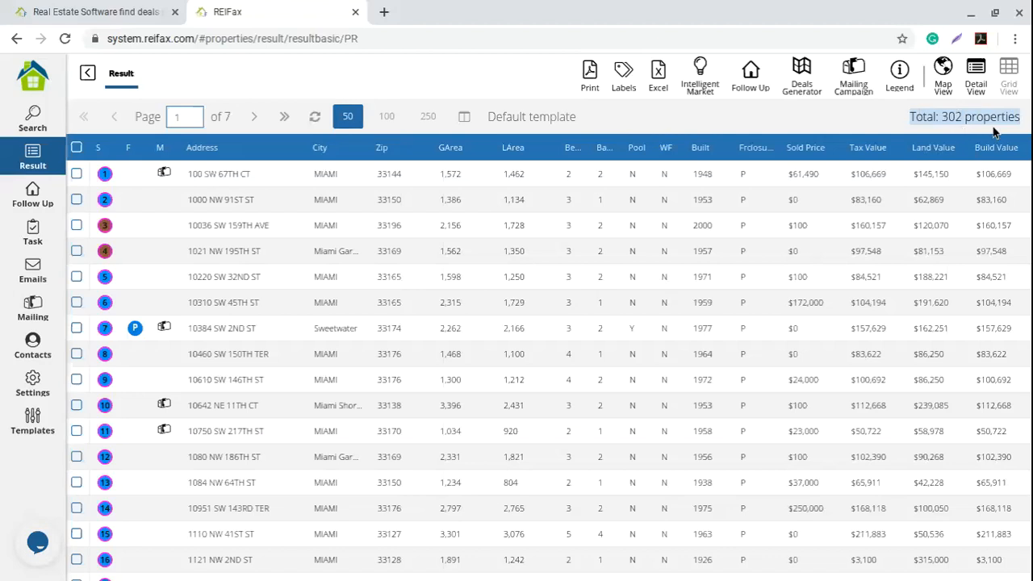
left_click(845, 116)
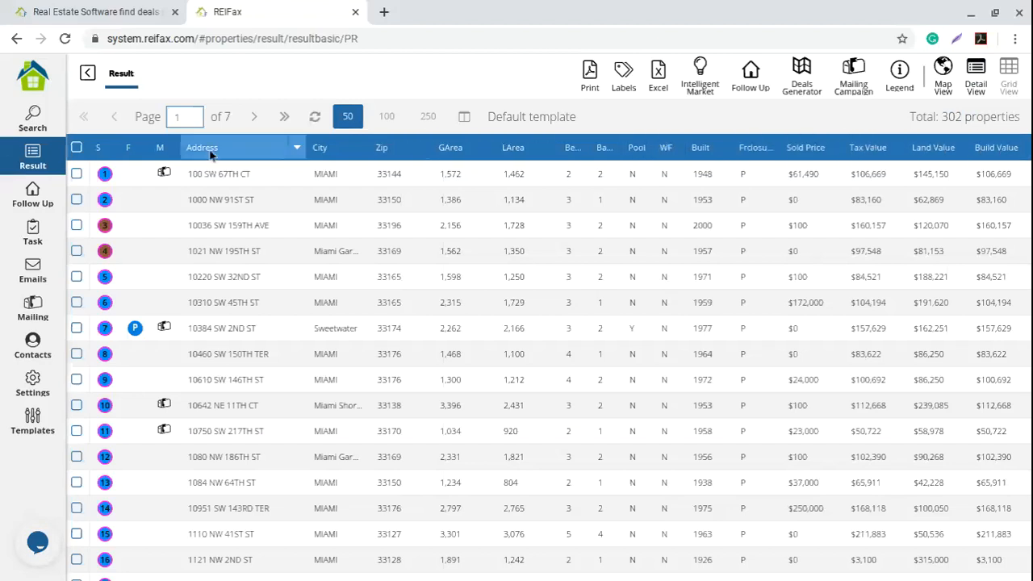
left_click_drag(487, 116, 628, 119)
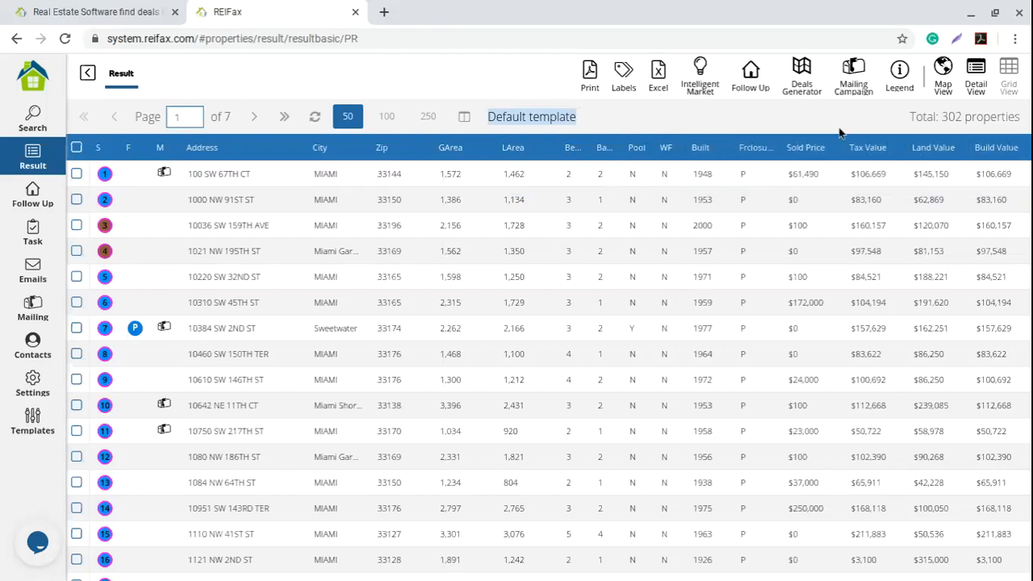
left_click(669, 130)
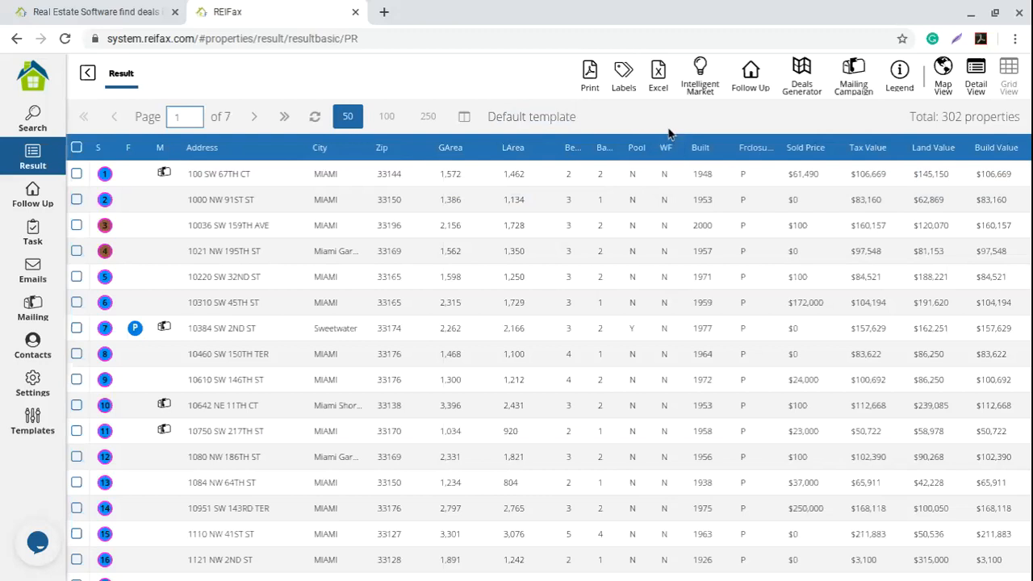
left_click_drag(134, 113, 193, 119)
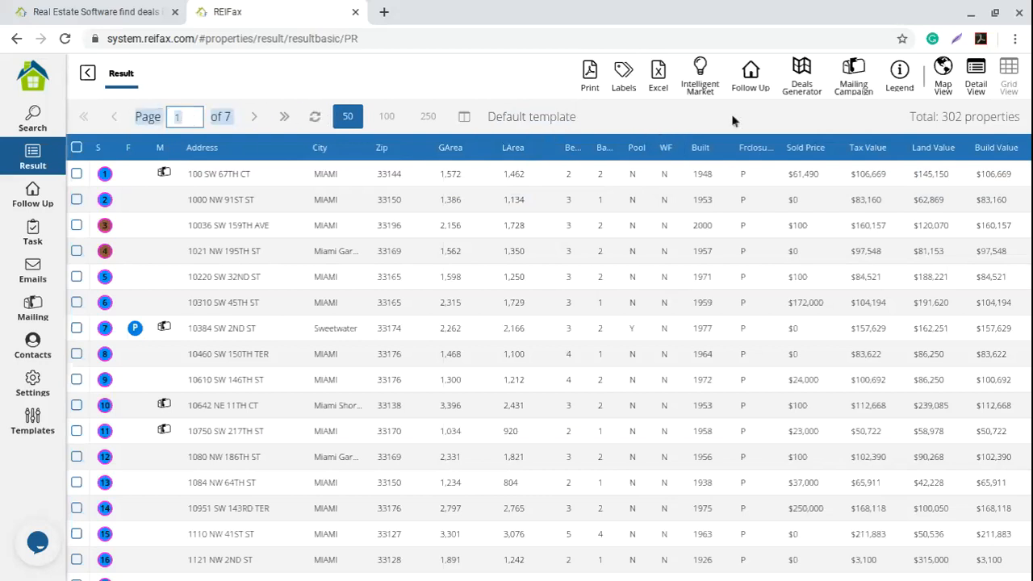
Set the result list to 250 properties per page and look through the saved grid templates
left_click(407, 98)
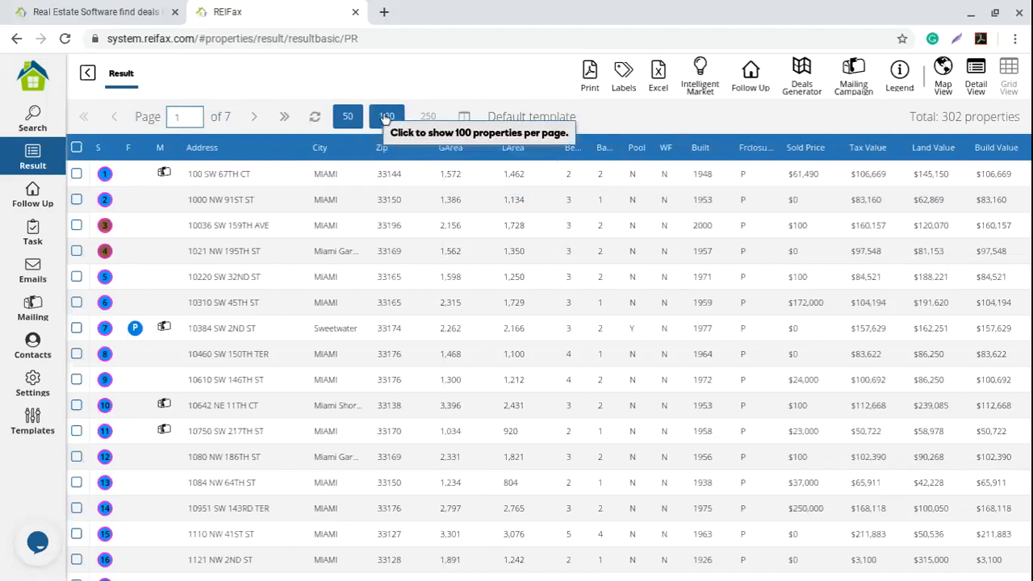
left_click(430, 117)
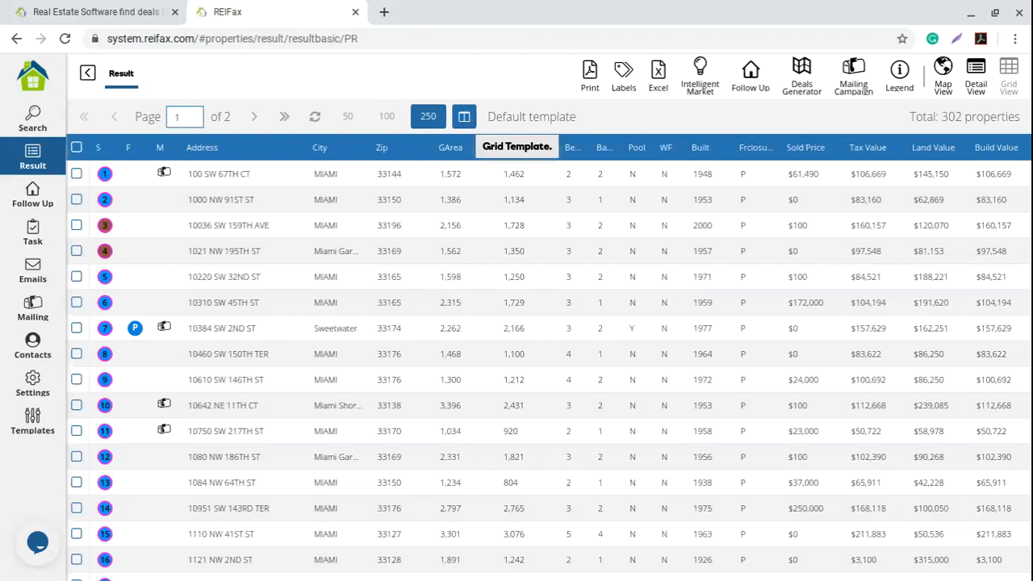
left_click(465, 117)
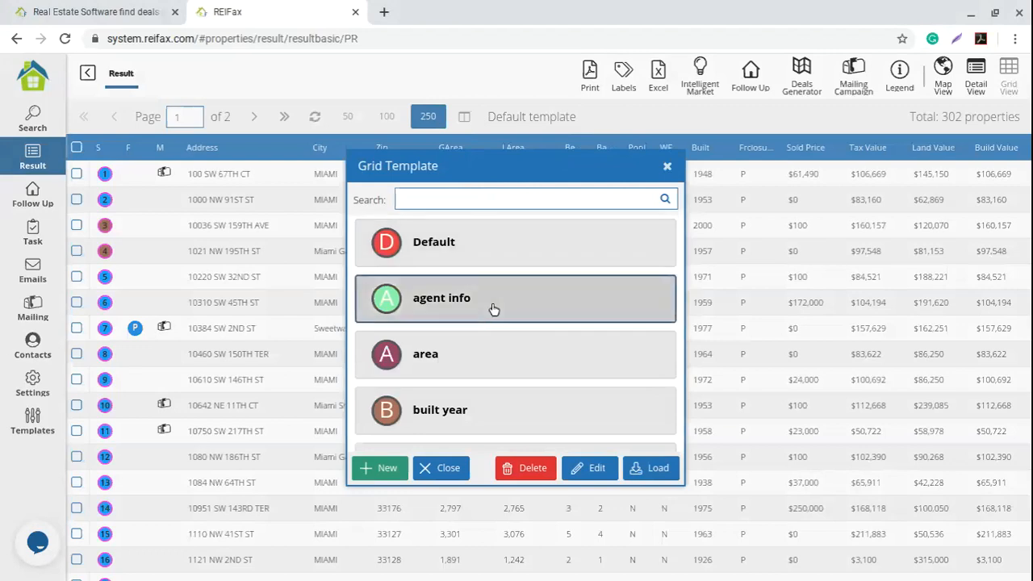
scroll(494, 310, "down", 5)
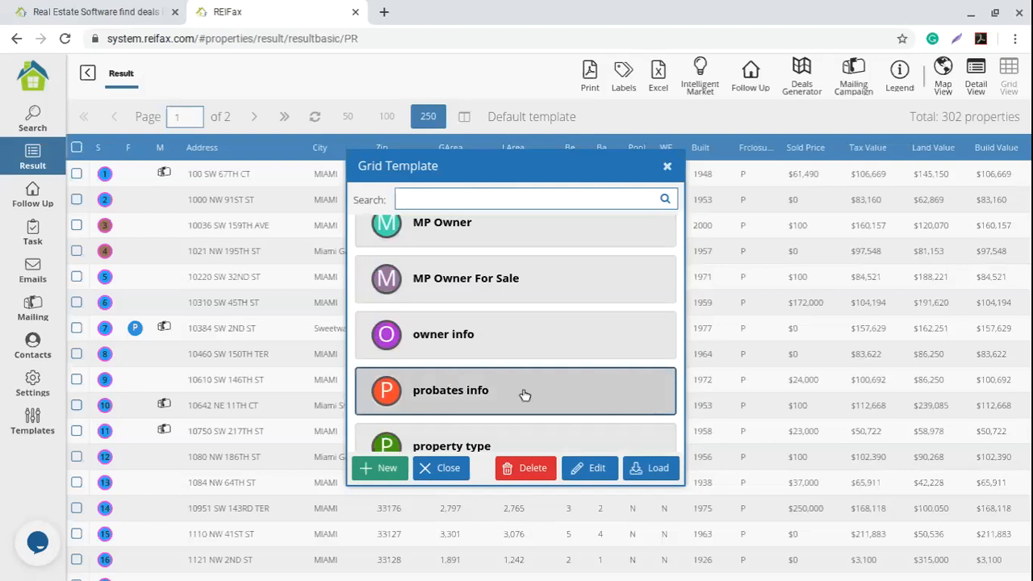
scroll(525, 393, "down", 1)
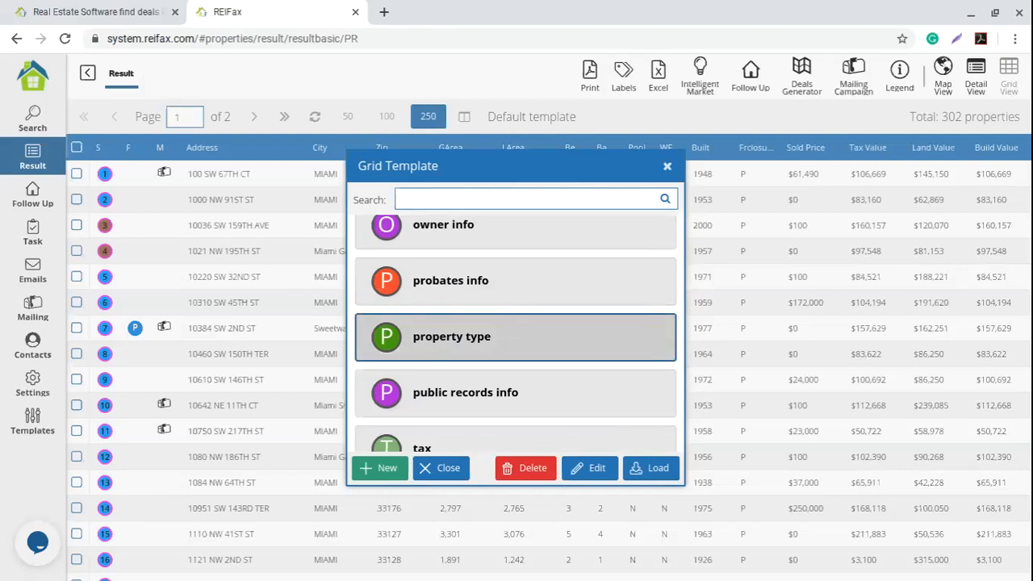
Create a new grid template and name it everything
left_click(381, 472)
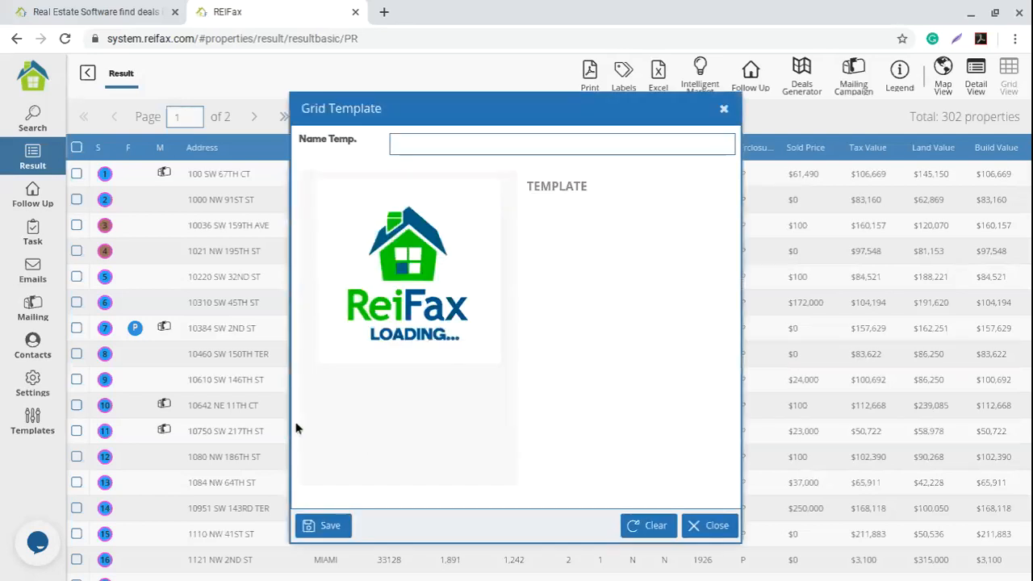
left_click(724, 108)
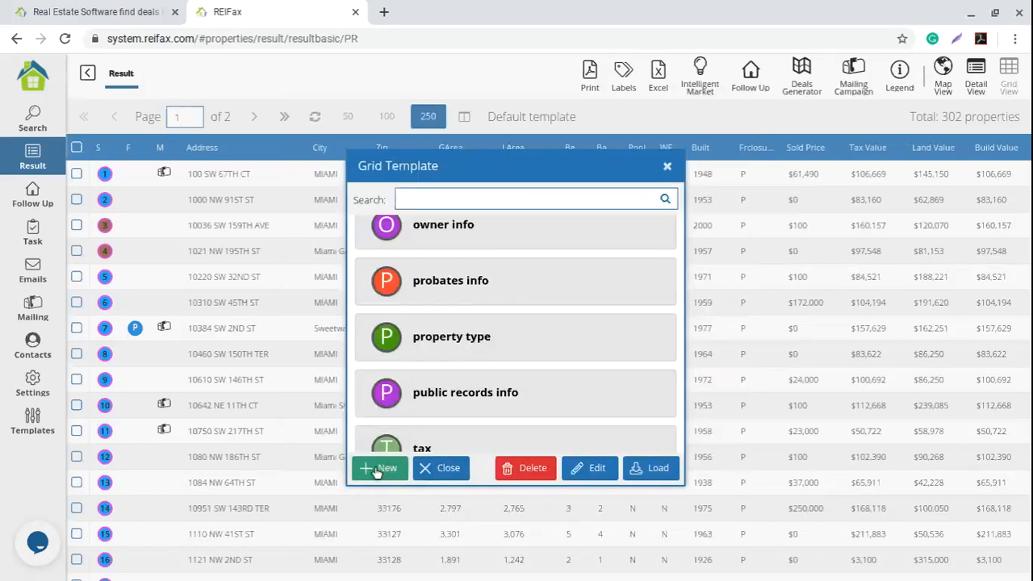
left_click(377, 470)
left_click(427, 145)
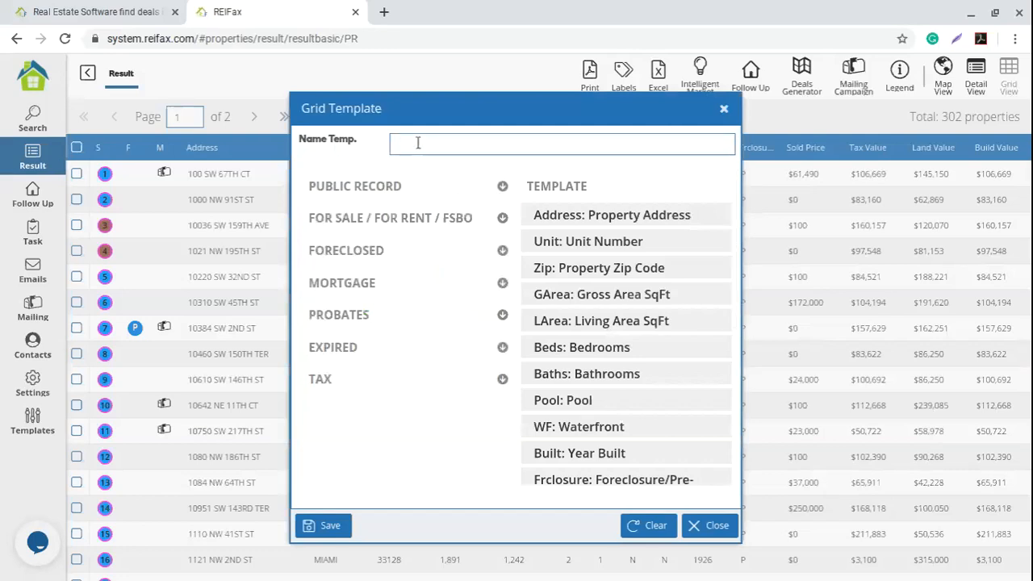
type("evrythi")
left_click(407, 146)
type("e")
Remove all the default fields from the new template, down to Market Value, Active Value and the equity fields
scroll(644, 223, "down", 5)
left_click(644, 224)
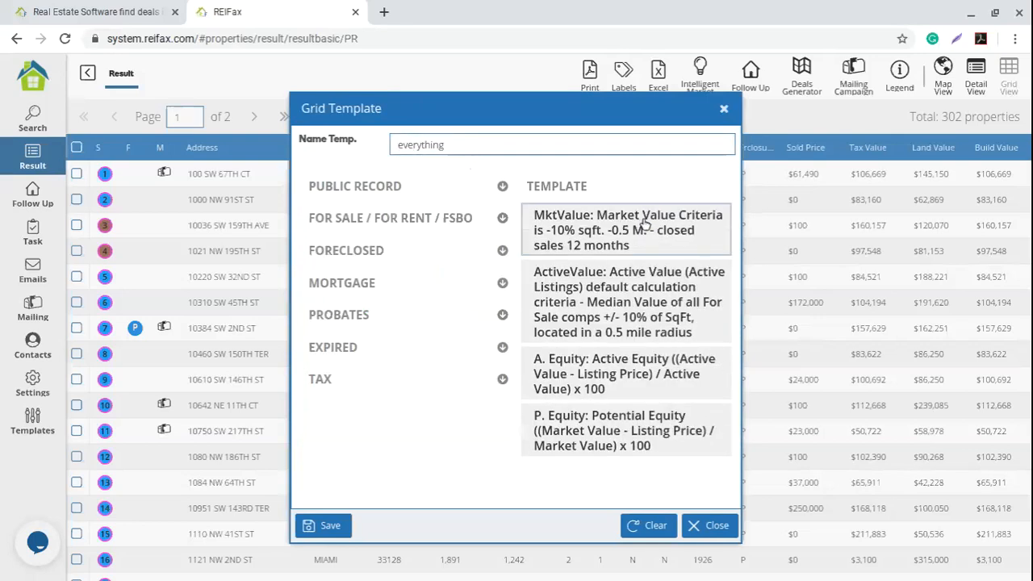
left_click(647, 223)
left_click(647, 224)
left_click(647, 224)
double_click(647, 224)
left_click(620, 305)
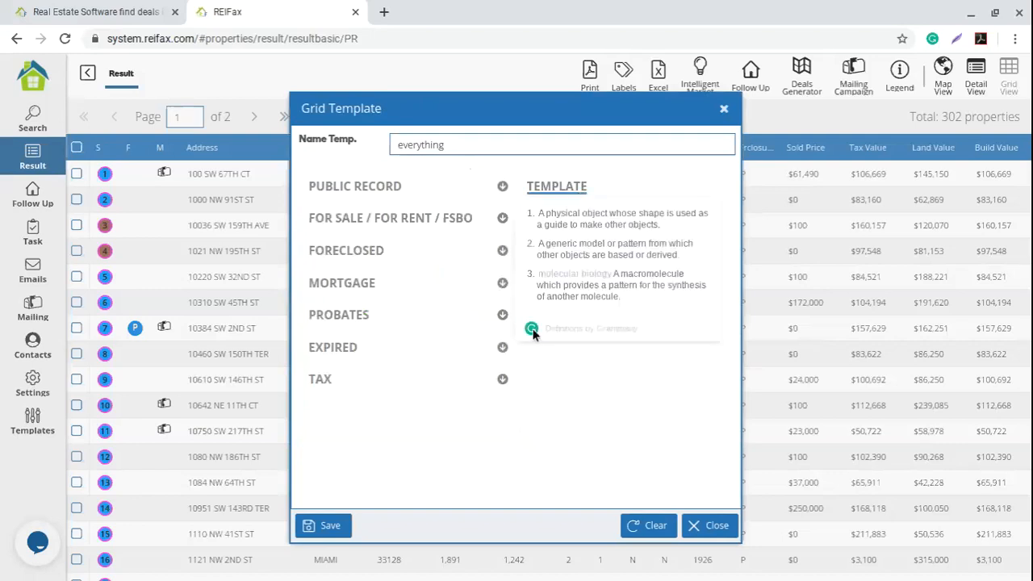
Look through the available field categories, including Expired, Probates, Mortgage, Foreclosed, For Sale and Public Record, and collapse them again
left_click(468, 343)
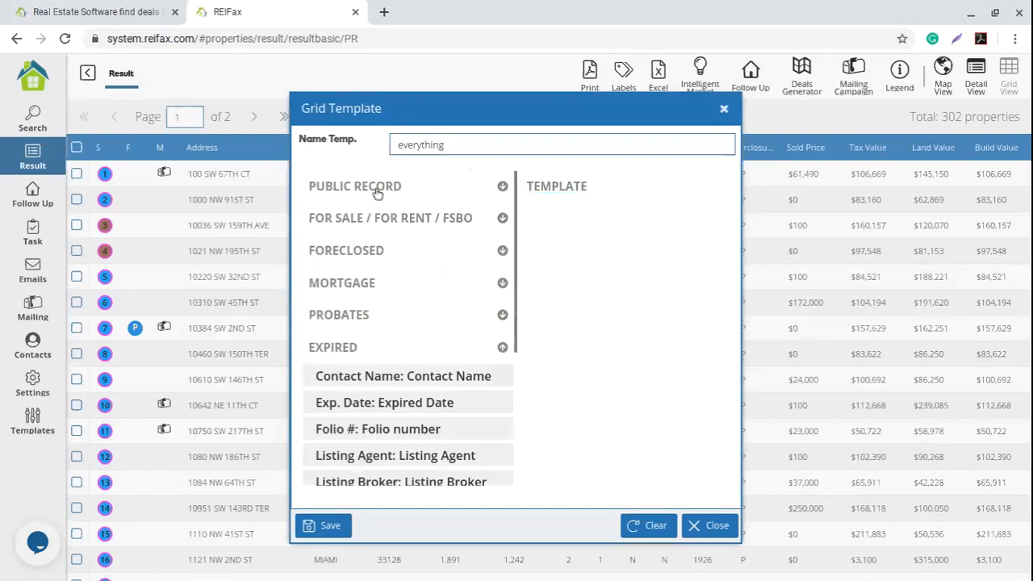
left_click(386, 350)
left_click(353, 317)
left_click(357, 283)
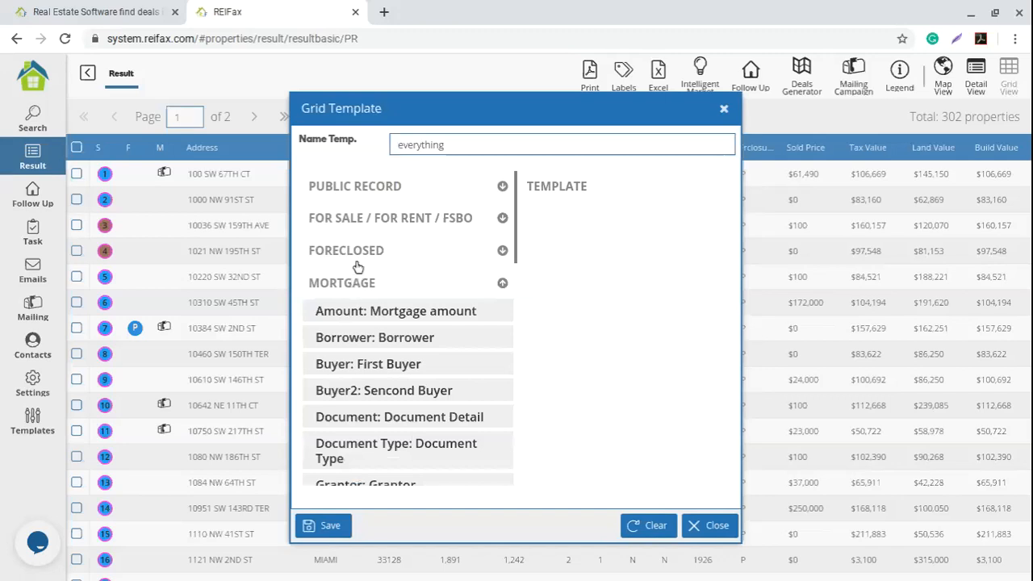
left_click(358, 252)
left_click(368, 219)
left_click(376, 189)
left_click(373, 192)
left_click(377, 225)
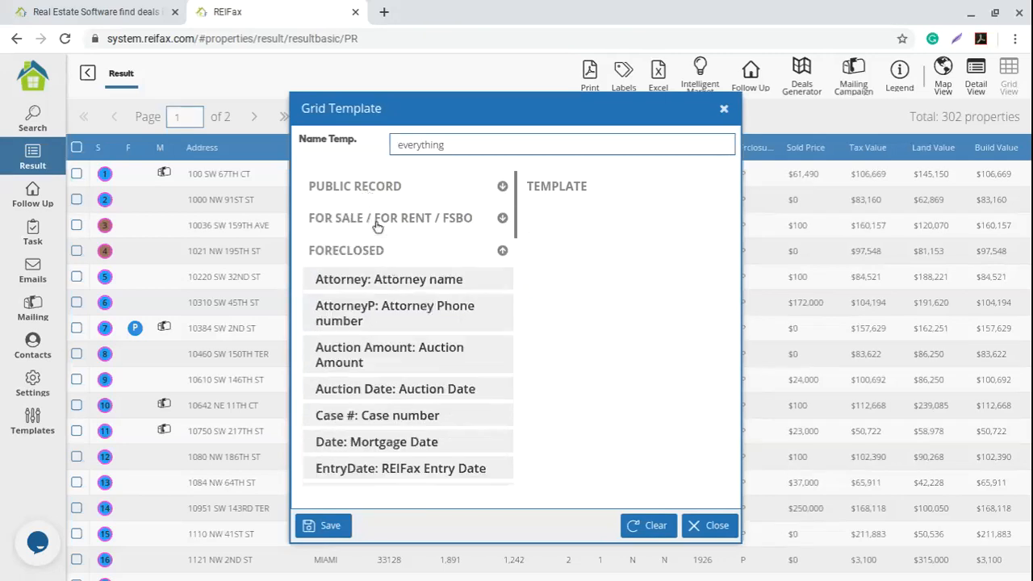
left_click(368, 251)
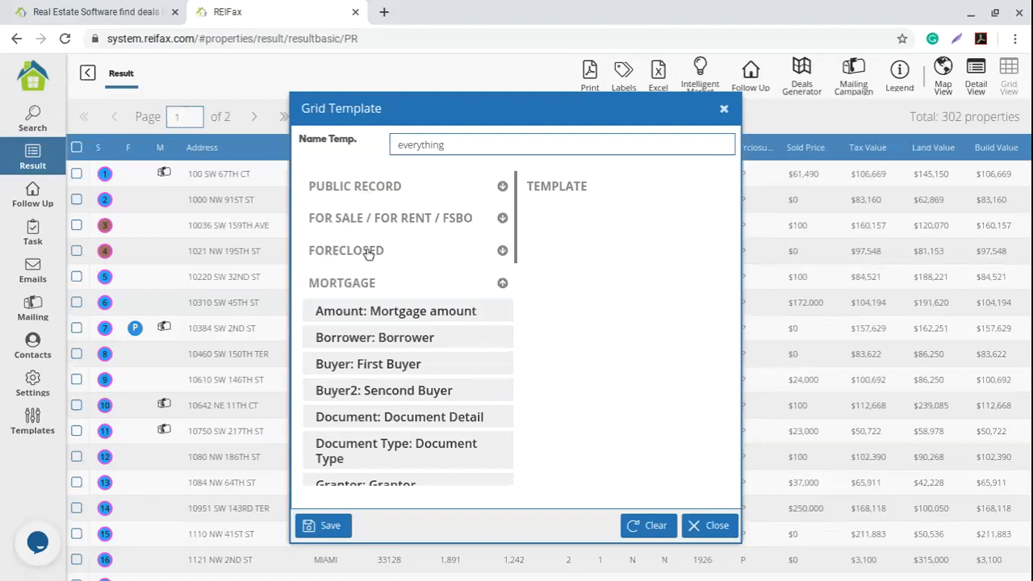
left_click(356, 289)
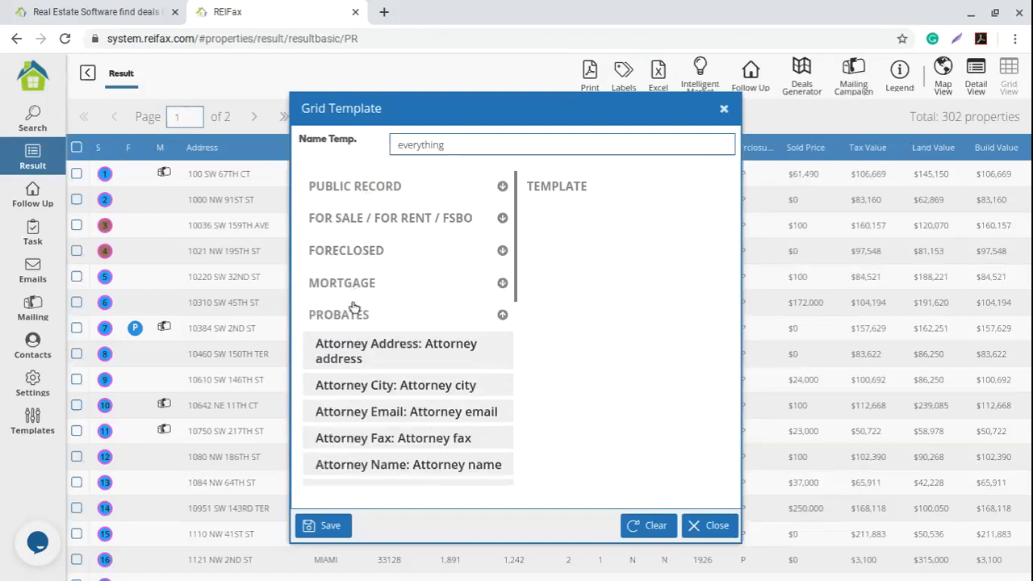
left_click(353, 312)
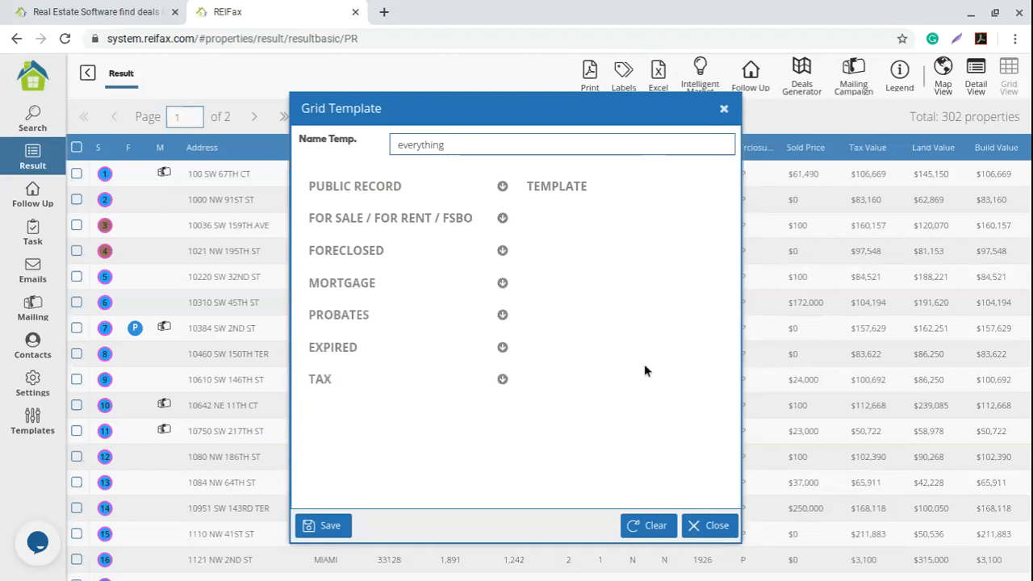
Add the Public Record fields Address, Bathrooms and Bedrooms to the template, placing Bedrooms above Bathrooms
left_click(360, 187)
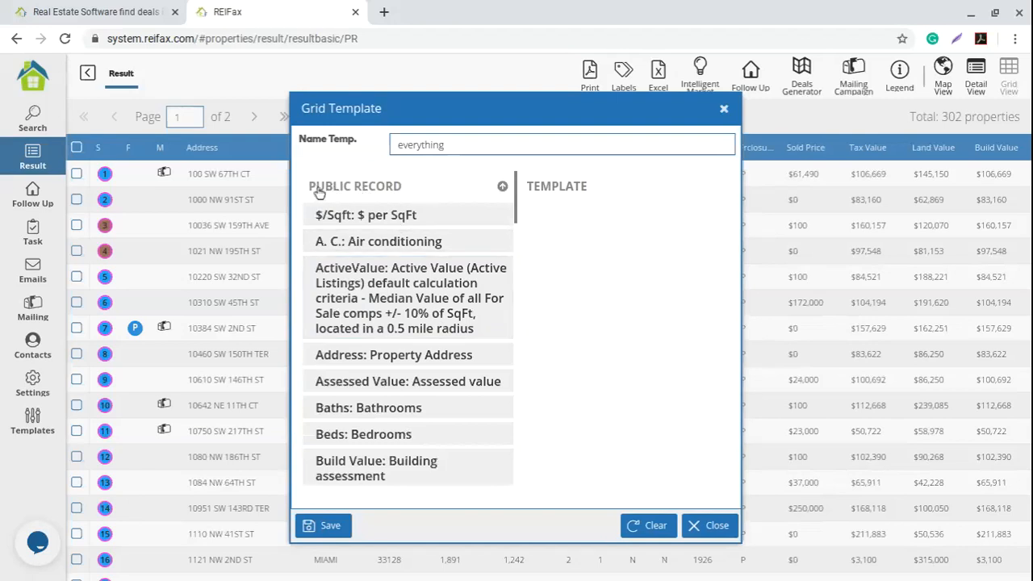
scroll(412, 242, "down", 1)
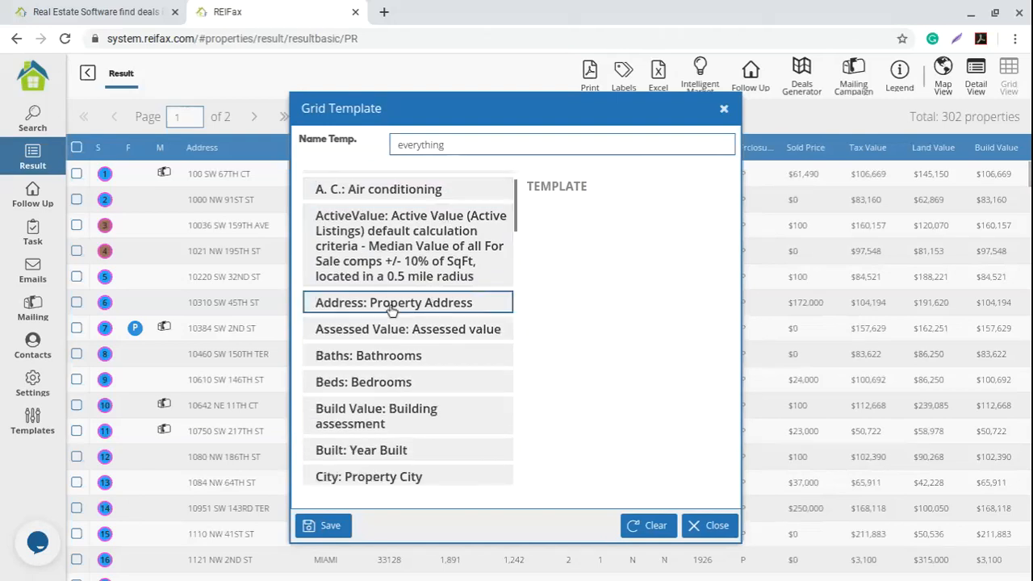
left_click(393, 304)
scroll(428, 323, "down", 2)
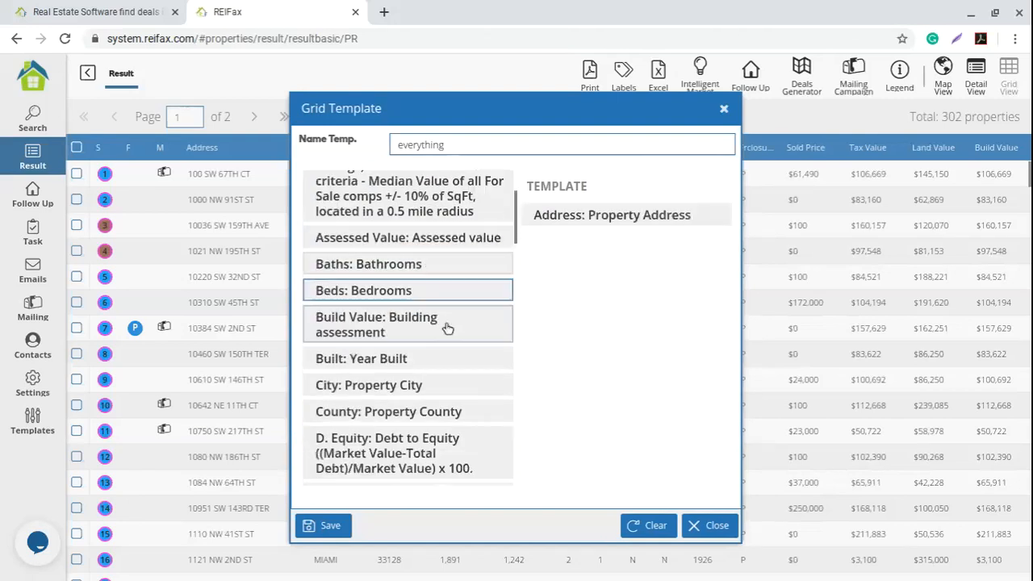
left_click(428, 256)
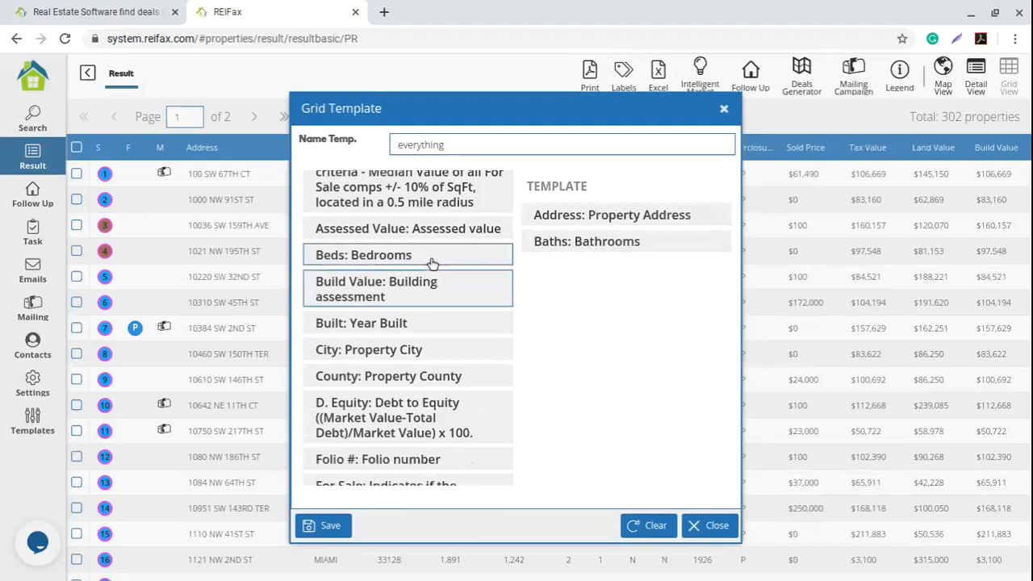
left_click(429, 257)
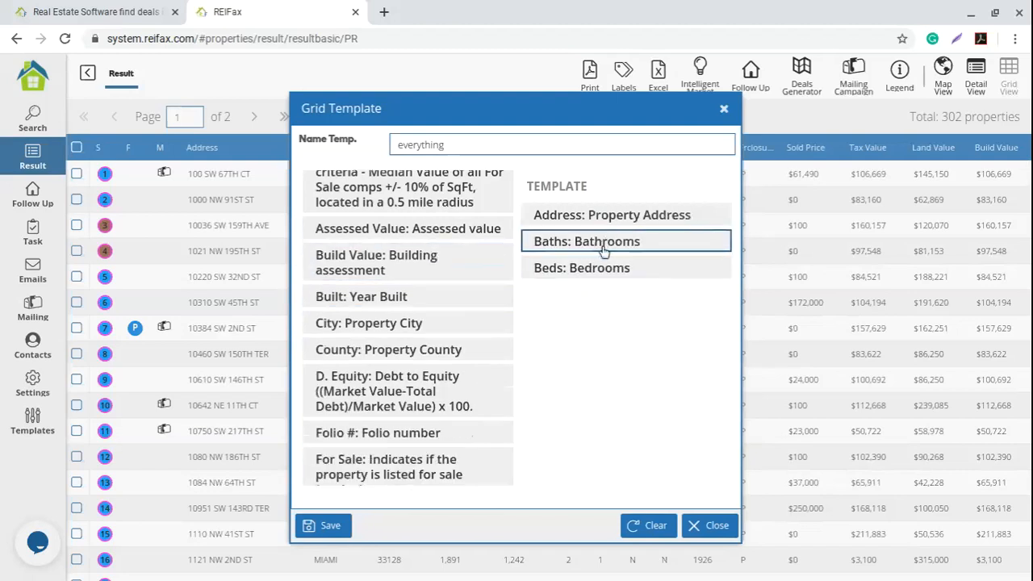
left_click_drag(578, 268, 606, 242)
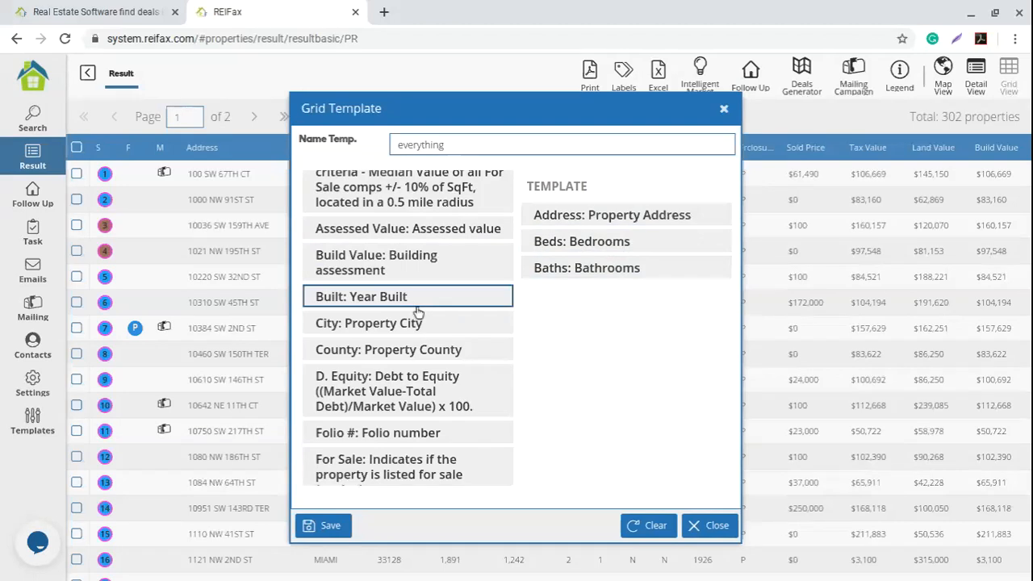
Add Property City and Property Zip Code to the template, between Property Address and Bedrooms
left_click_drag(458, 331, 633, 241)
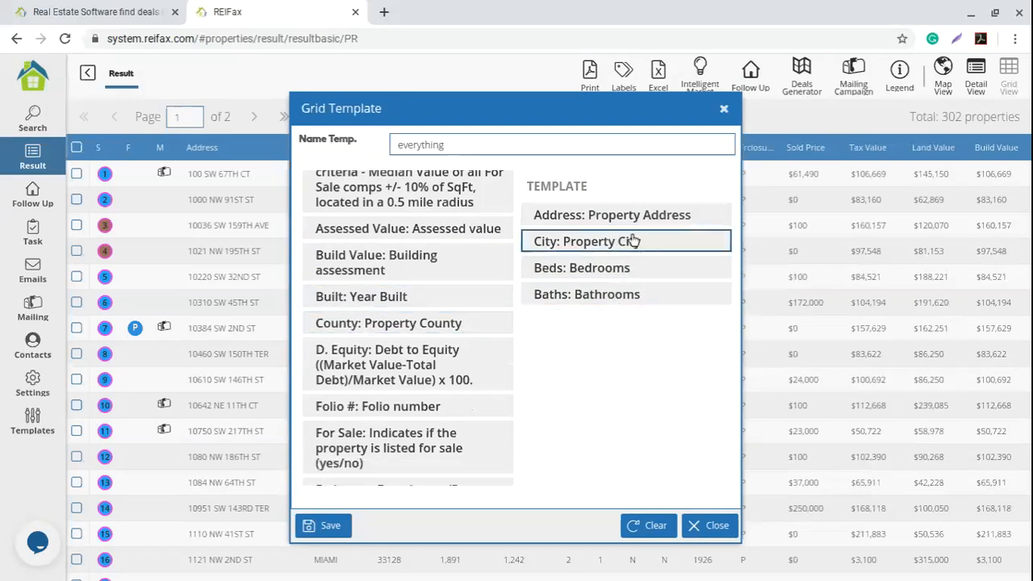
left_click_drag(438, 333, 429, 295)
scroll(458, 355, "down", 5)
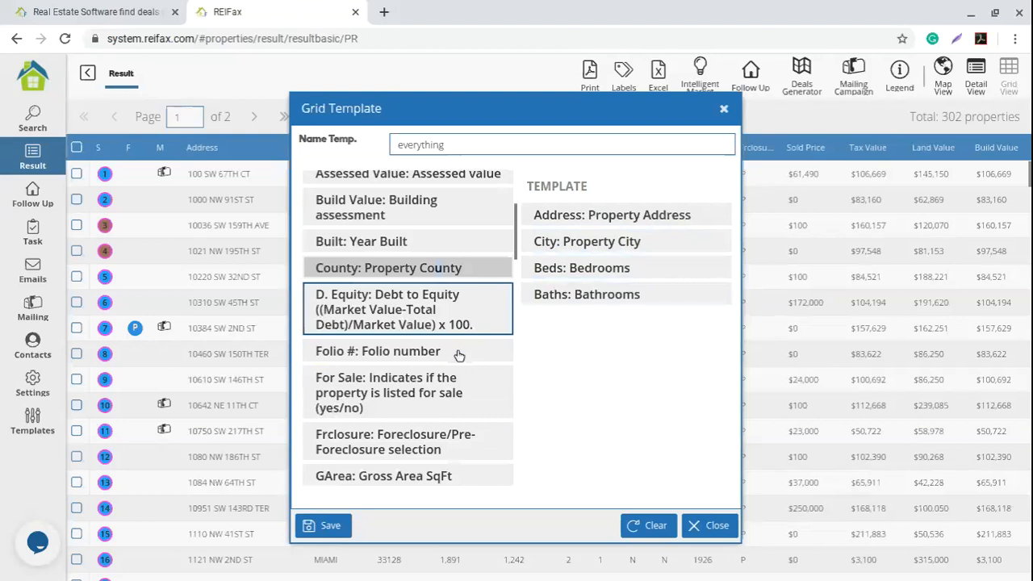
scroll(460, 352, "down", 15)
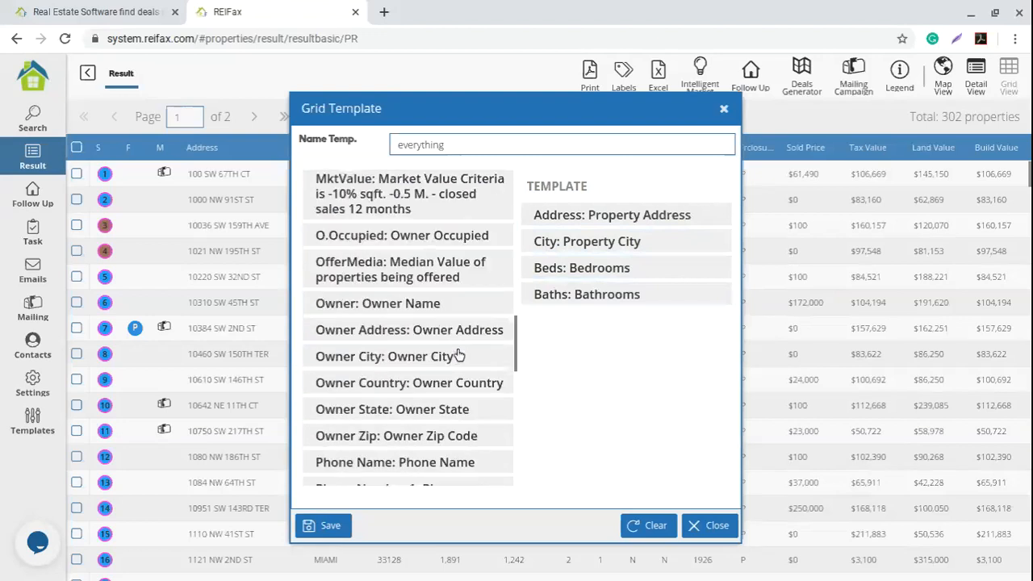
left_click_drag(393, 374, 646, 275)
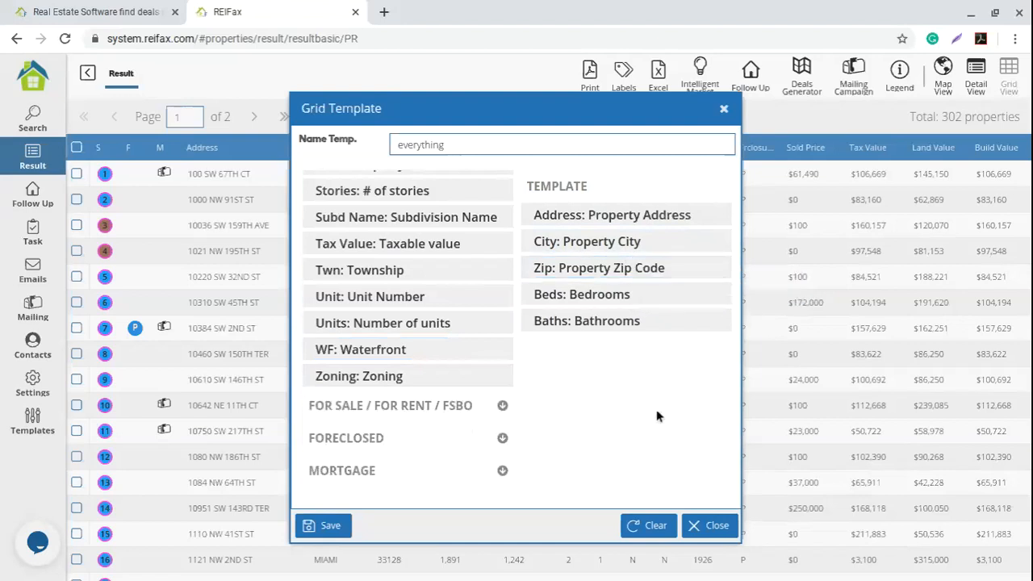
Add the Unit Number field to the template and place it directly below Property Address
scroll(397, 380, "up", 2)
scroll(396, 436, "down", 2)
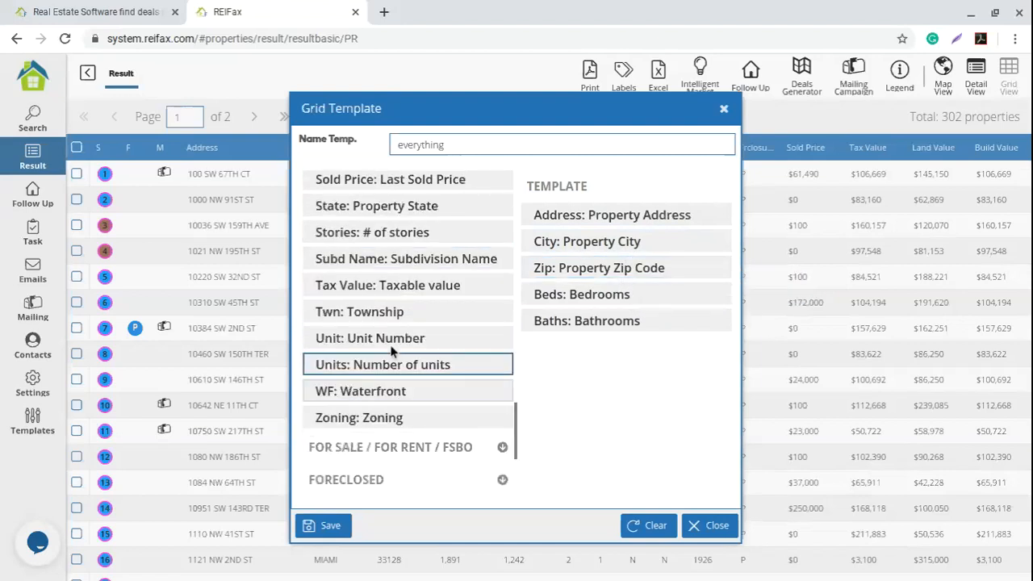
left_click_drag(391, 349, 557, 348)
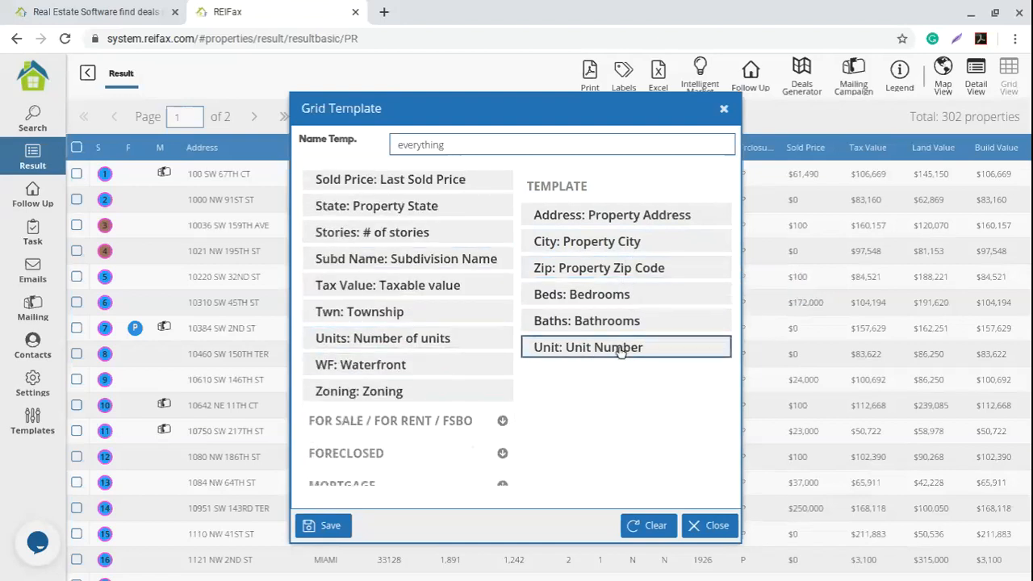
left_click_drag(620, 352, 645, 246)
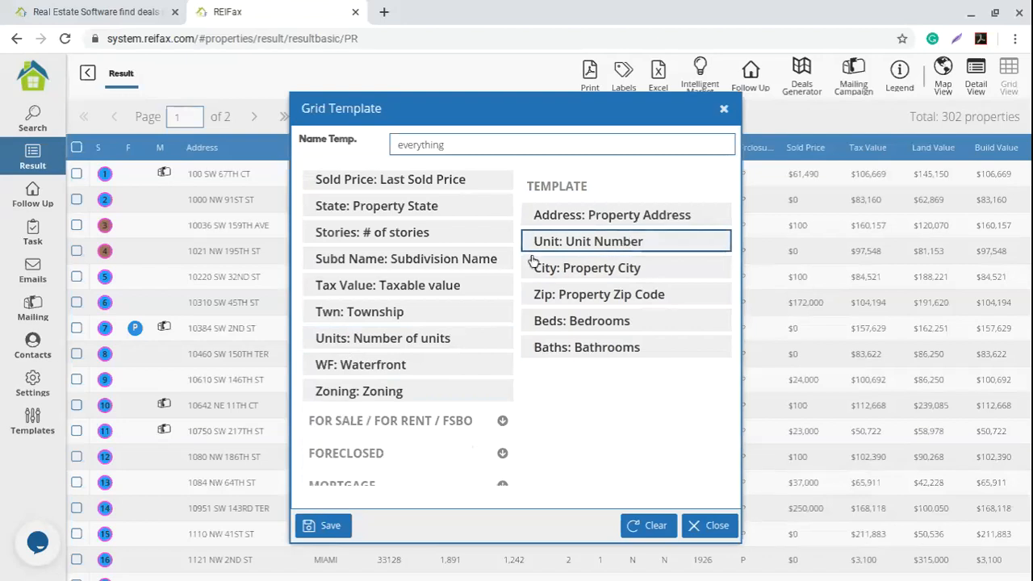
Add the Owner Name and Phone Number 1 fields to the end of the template
scroll(438, 371, "up", 4)
scroll(438, 380, "up", 5)
scroll(444, 379, "down", 2)
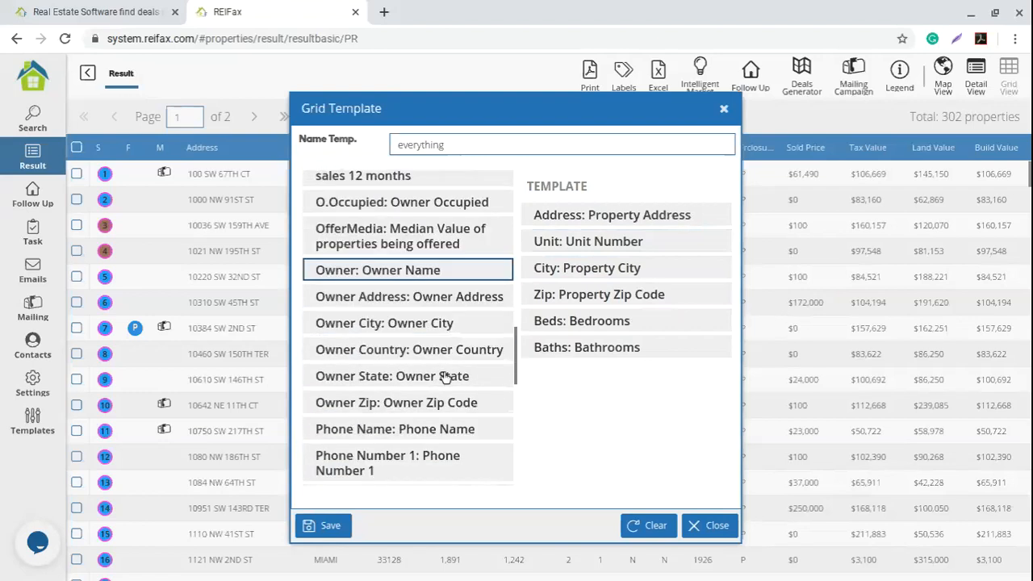
scroll(445, 377, "down", 1)
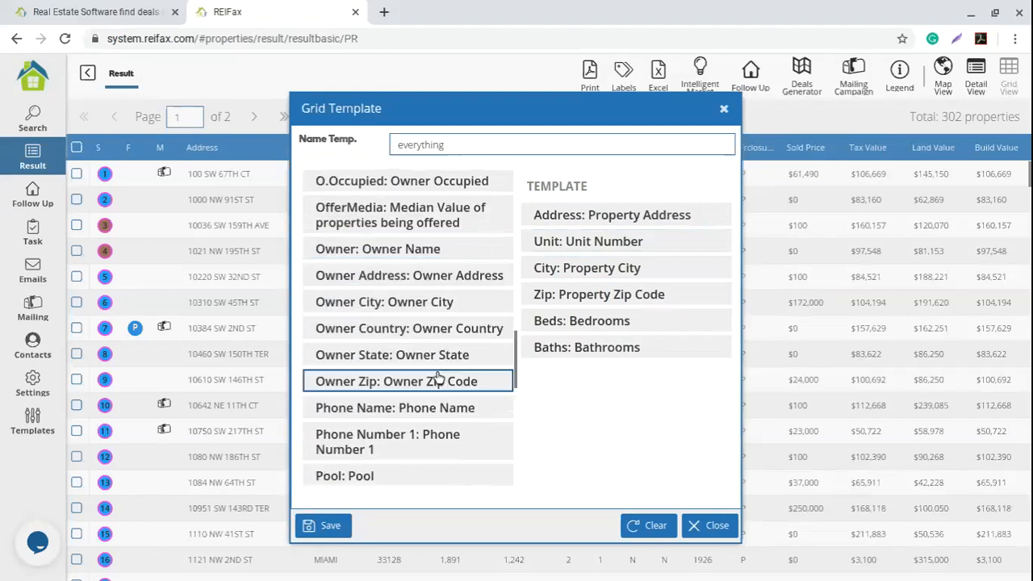
double_click(413, 254)
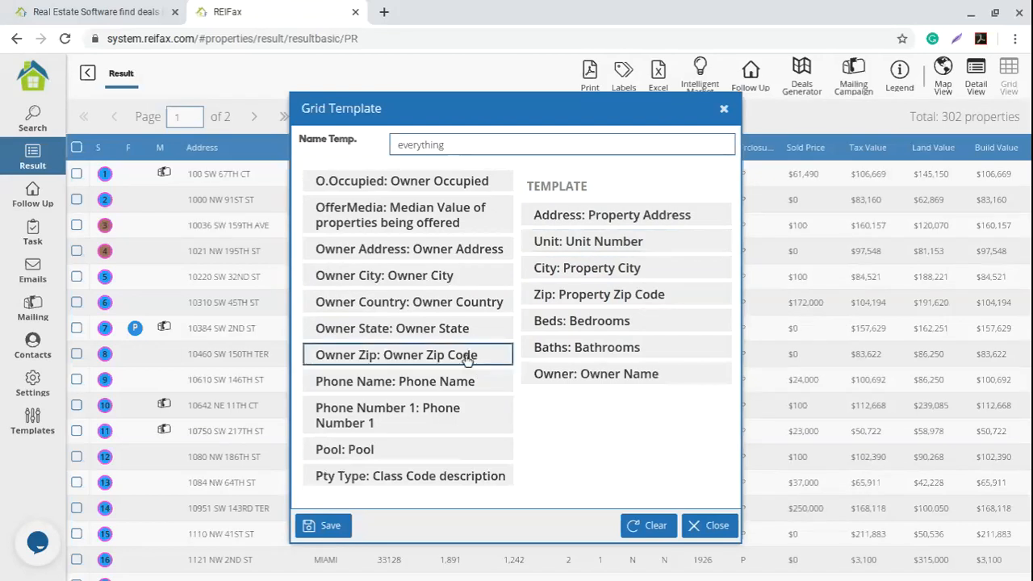
double_click(402, 417)
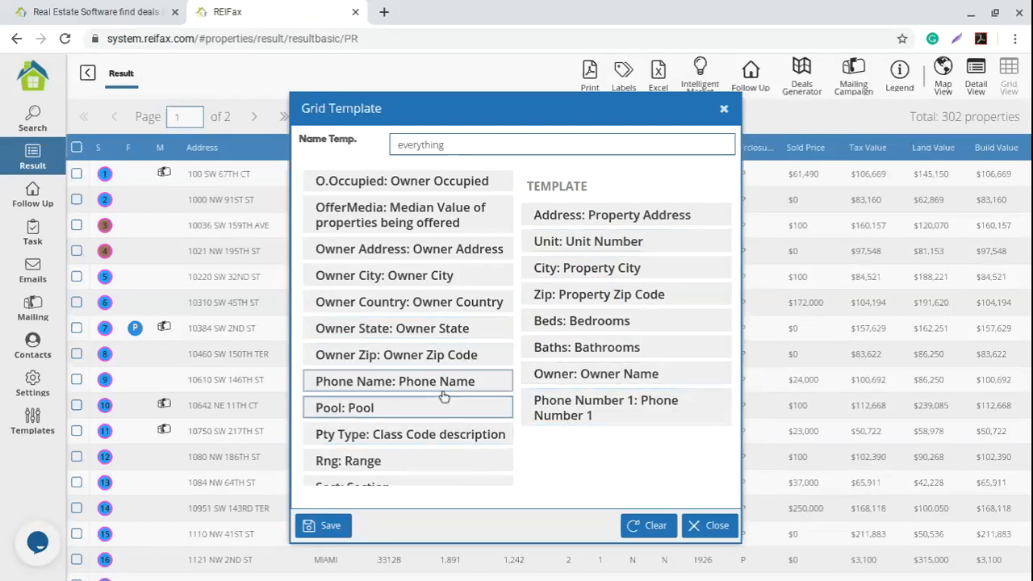
Add the Pool field to the template above Owner Name, and add the Waterfront field at the end
double_click(427, 409)
left_click_drag(572, 448, 631, 380)
scroll(428, 410, "down", 4)
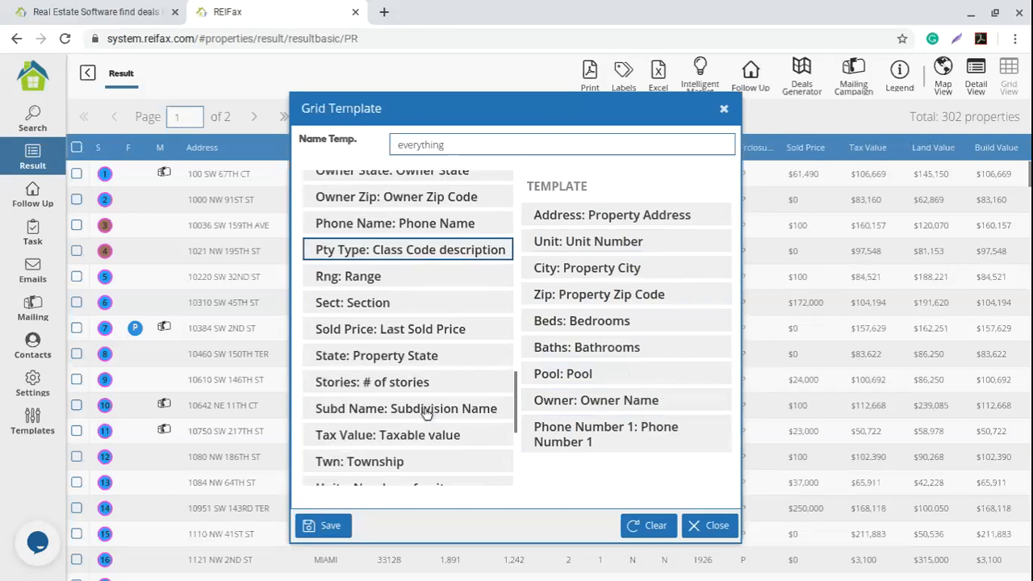
double_click(342, 369)
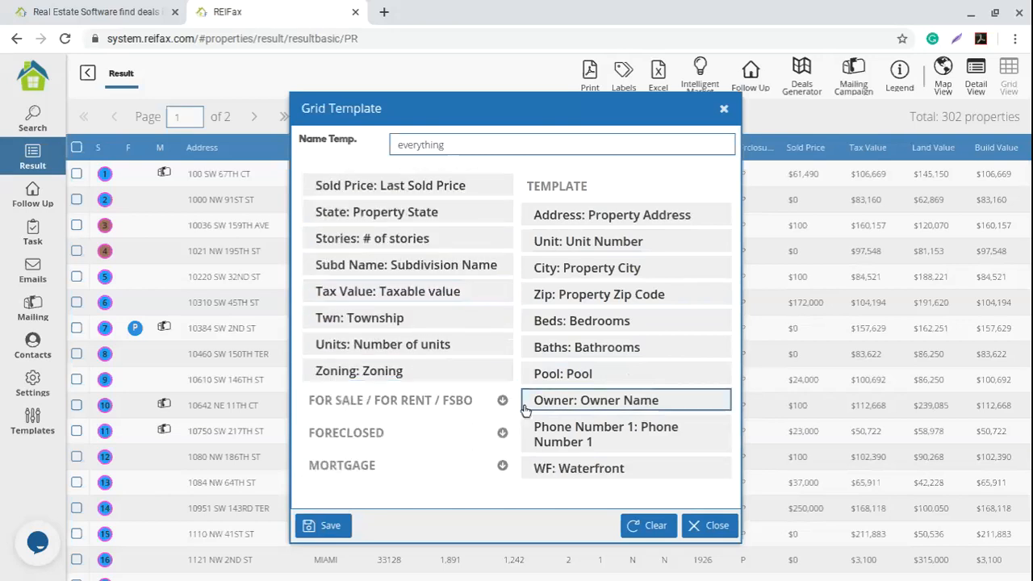
Move the Waterfront field directly below Pool in the template, and add the MktValue (Market Value) field to the end
left_click_drag(598, 476, 602, 401)
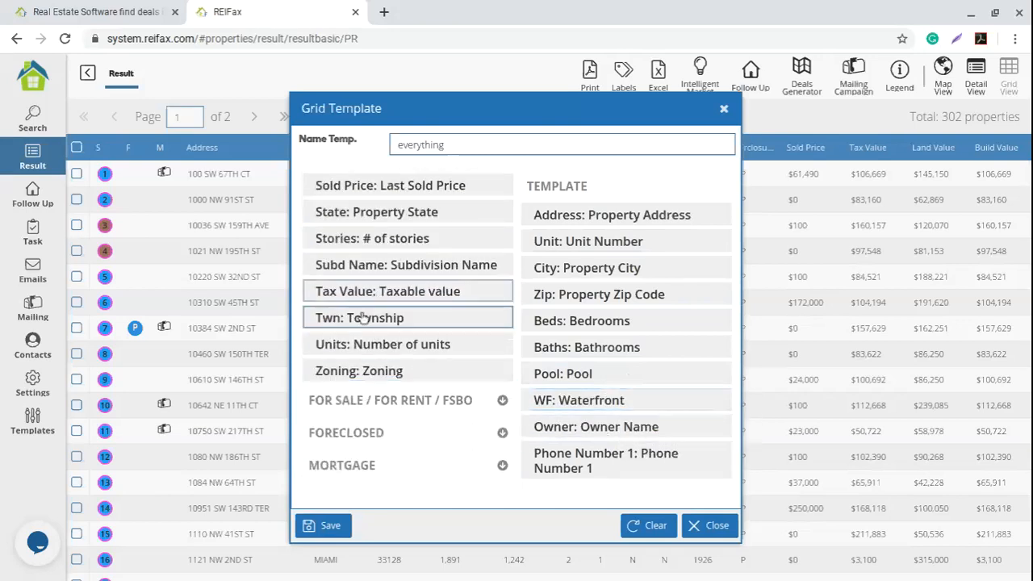
scroll(367, 321, "up", 2)
scroll(371, 327, "up", 5)
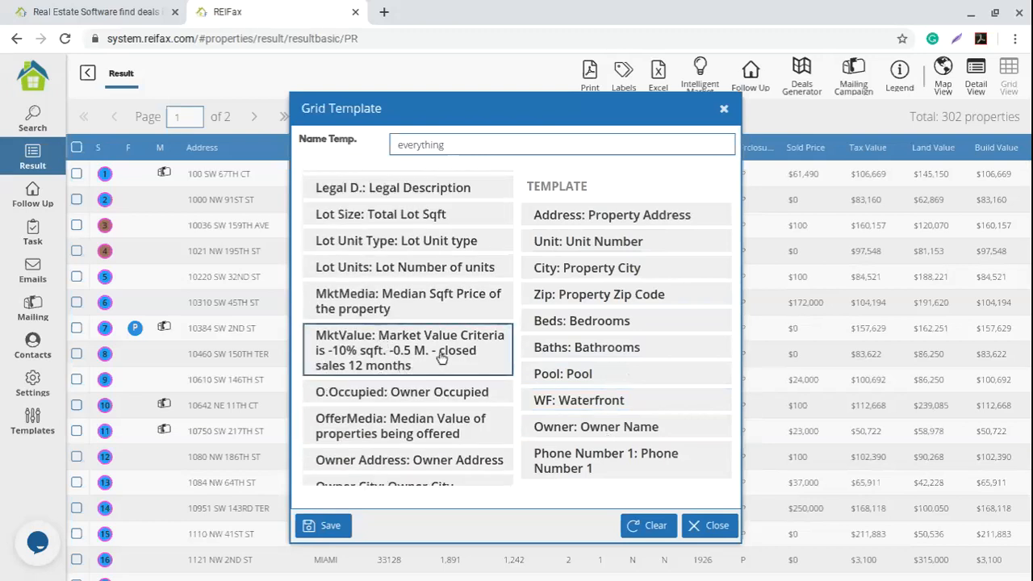
left_click_drag(415, 351, 605, 367)
Add the Lprice: Listing price field from the For Sale / For Rent / FSBO group to the end of the template
scroll(438, 339, "up", 8)
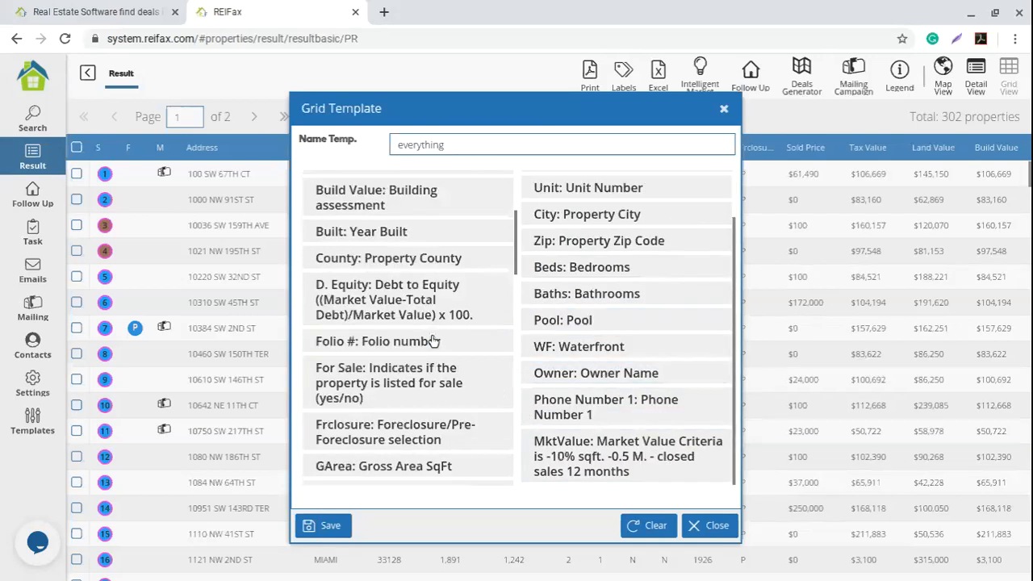
scroll(369, 315, "up", 2)
left_click(375, 189)
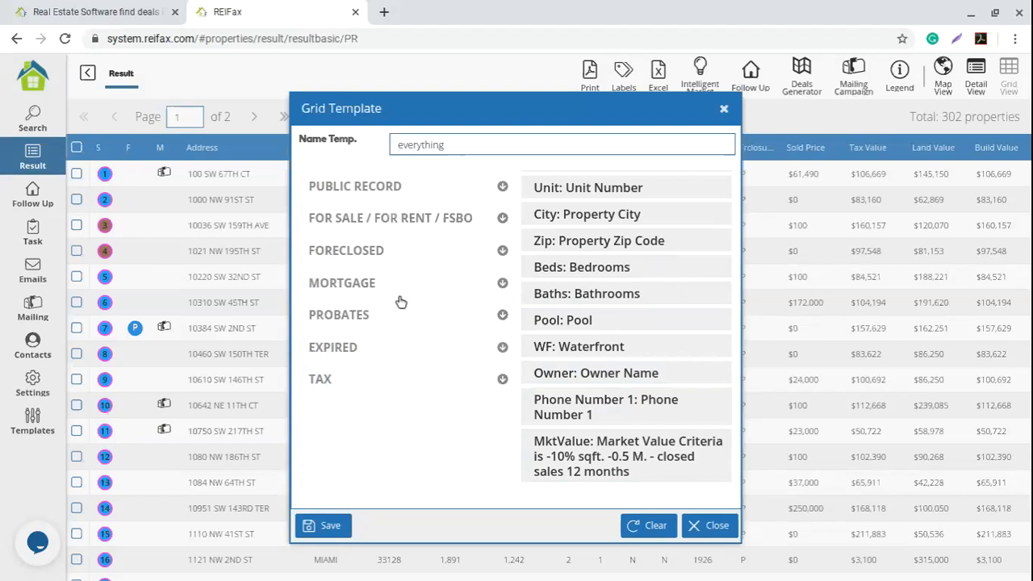
left_click(363, 217)
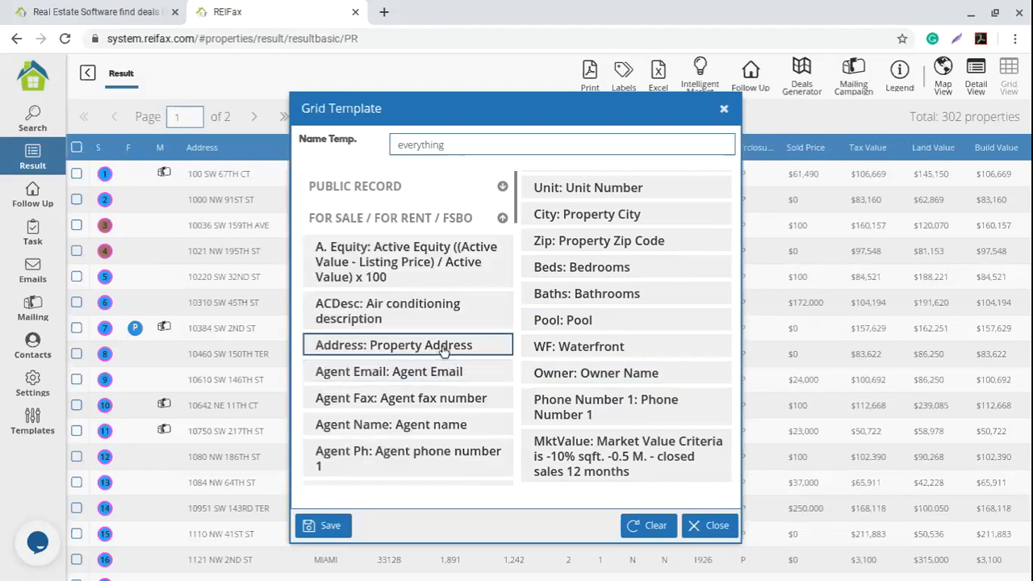
scroll(443, 350, "down", 5)
scroll(443, 350, "down", 5)
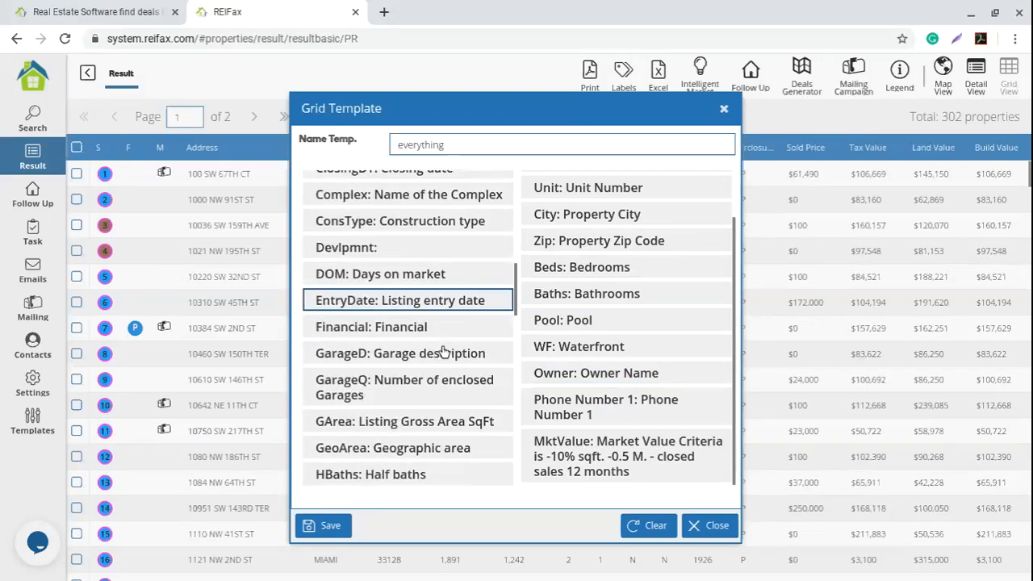
scroll(443, 349, "down", 5)
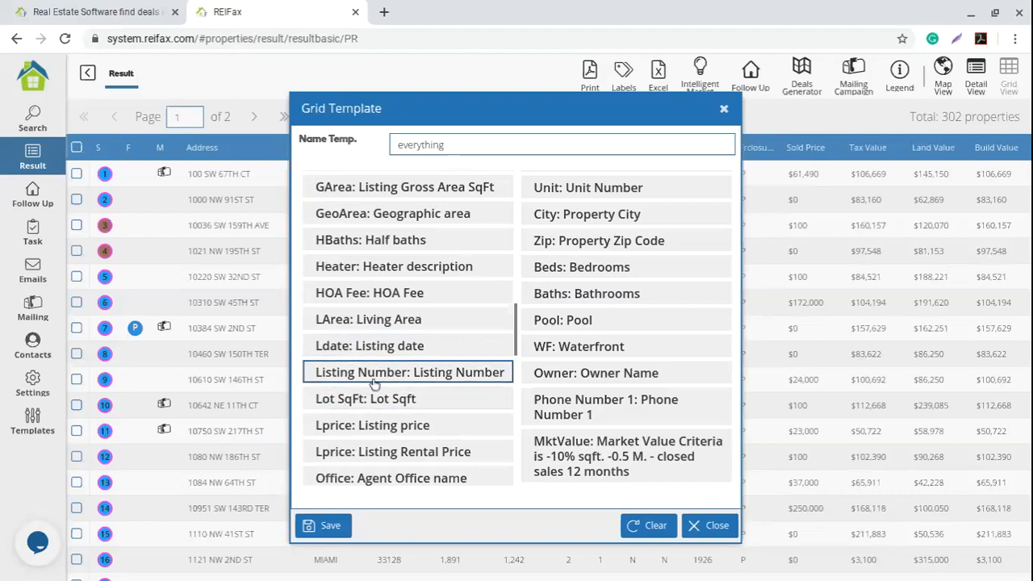
left_click(431, 425)
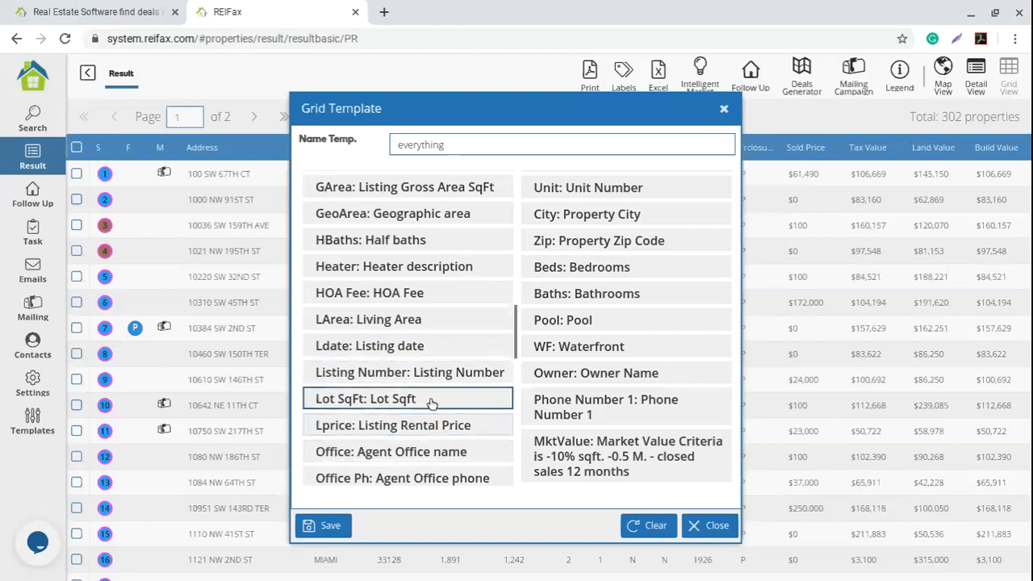
Add the Agent Name, Agent Email, Agent Ph, Agent Ph 2, Agent Ph 3 and Agent TollFree fields to the template after Listing price
scroll(431, 403, "down", 6)
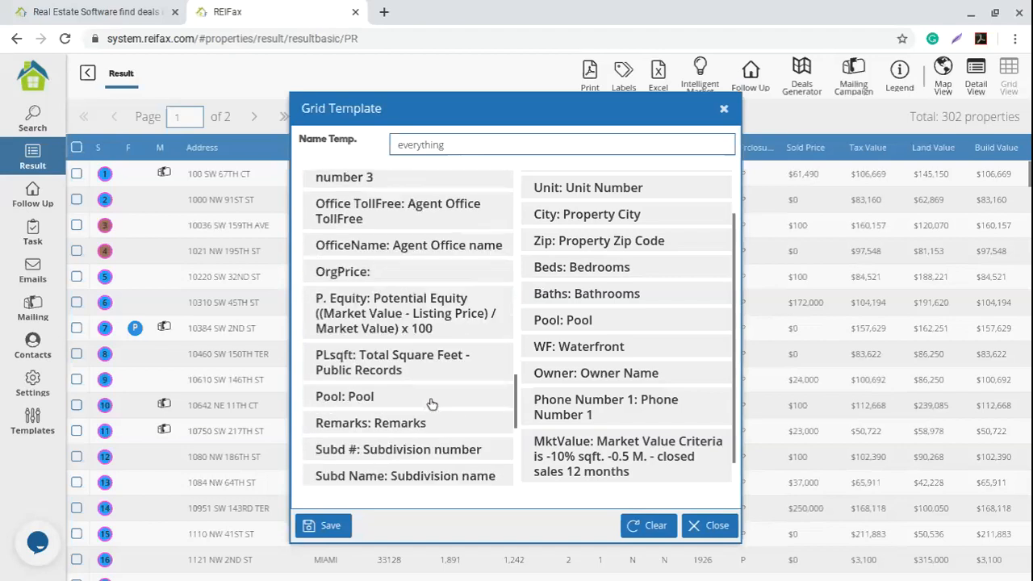
scroll(431, 404, "up", 10)
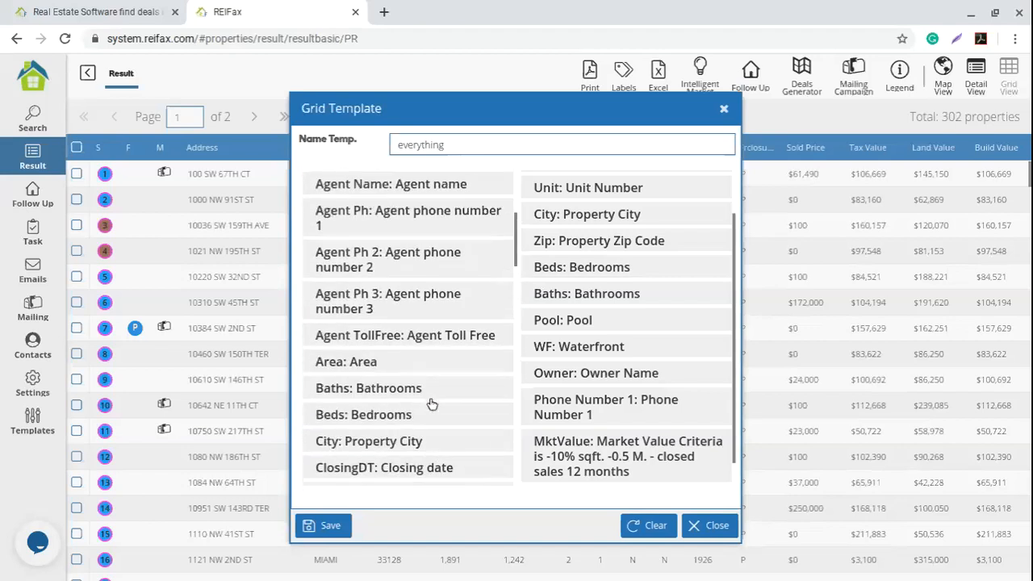
scroll(432, 405, "up", 1)
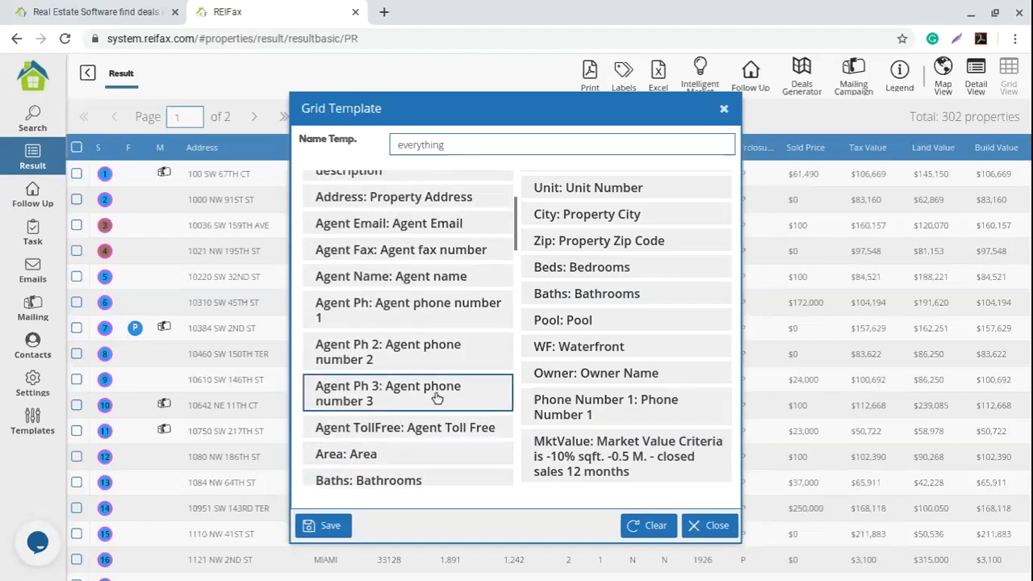
scroll(438, 355, "up", 1)
double_click(438, 309)
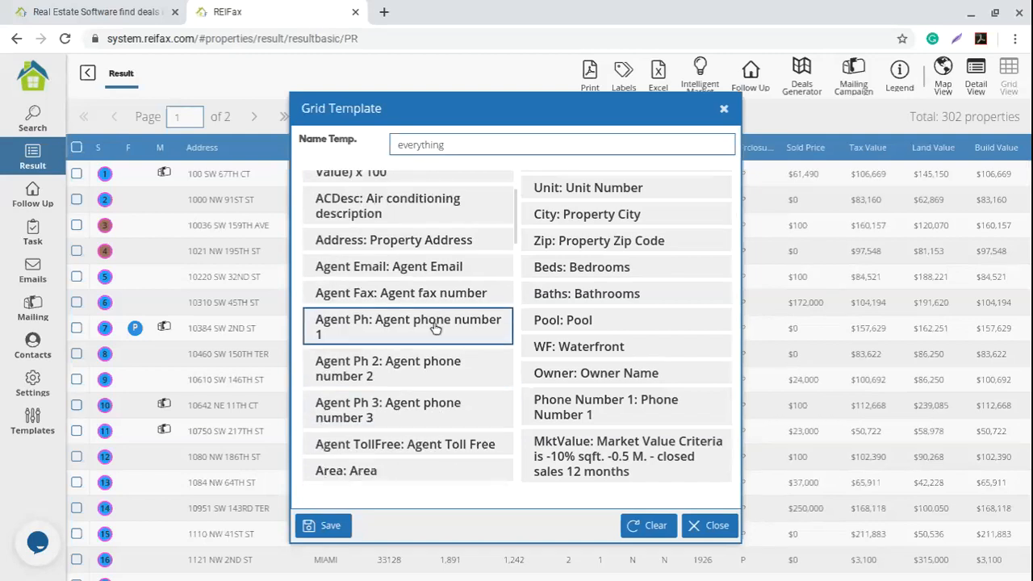
double_click(444, 276)
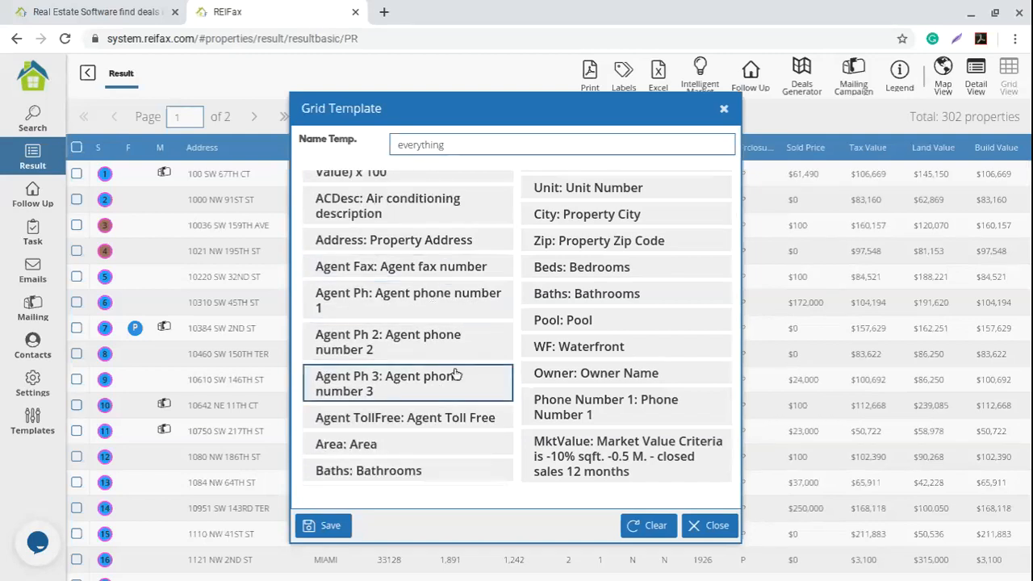
double_click(454, 307)
double_click(456, 306)
double_click(456, 305)
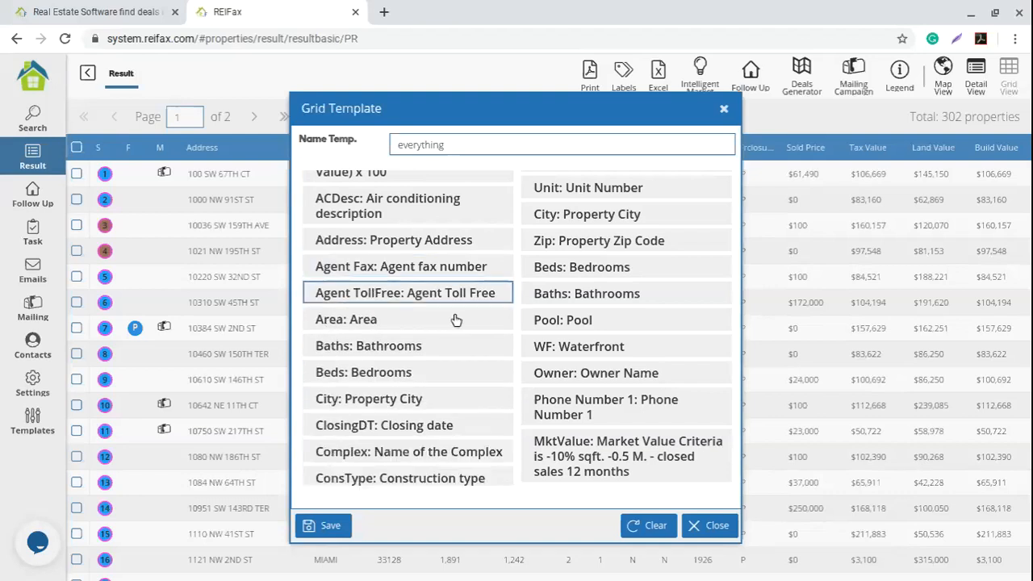
double_click(456, 301)
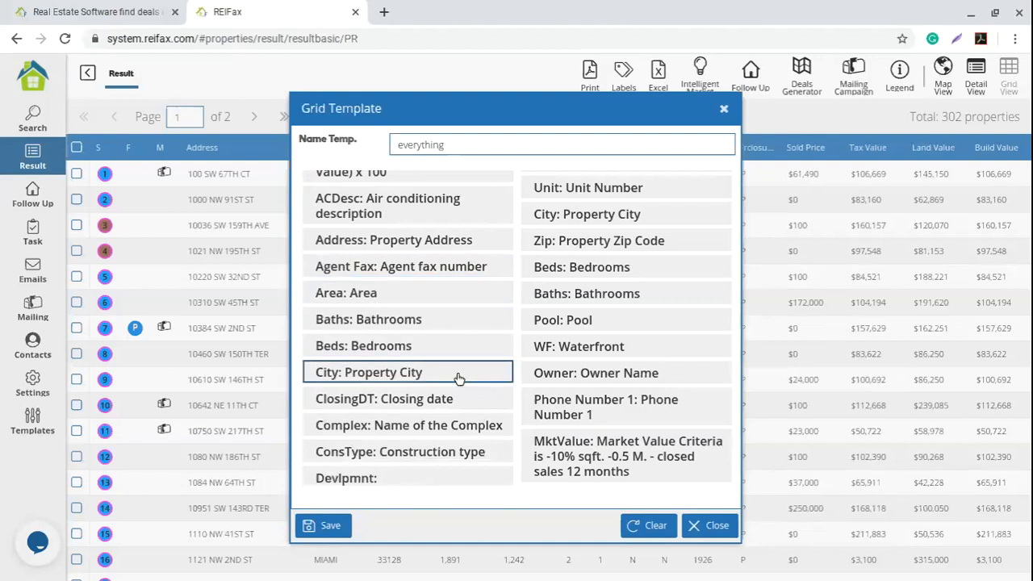
Collapse the For Sale / For Rent / FSBO field group and expand the Foreclosed group
scroll(421, 335, "down", 2)
scroll(420, 331, "up", 3)
left_click(388, 221)
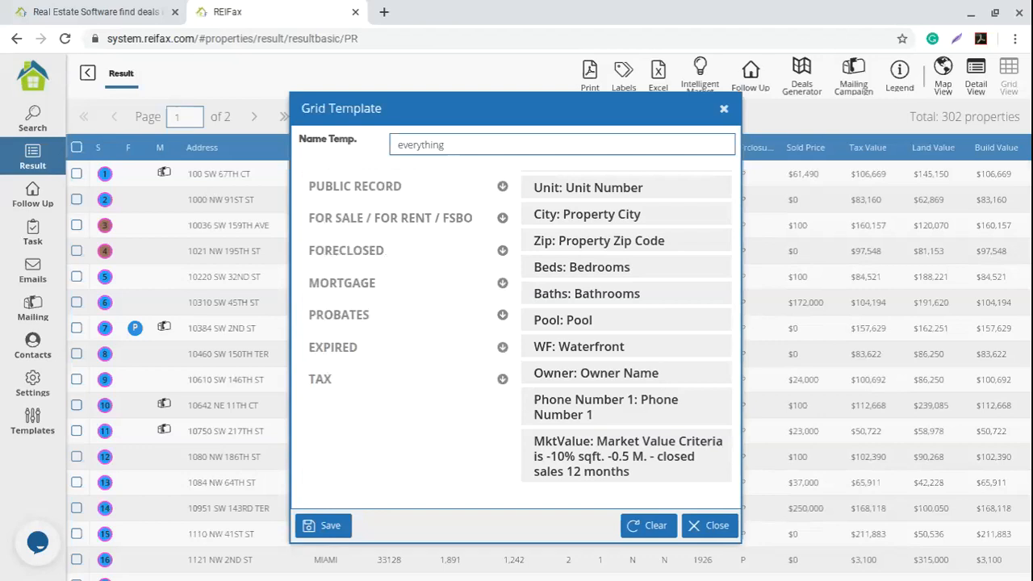
left_click(347, 252)
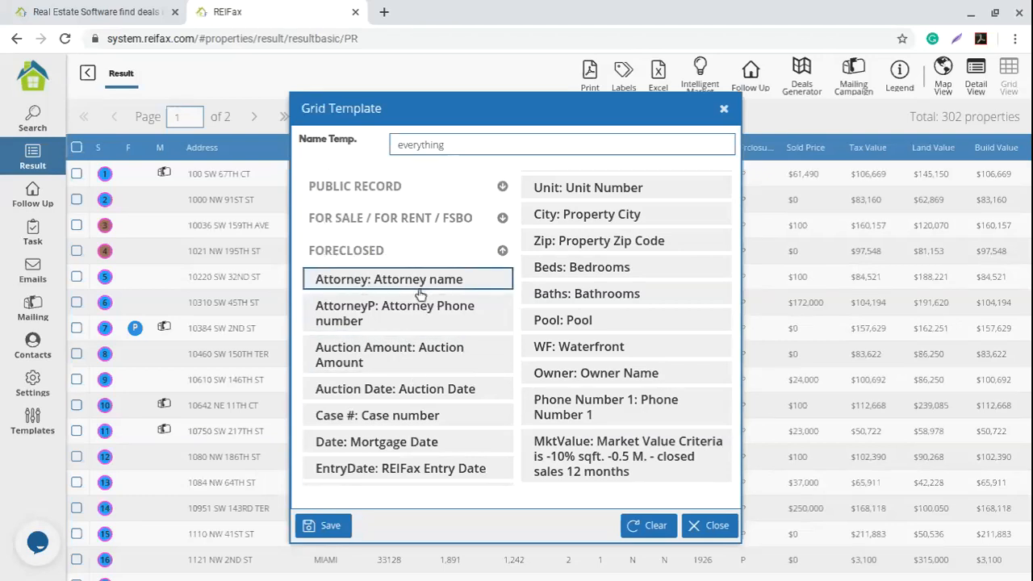
Add the Attorney name and Attorney Phone number fields from the Foreclosed group to the end of the template
scroll(421, 295, "down", 1)
scroll(436, 339, "down", 2)
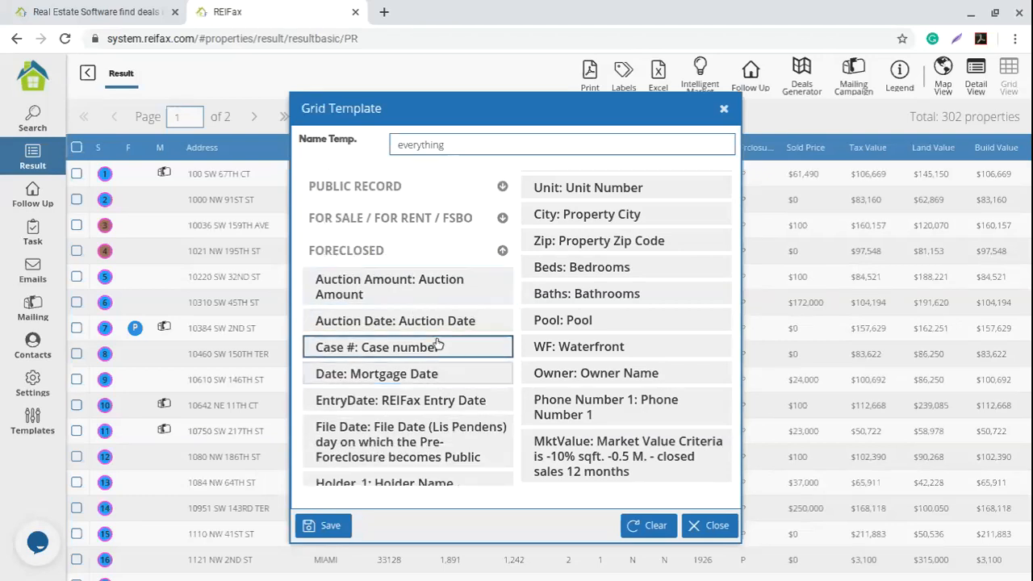
scroll(436, 343, "down", 2)
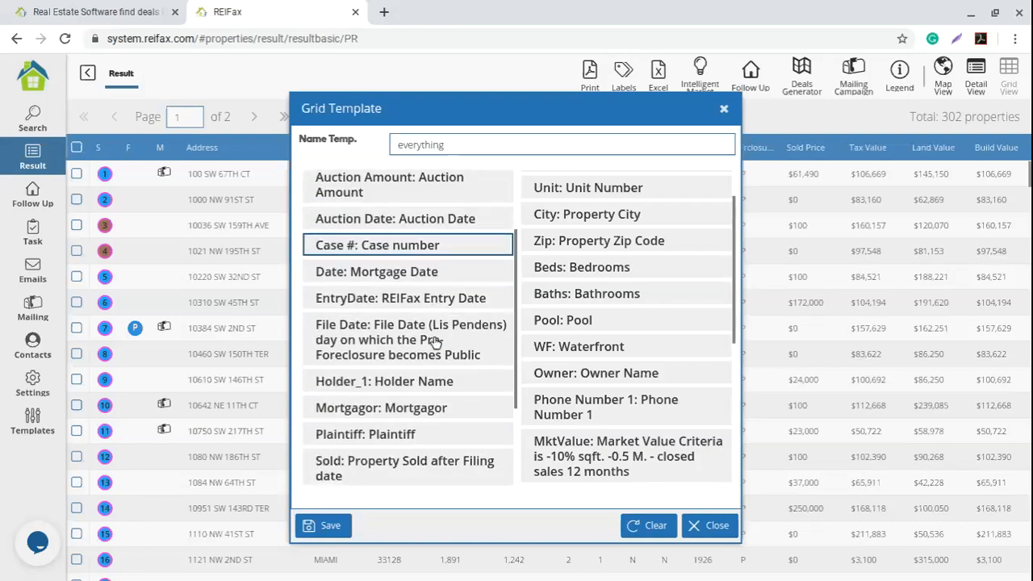
scroll(435, 343, "down", 1)
scroll(618, 371, "down", 5)
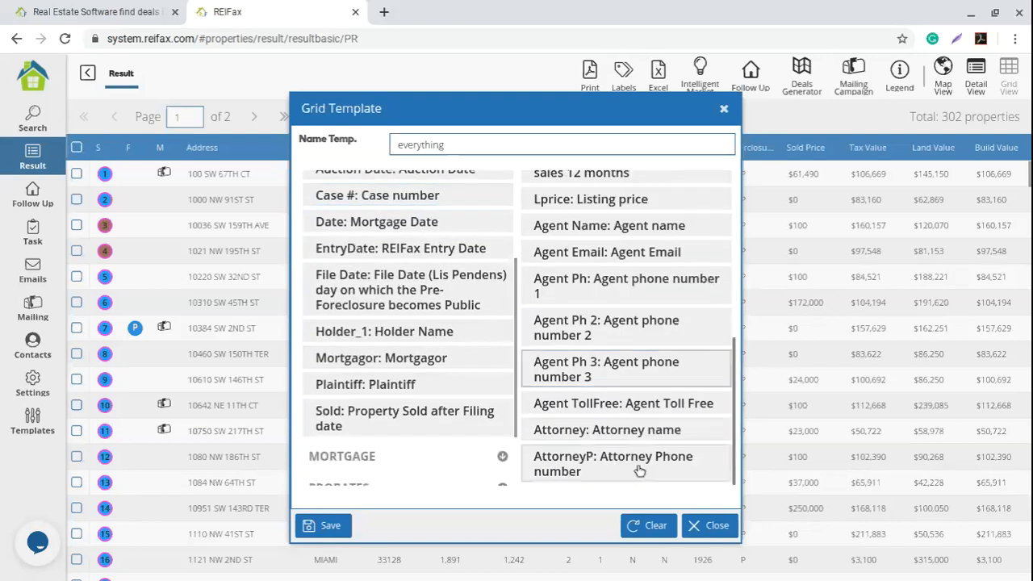
Add the Auction Date and File Date (Lis Pendens) fields from the Foreclosed group to the end of the template
scroll(424, 379, "up", 3)
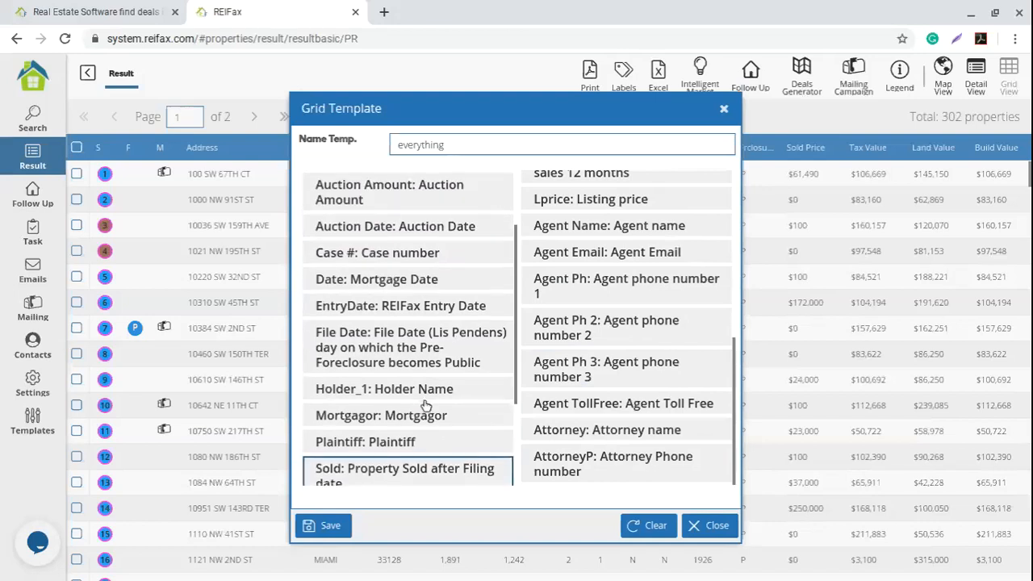
scroll(425, 404, "down", 1)
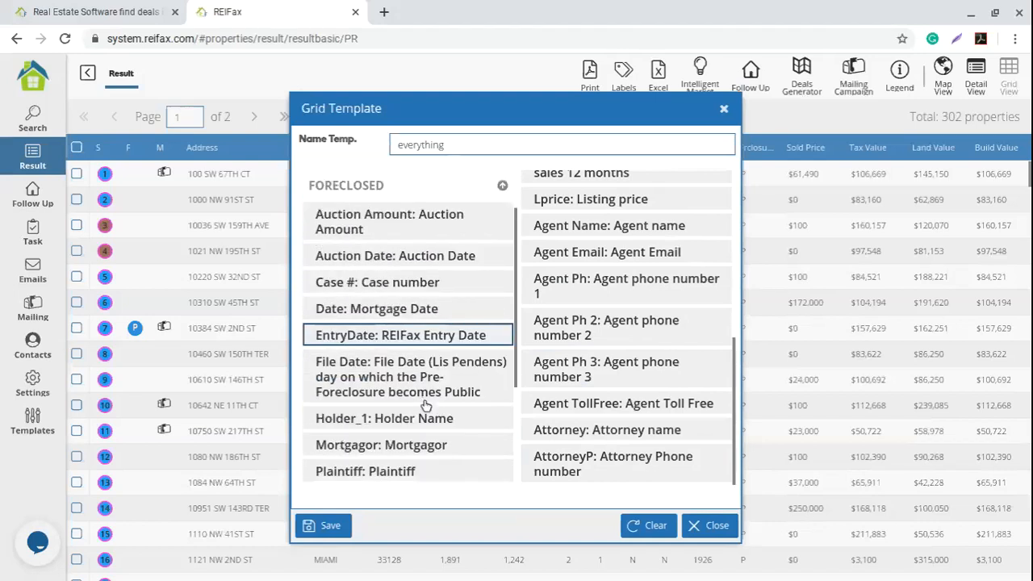
left_click(426, 258)
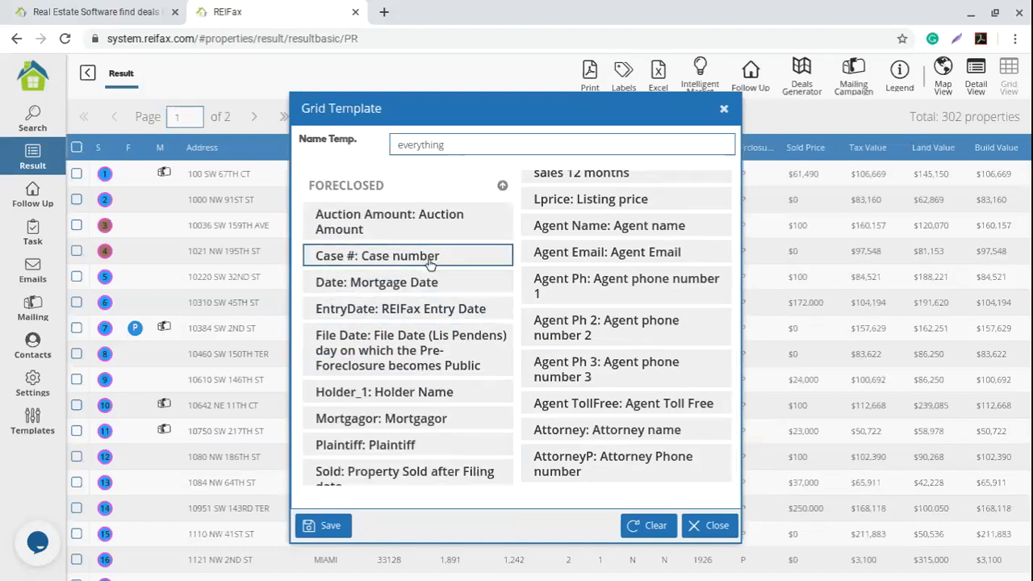
scroll(433, 307, "down", 1)
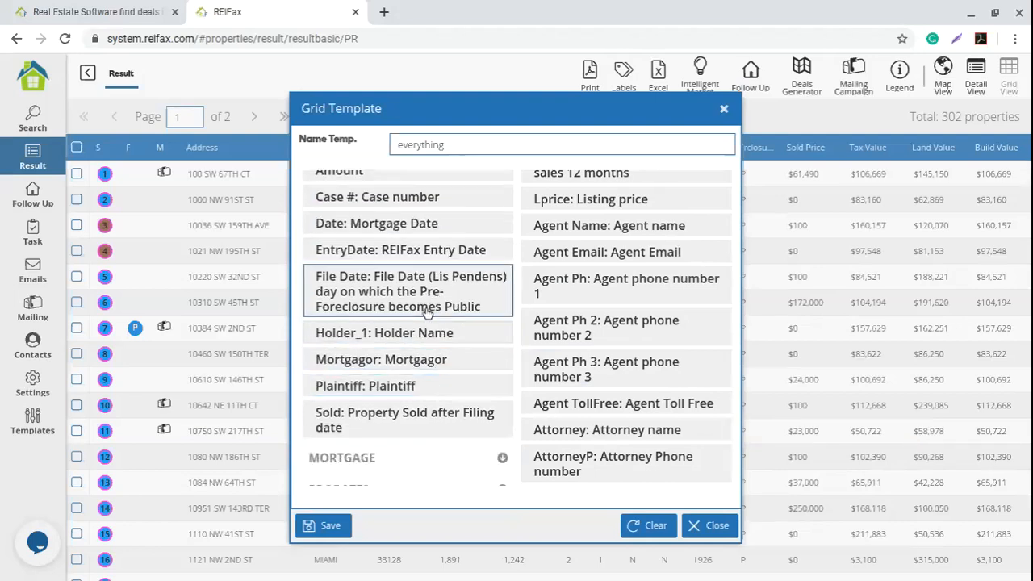
left_click(421, 295)
Expand the Probates field group and remove the Attorney name and Attorney Phone number fields from the template
scroll(565, 367, "down", 2)
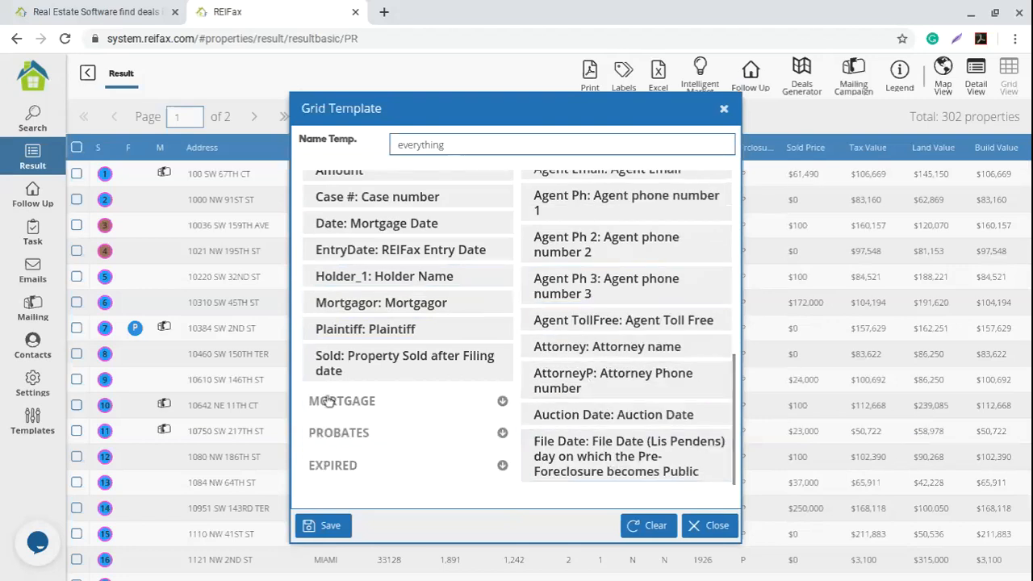
left_click(332, 433)
scroll(464, 416, "down", 3)
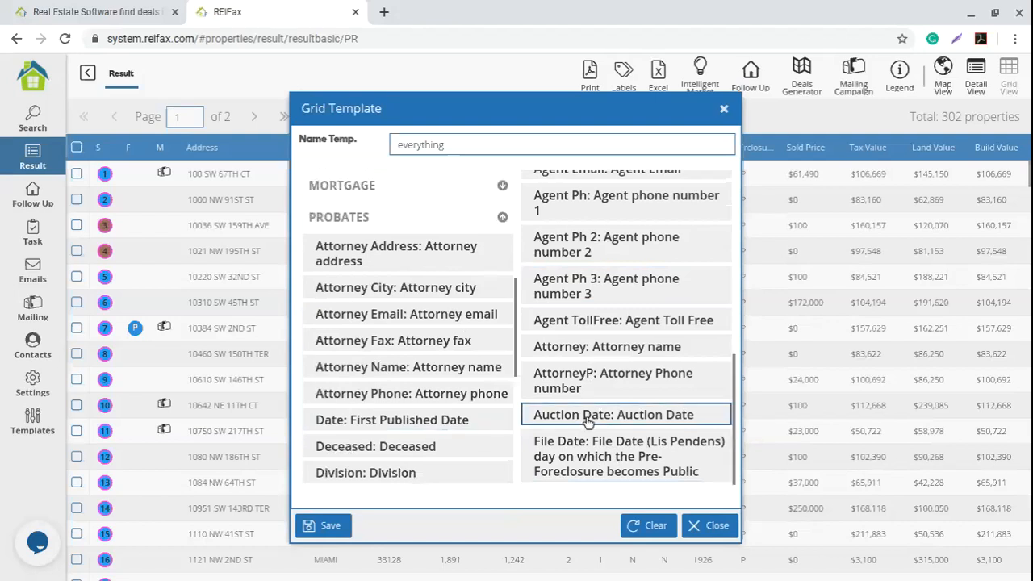
scroll(712, 352, "up", 1)
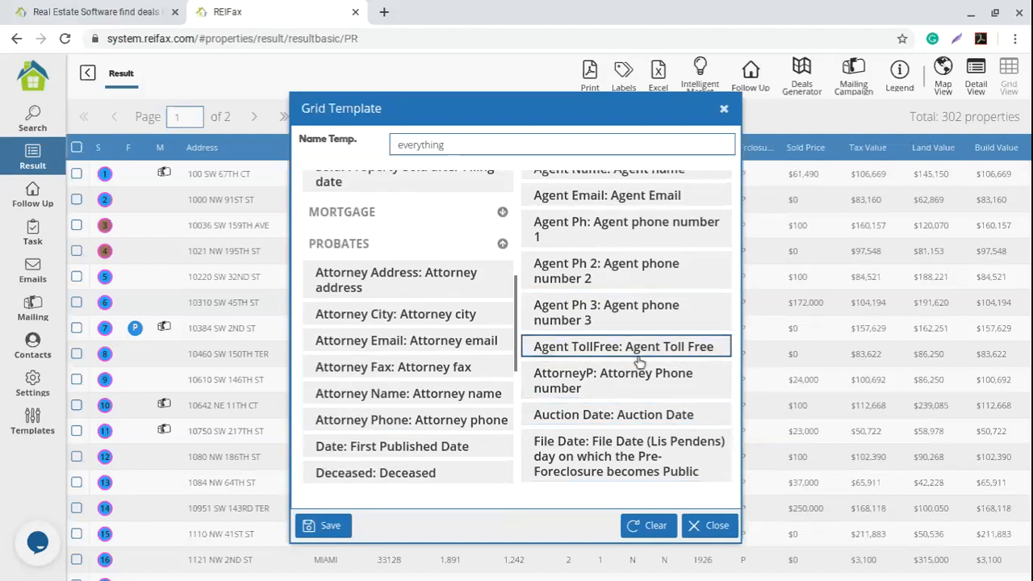
scroll(678, 388, "up", 2)
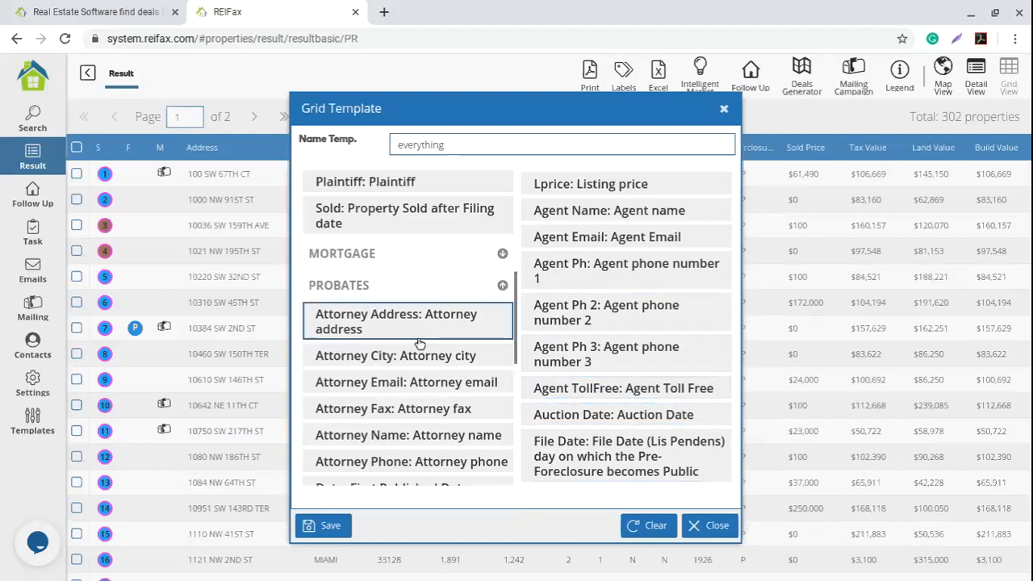
Add the Known Debt Mortgage Liens field from the Public Record group to the end of the template
scroll(408, 345, "up", 1)
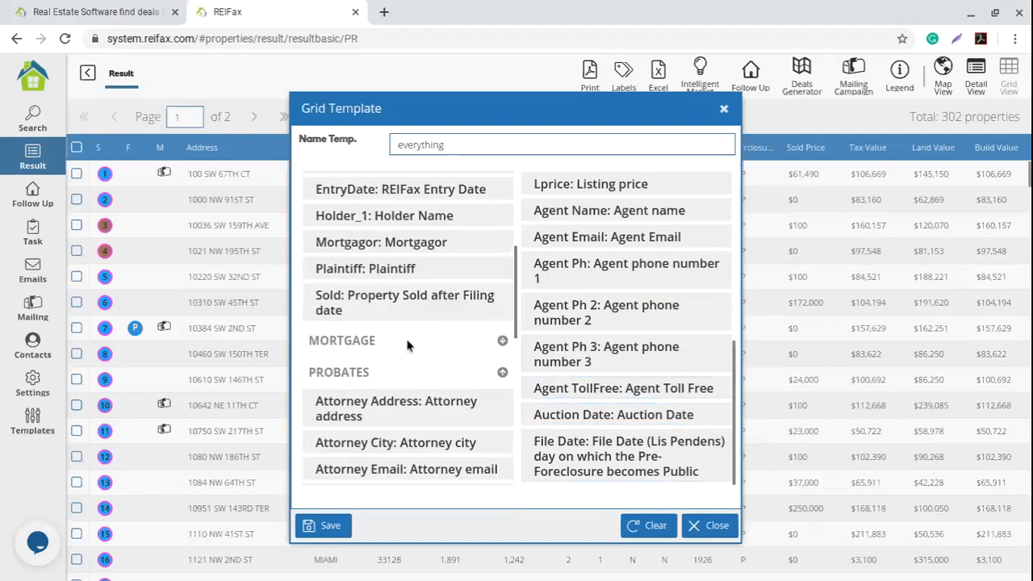
scroll(408, 345, "up", 3)
left_click(382, 187)
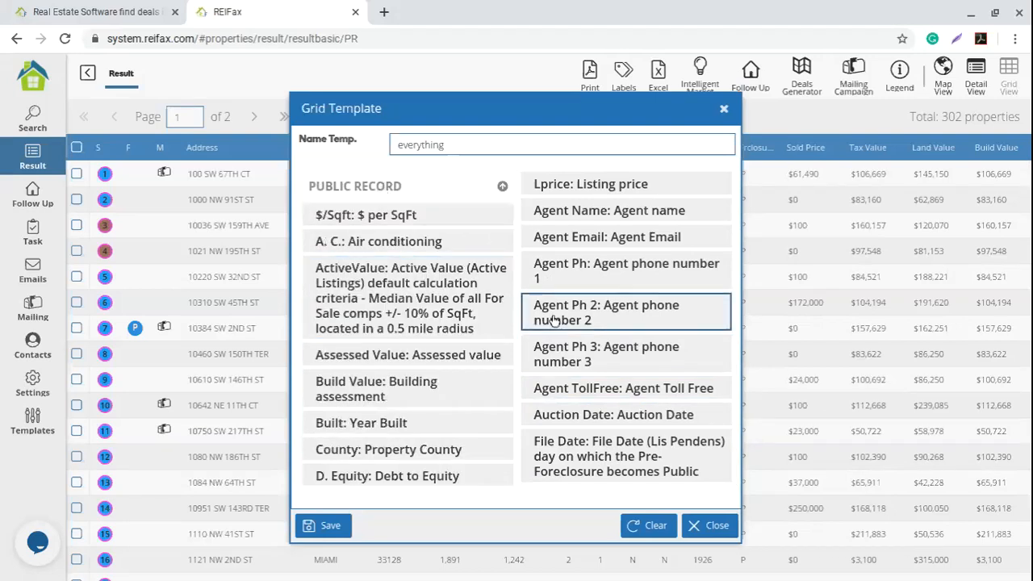
scroll(488, 366, "down", 3)
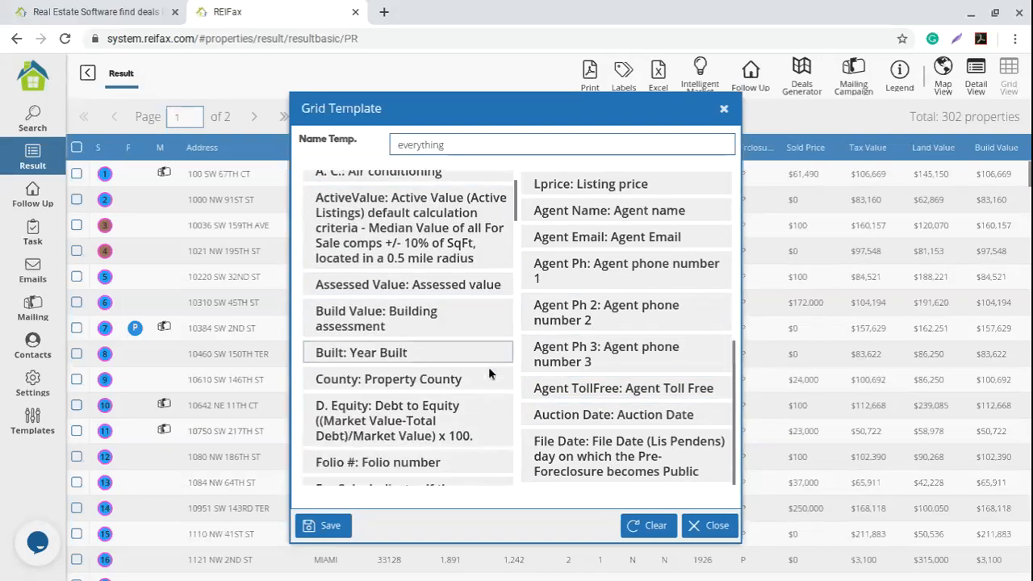
scroll(491, 374, "down", 3)
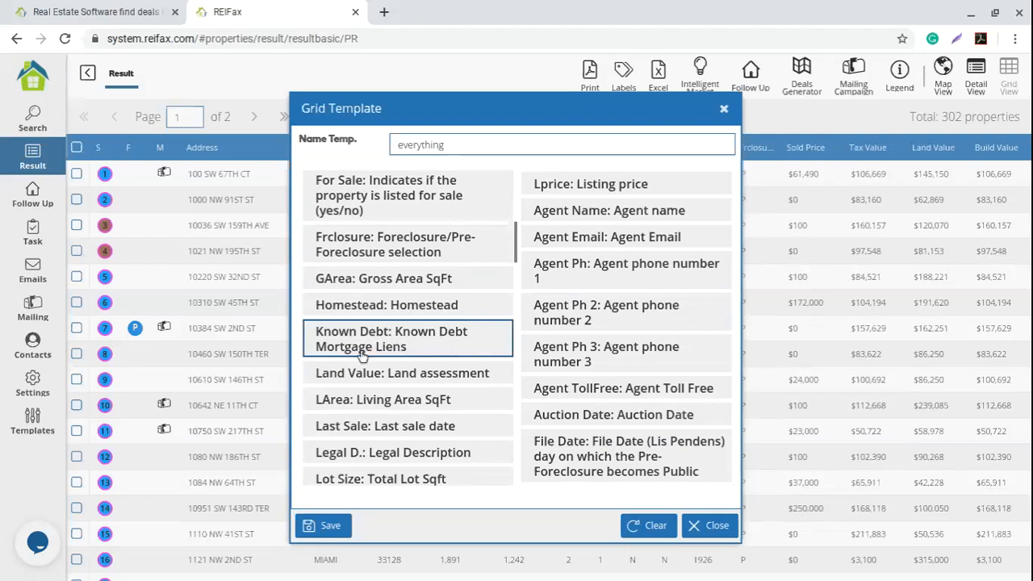
scroll(400, 351, "up", 3)
scroll(404, 353, "up", 1)
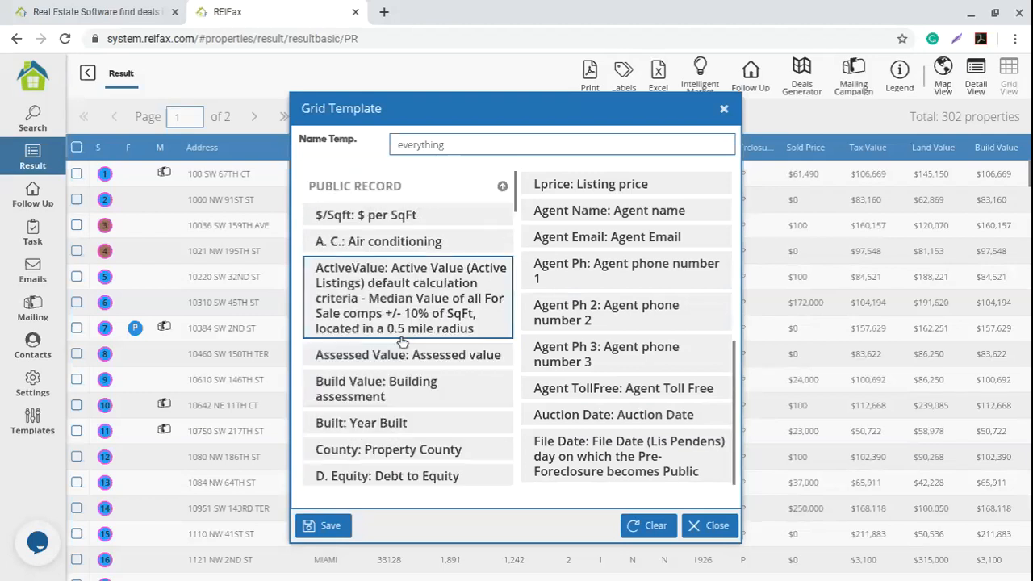
scroll(394, 343, "down", 2)
scroll(394, 343, "down", 3)
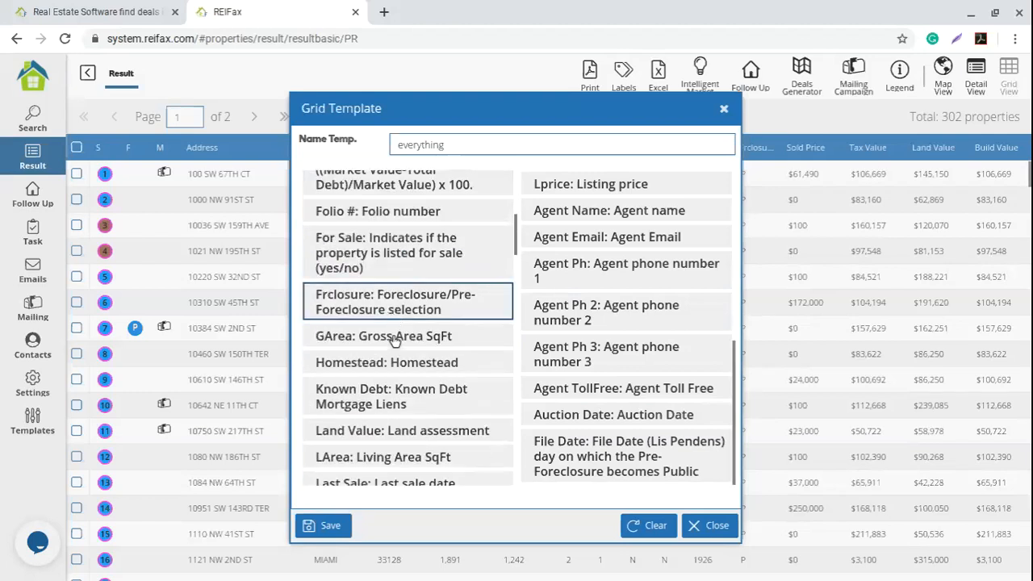
scroll(393, 347, "up", 1)
left_click_drag(392, 428, 600, 403)
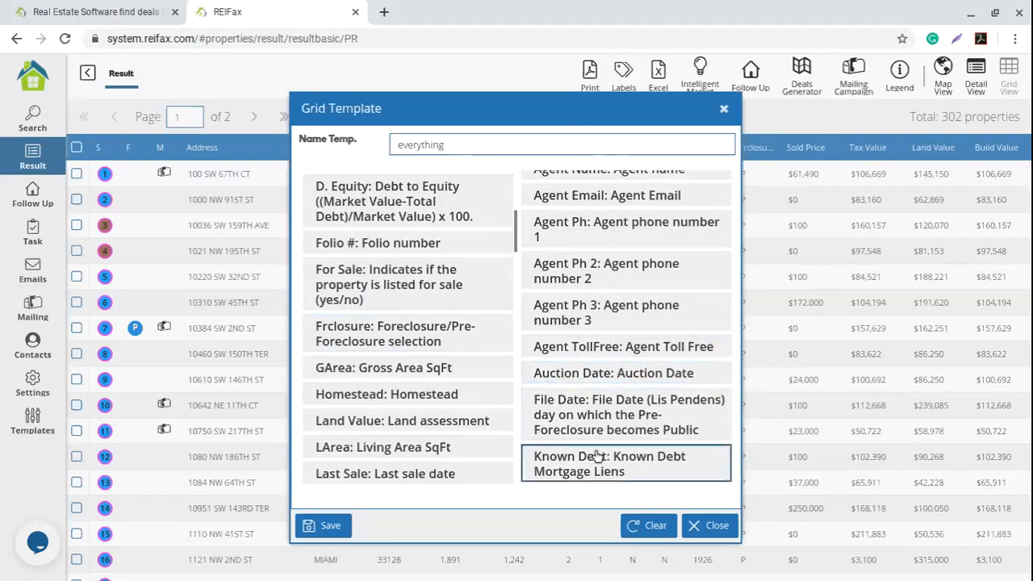
Add the Deceased, Attorney Name, Attorney Email and Attorney Phone fields from the Probates group to the end of the template
scroll(387, 394, "up", 3)
scroll(380, 274, "down", 10)
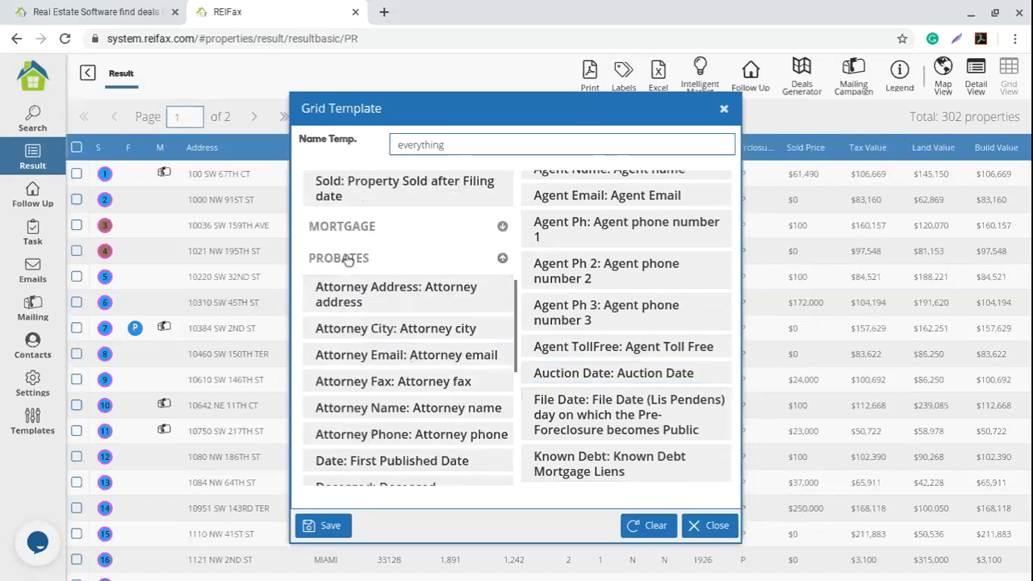
scroll(347, 327, "down", 1)
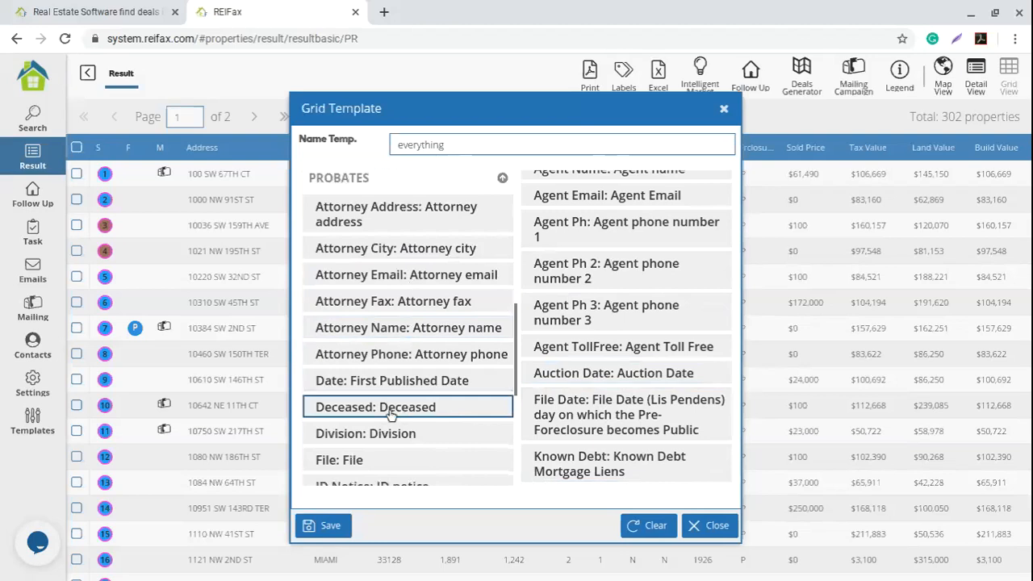
left_click(442, 412)
left_click(446, 331)
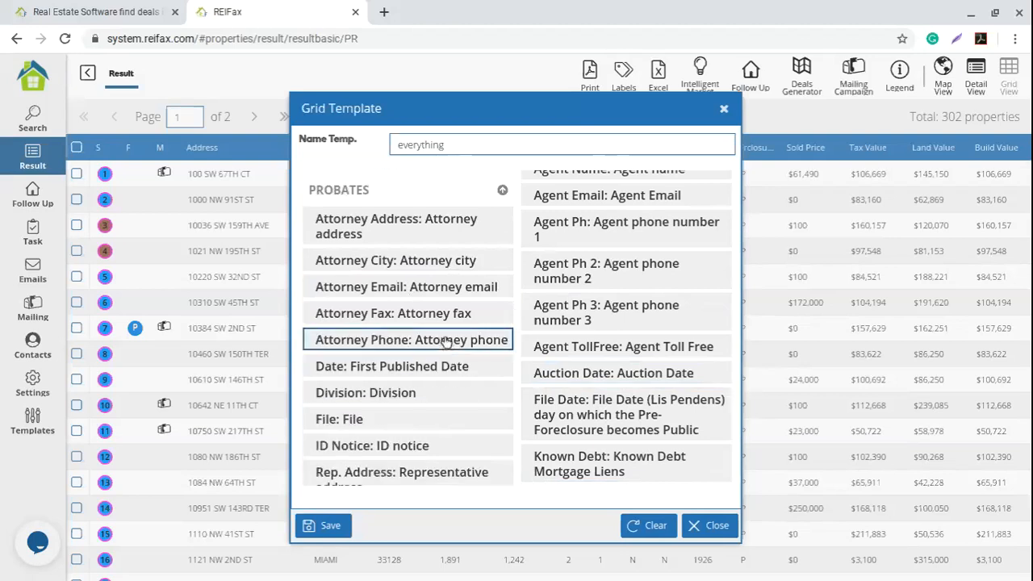
left_click(444, 287)
left_click(447, 316)
Add the Representative name and Representative address fields from the Probates group to the end of the template
scroll(448, 319, "down", 3)
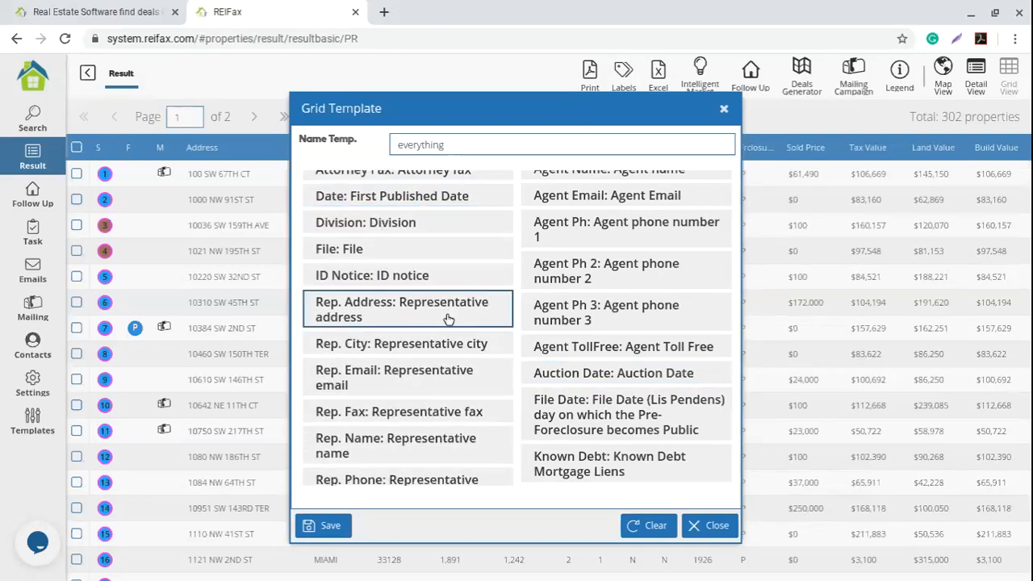
scroll(448, 319, "down", 1)
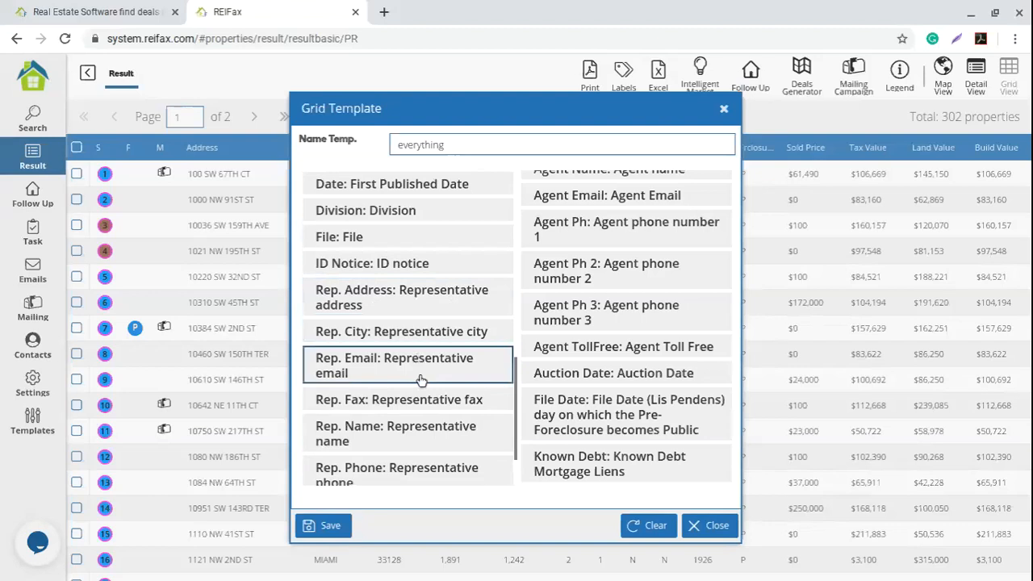
scroll(356, 397, "down", 1)
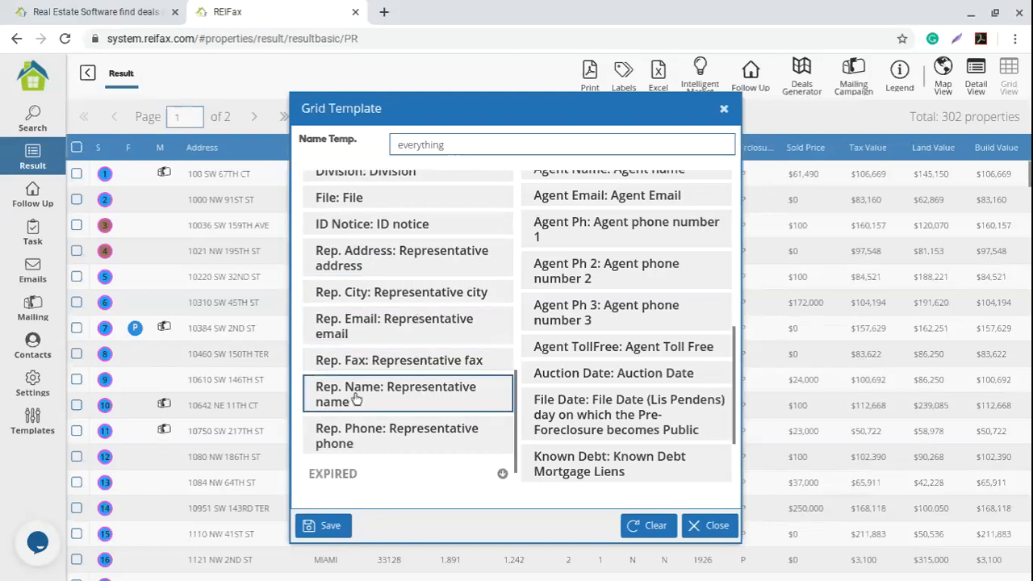
left_click(409, 395)
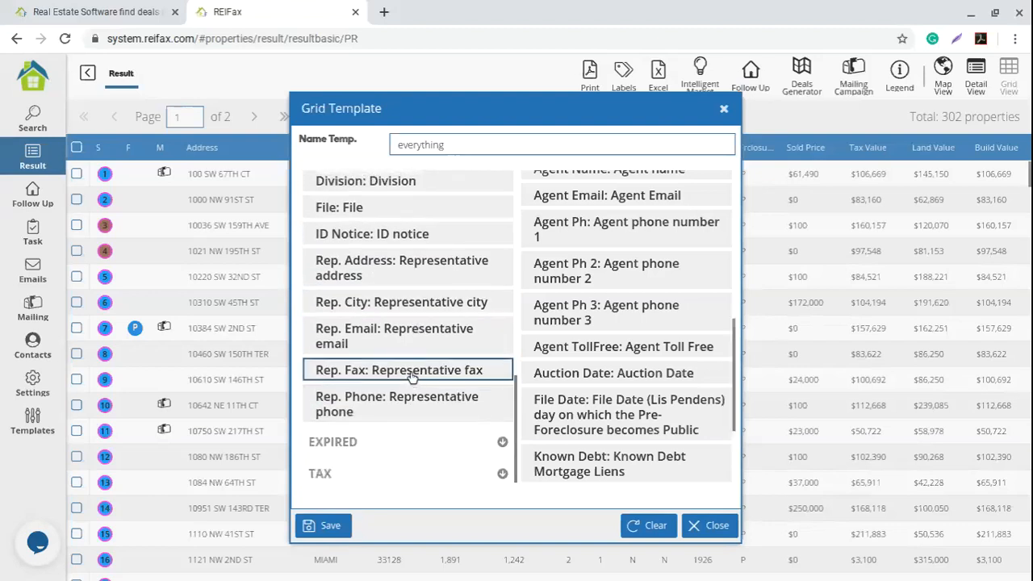
scroll(435, 359, "up", 1)
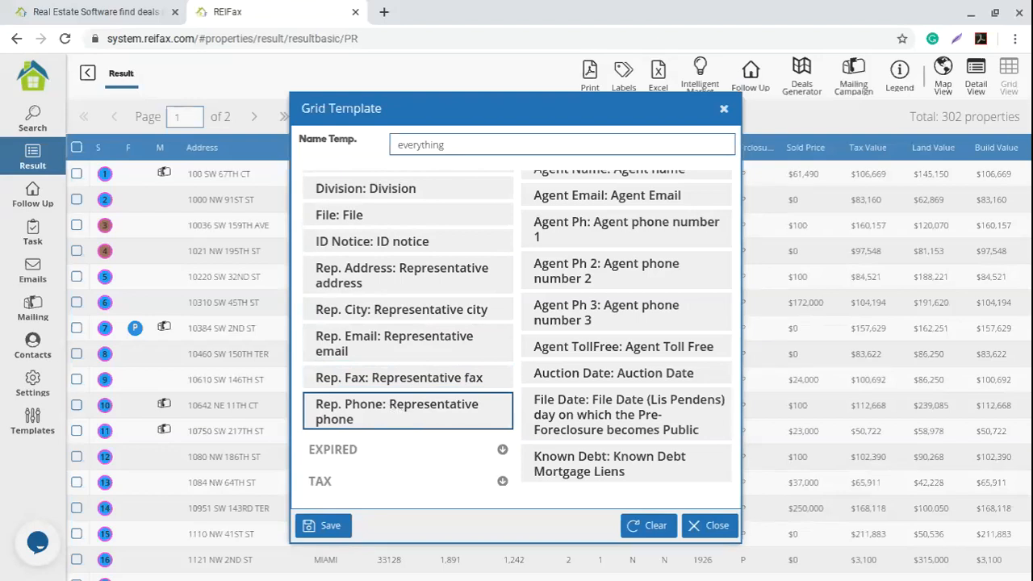
scroll(613, 396, "down", 3)
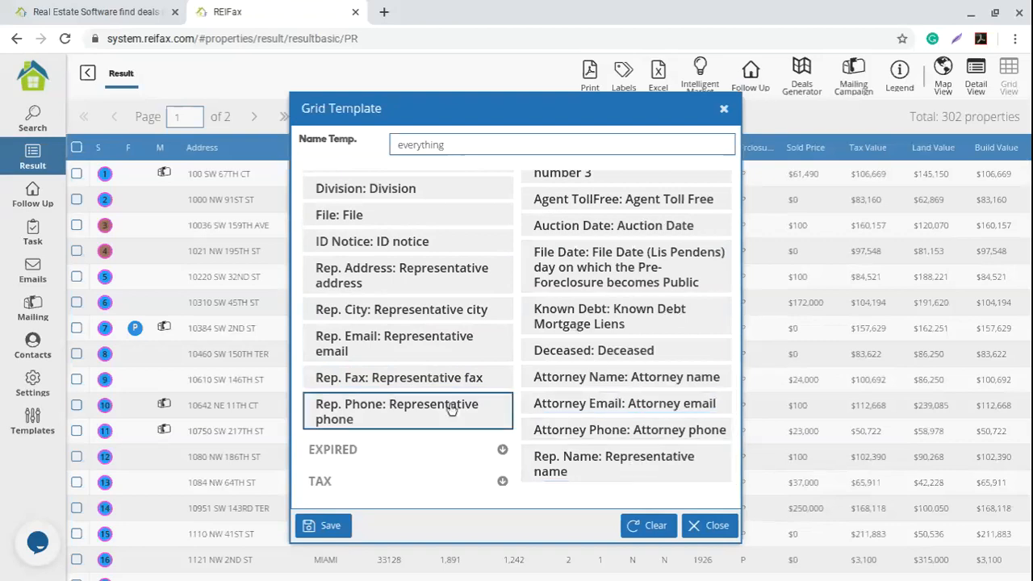
left_click(430, 275)
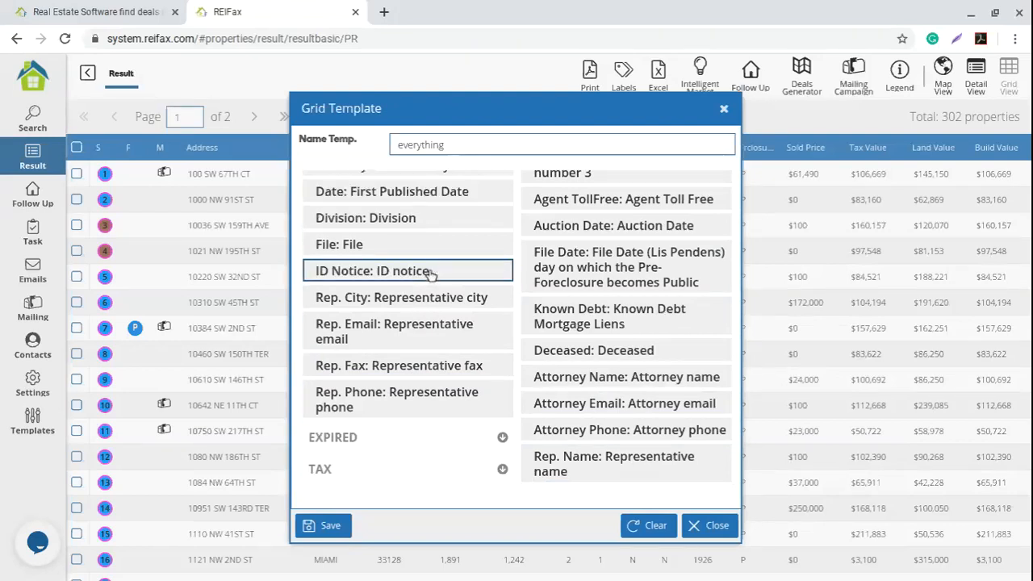
scroll(606, 319, "down", 1)
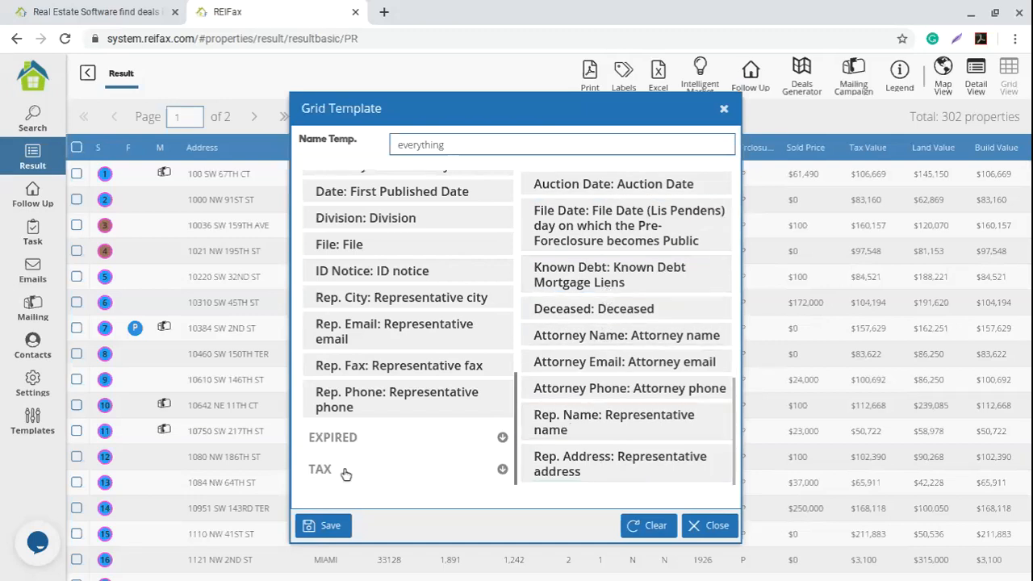
Add the Tax Year and Tax Amount fields from the Tax group and save the everything template
left_click(408, 476)
scroll(426, 426, "down", 1)
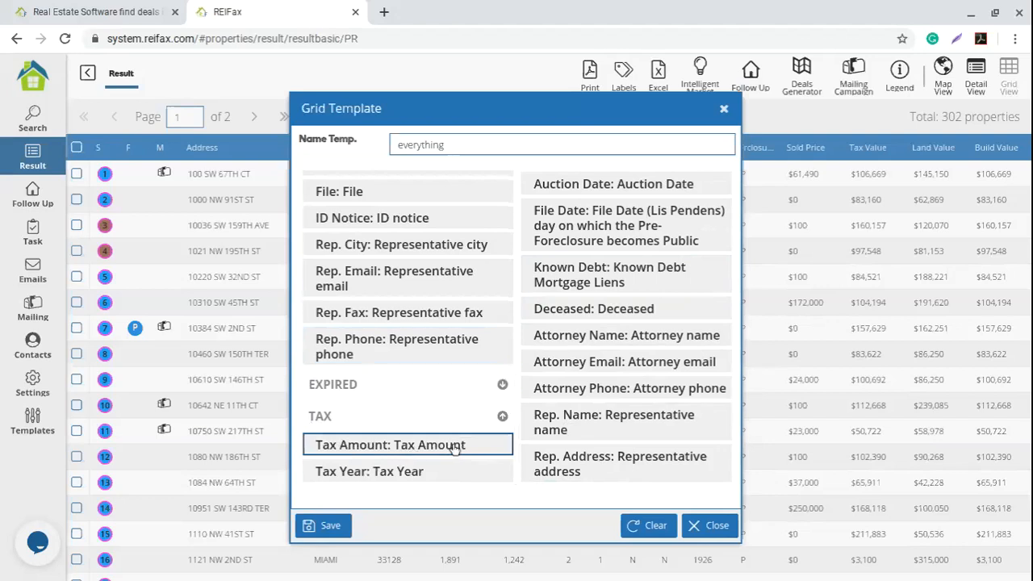
left_click(436, 477)
left_click(436, 477)
scroll(666, 424, "up", 10)
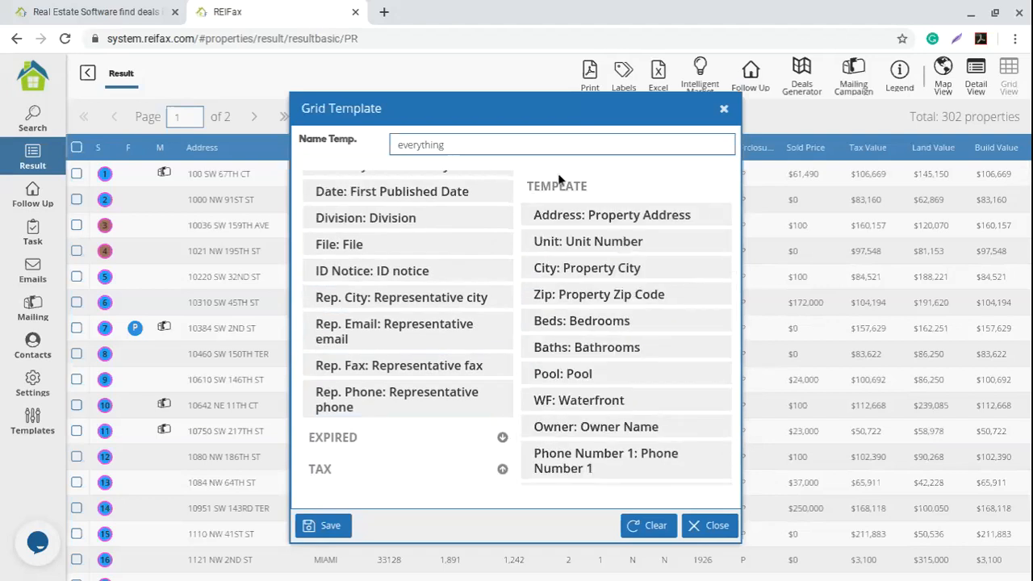
left_click(328, 527)
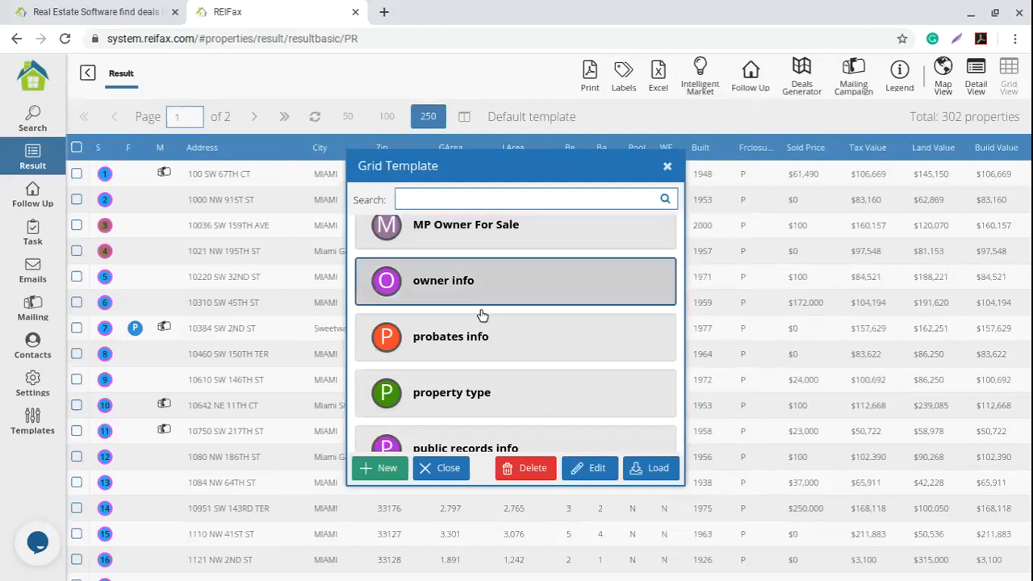
Search the saved grid templates for everything and load that template into the results grid
scroll(511, 357, "down", 4)
scroll(510, 357, "up", 10)
left_click(459, 201)
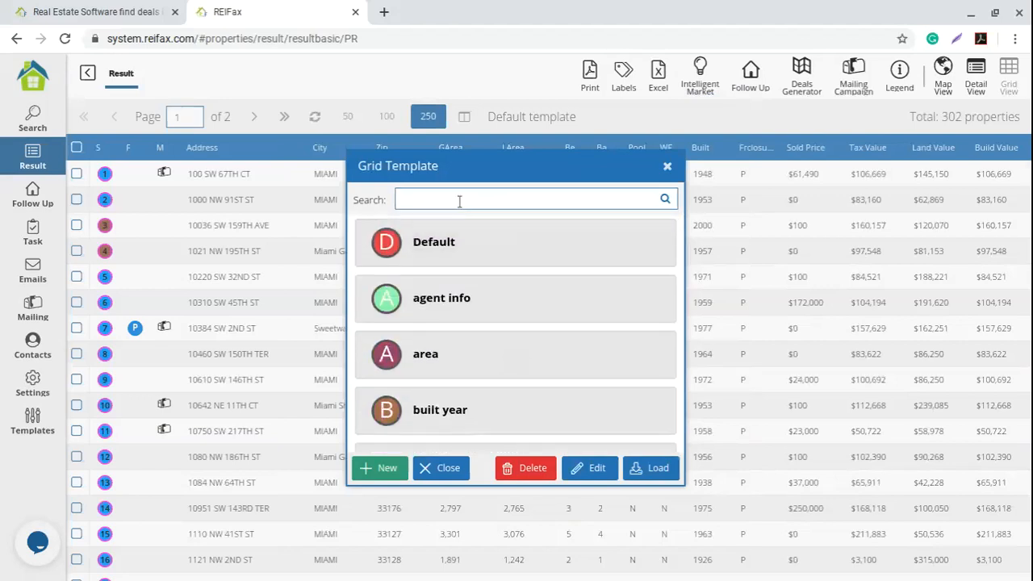
type("everything")
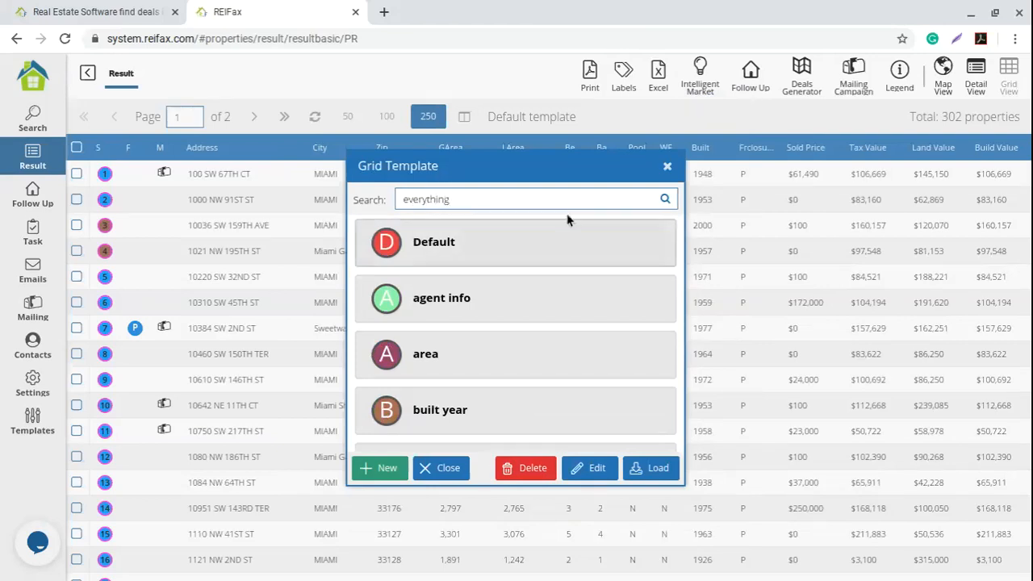
left_click(665, 198)
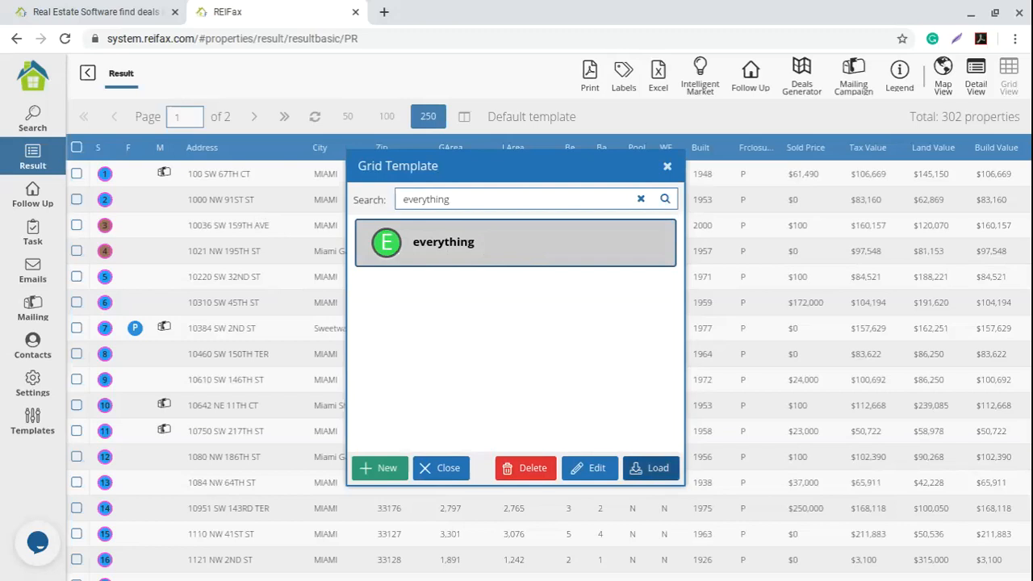
left_click(652, 468)
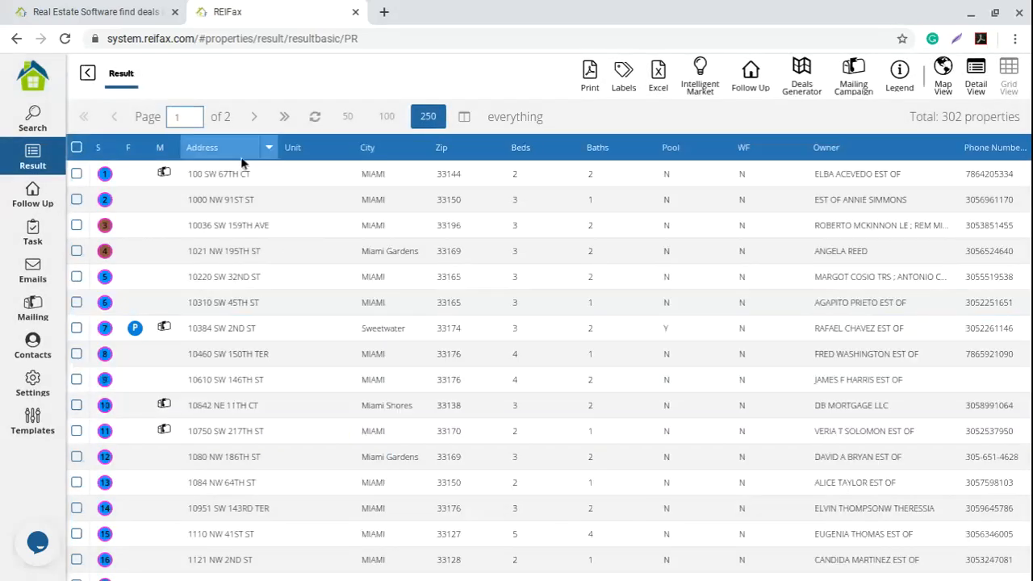
left_click(813, 172)
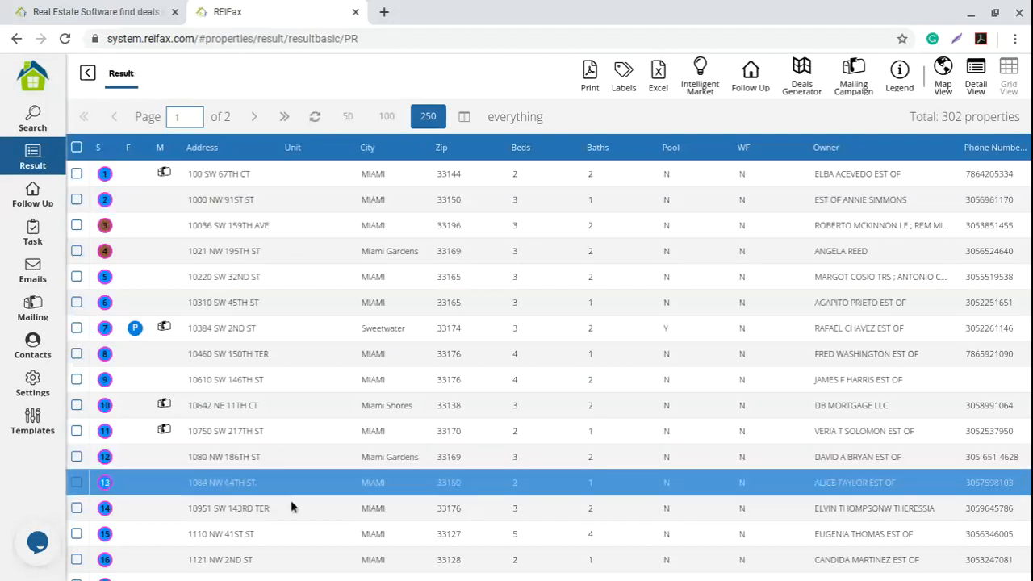
scroll(278, 572, "down", 1)
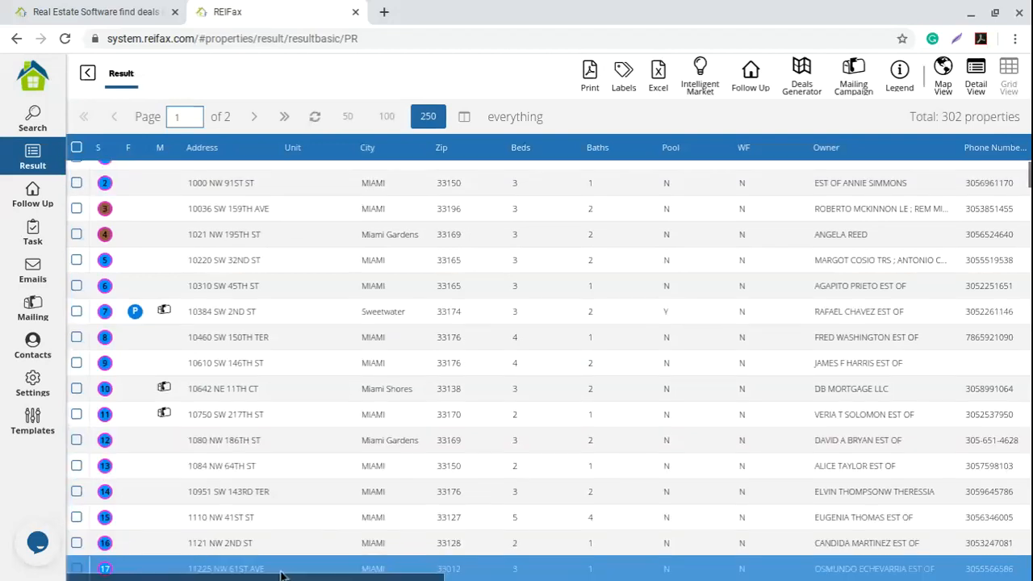
mouse_move(281, 576)
left_mouse_down()
mouse_move(868, 579)
mouse_move(272, 579)
left_mouse_up()
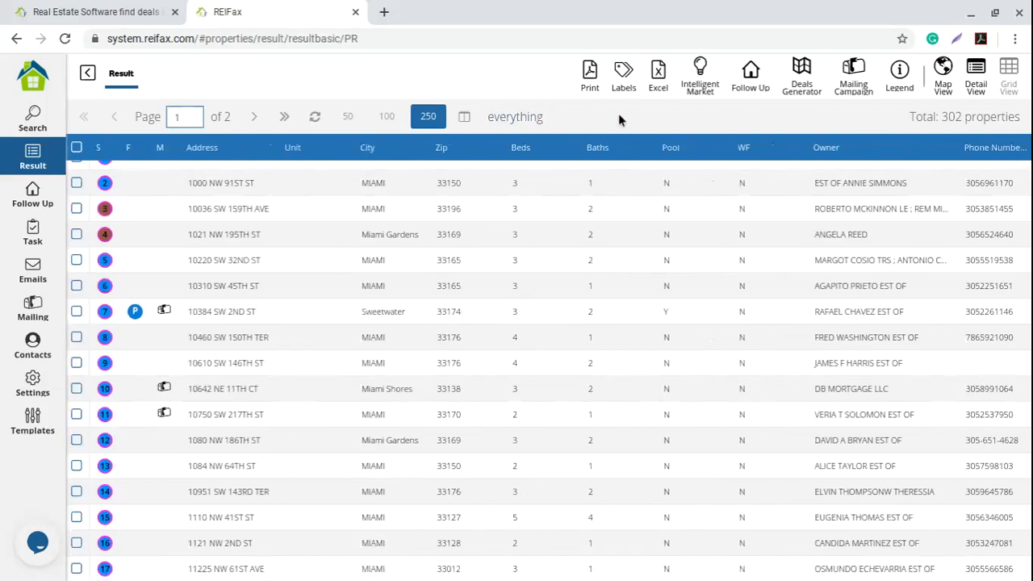
left_click_drag(543, 117, 488, 120)
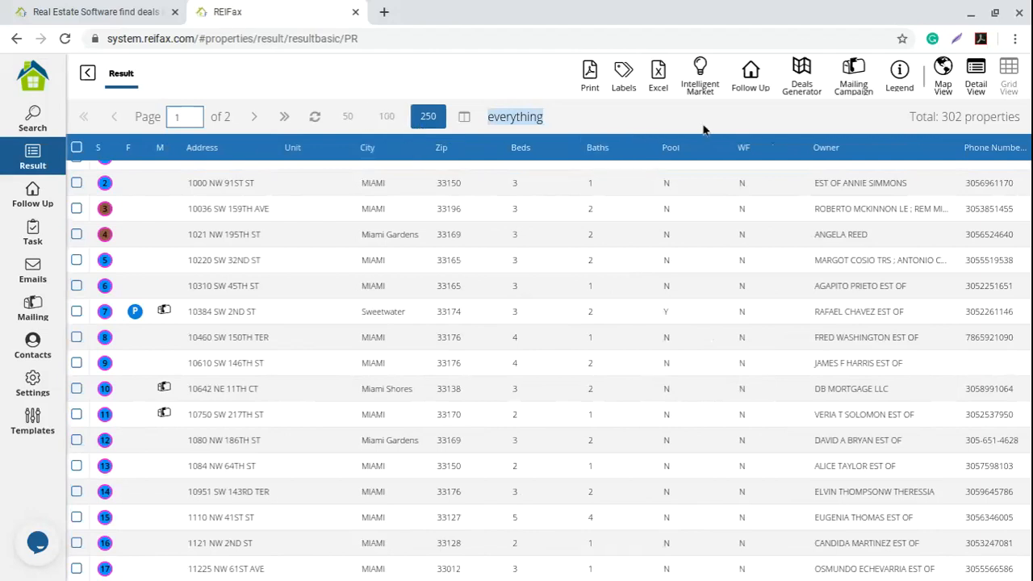
Reset the results grid to the default template and load the everything template again
left_click(481, 117)
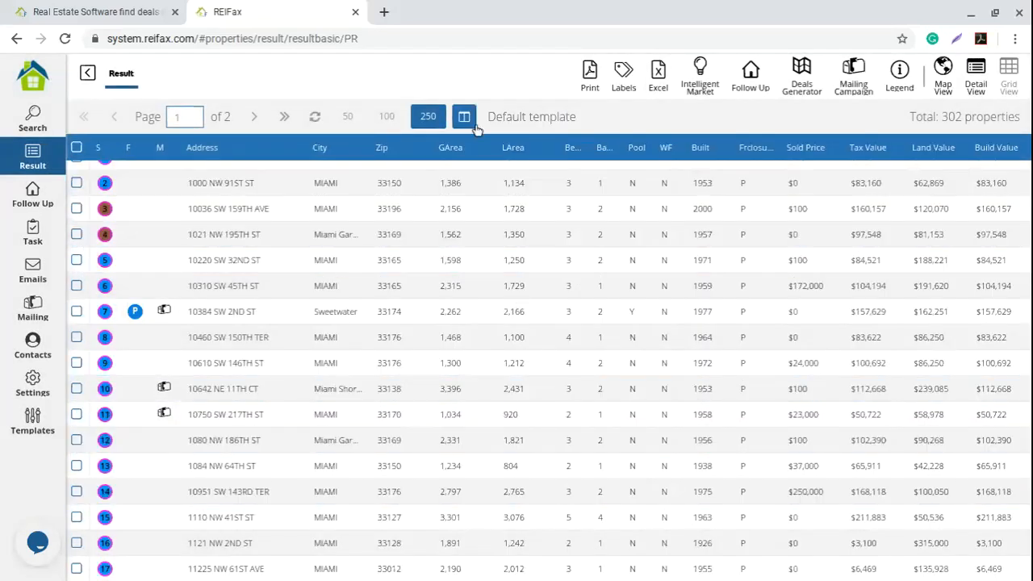
left_click(464, 118)
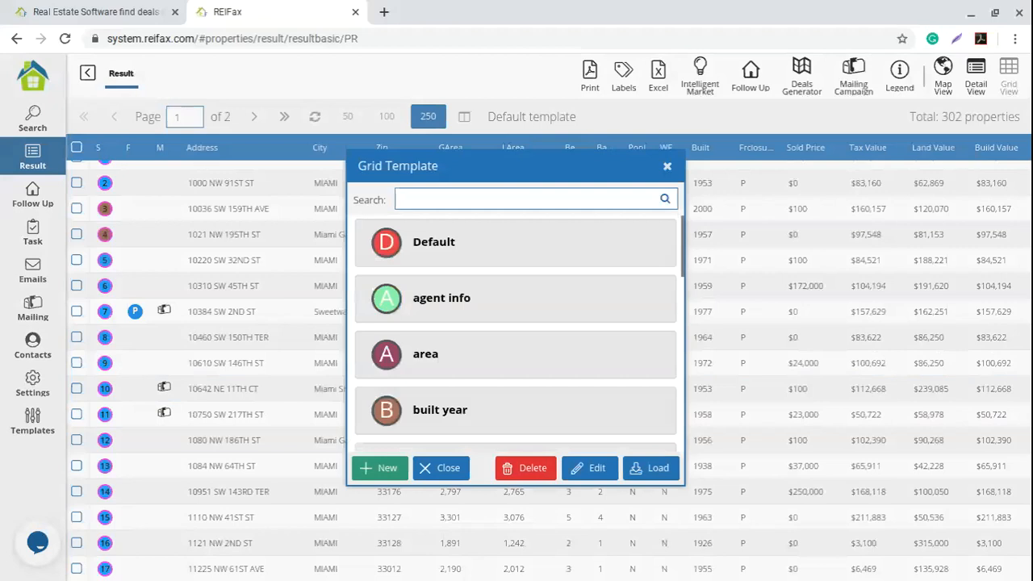
scroll(513, 323, "down", 3)
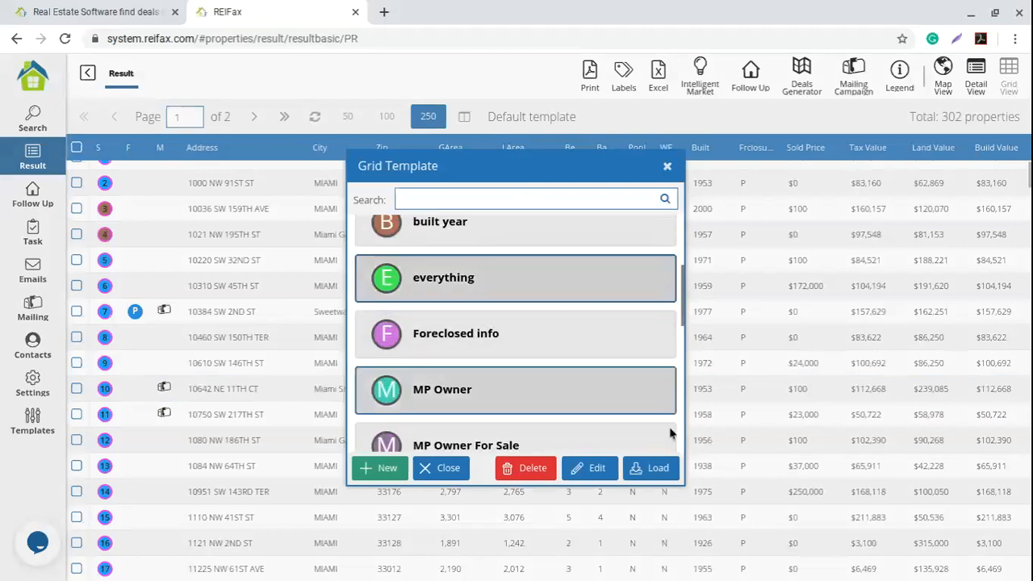
left_click(658, 468)
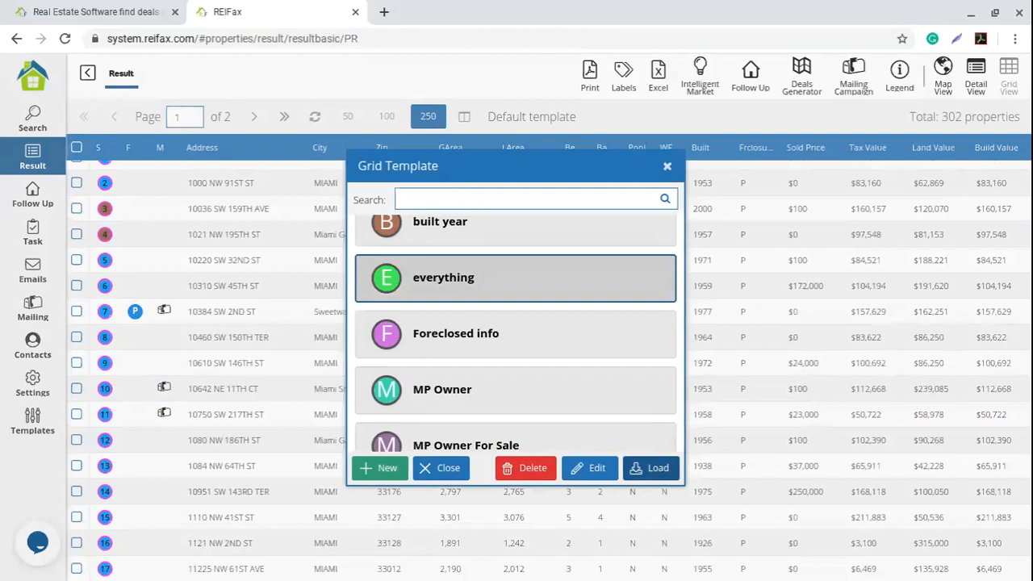
scroll(332, 328, "up", 1)
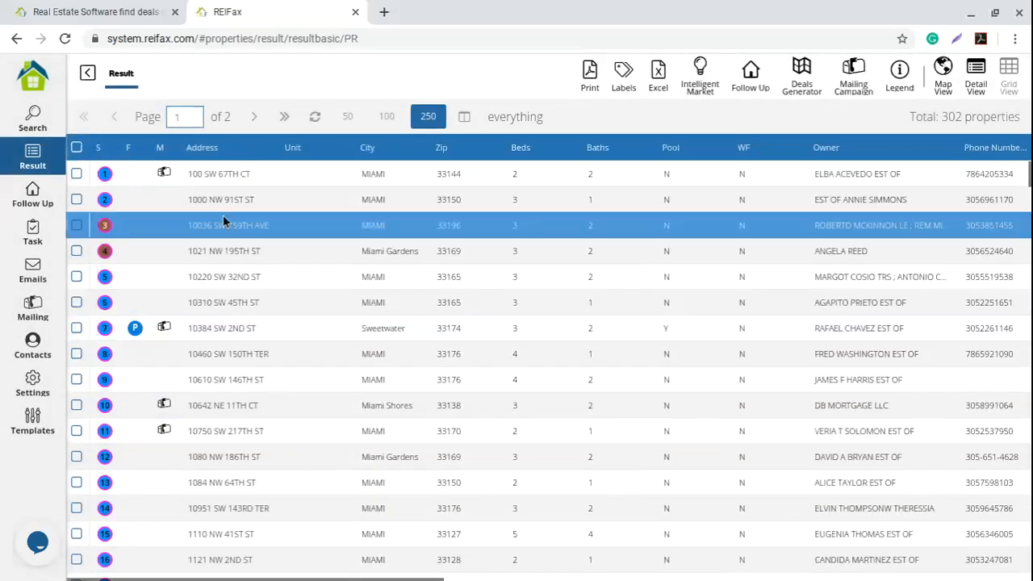
Select all properties on the first results page and clear that selection again
left_click(76, 149)
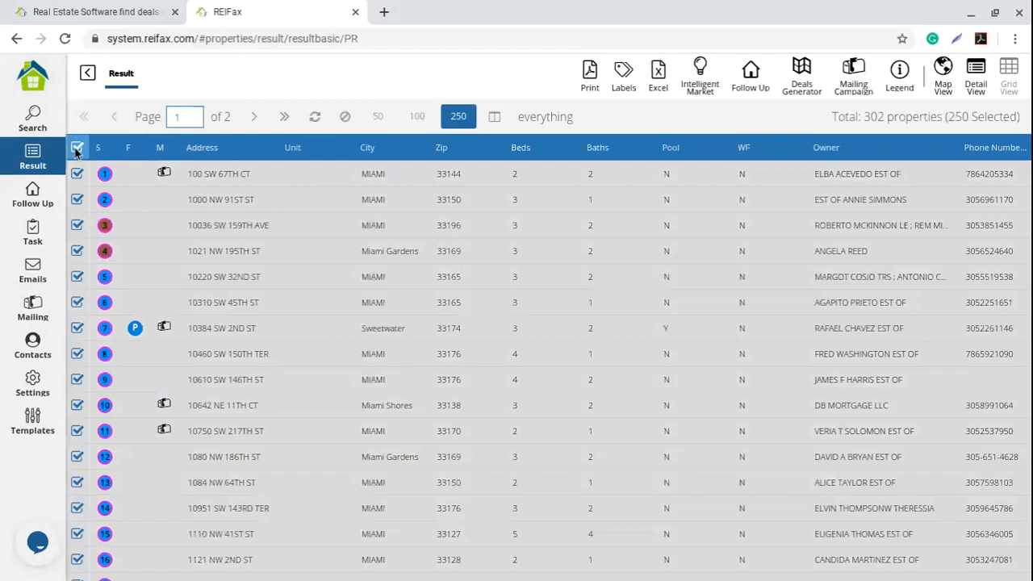
double_click(227, 116)
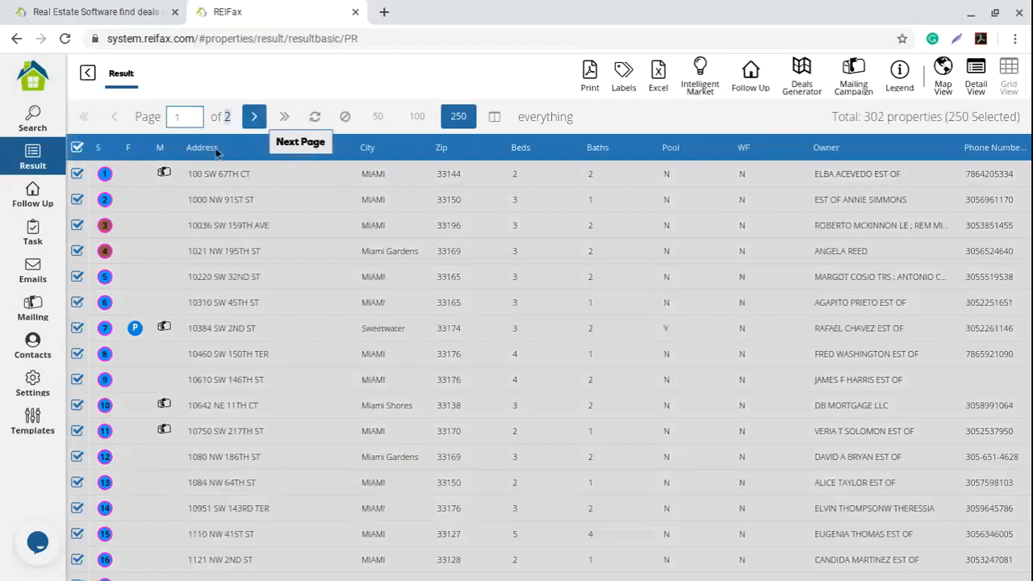
left_click(77, 148)
Select properties 1, 2, 3, 5, 6 and 8 individually in the results list
left_click(74, 175)
left_click(76, 200)
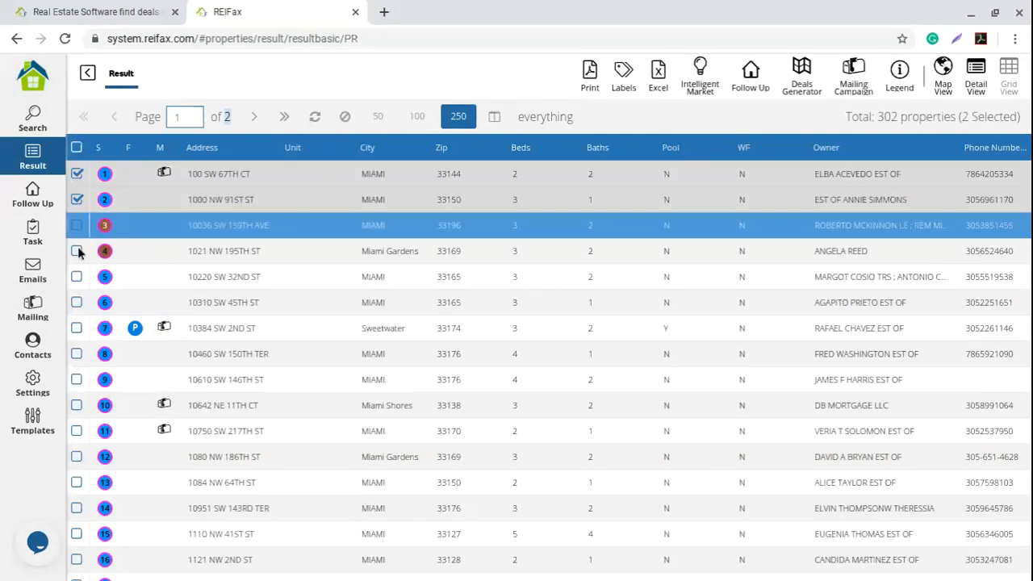
left_click(77, 225)
left_click(77, 276)
left_click(77, 303)
left_click(77, 353)
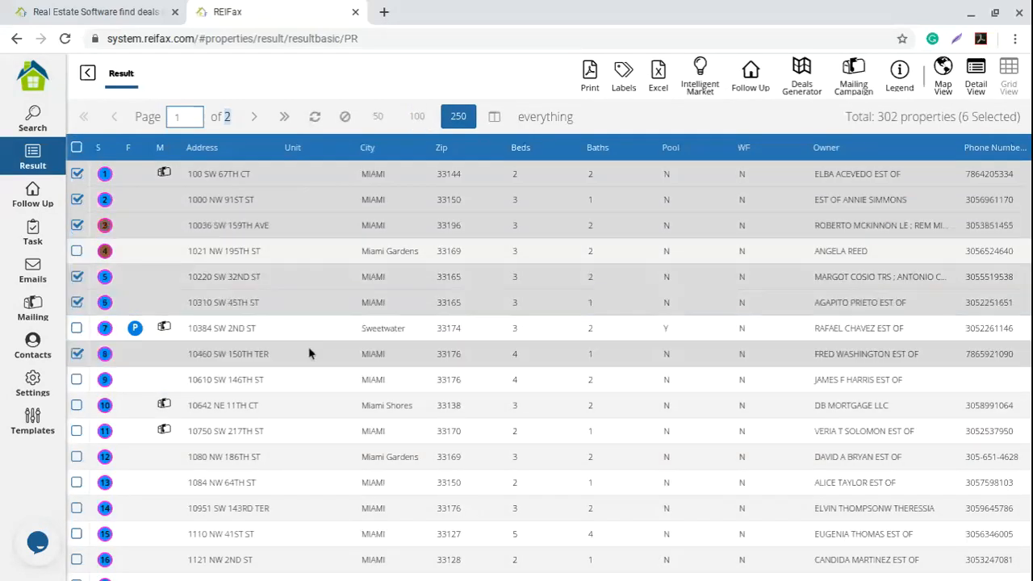
Look at the available Excel and CSV export formats without exporting, and check the total number of properties
left_click(658, 75)
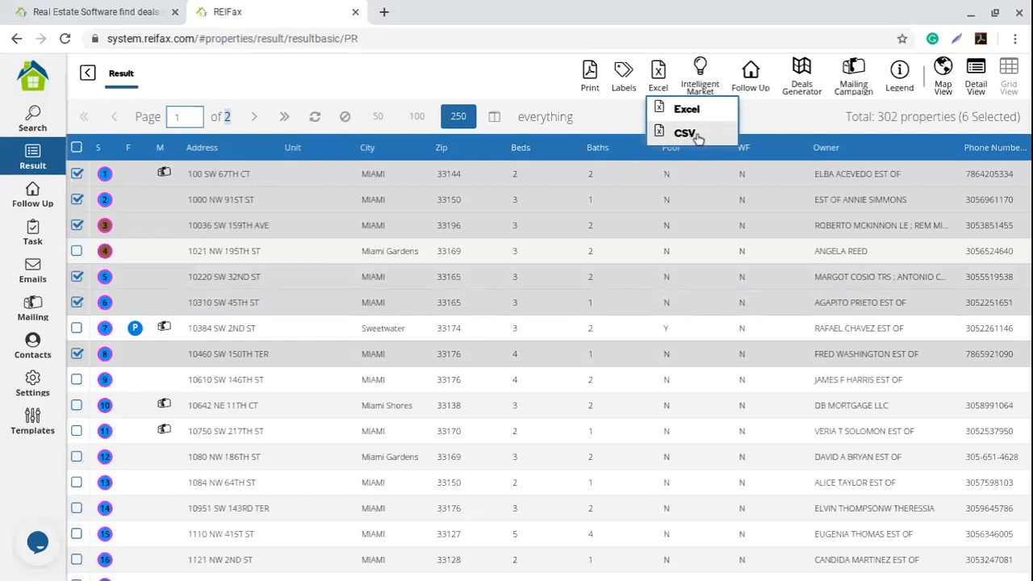
left_click(771, 126)
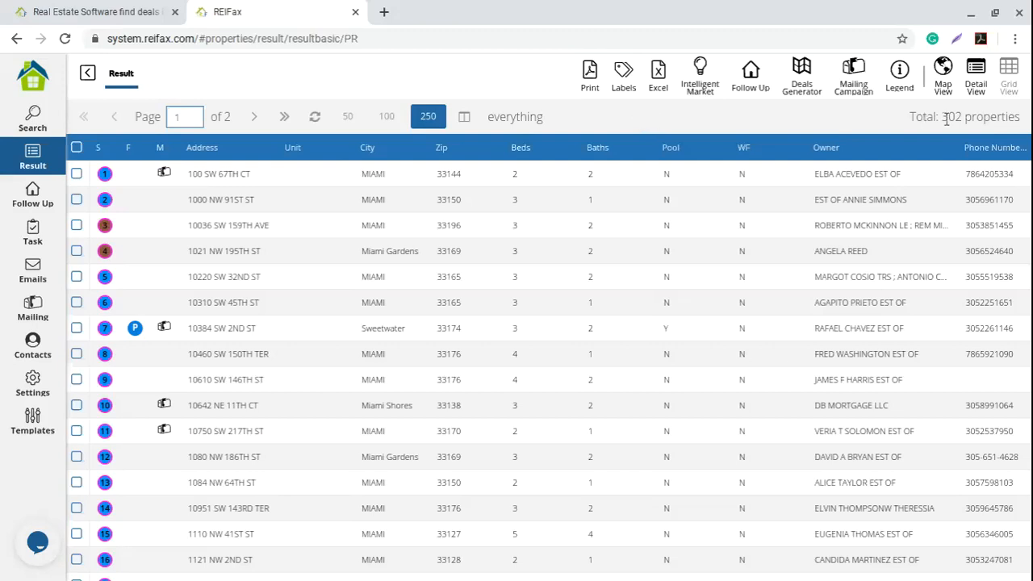
left_click_drag(941, 116, 1022, 117)
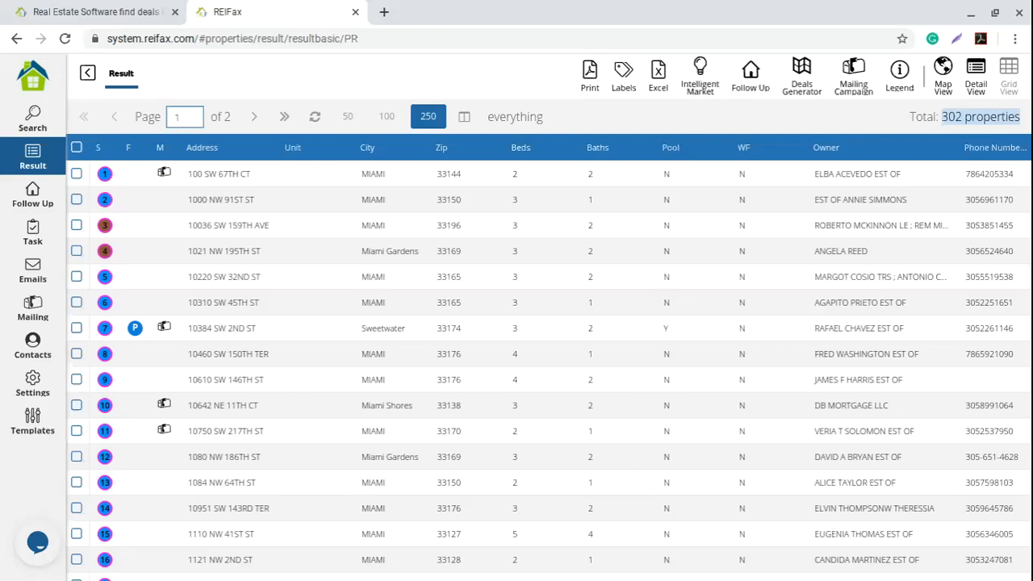
left_click(438, 71)
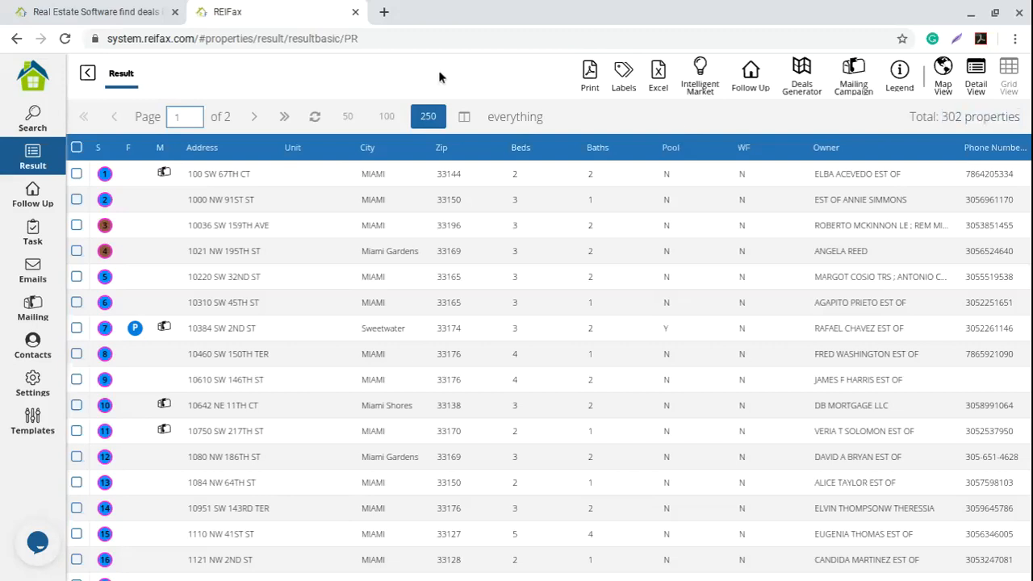
Check the daily contracts and downloaded properties quotas on the dashboard, look at the downloaded properties list, and leave it
left_click(37, 83)
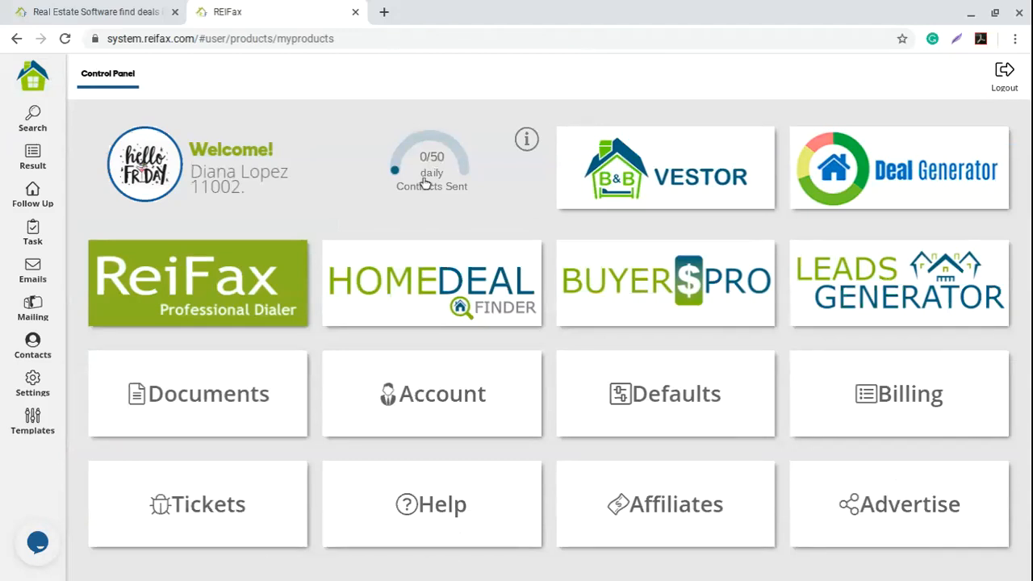
left_click(436, 171)
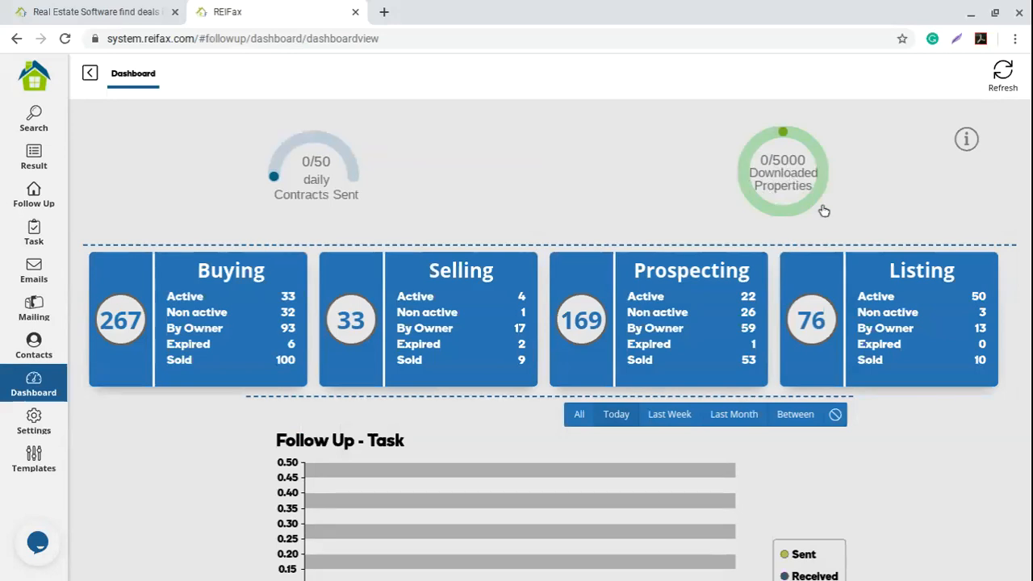
left_click(794, 176)
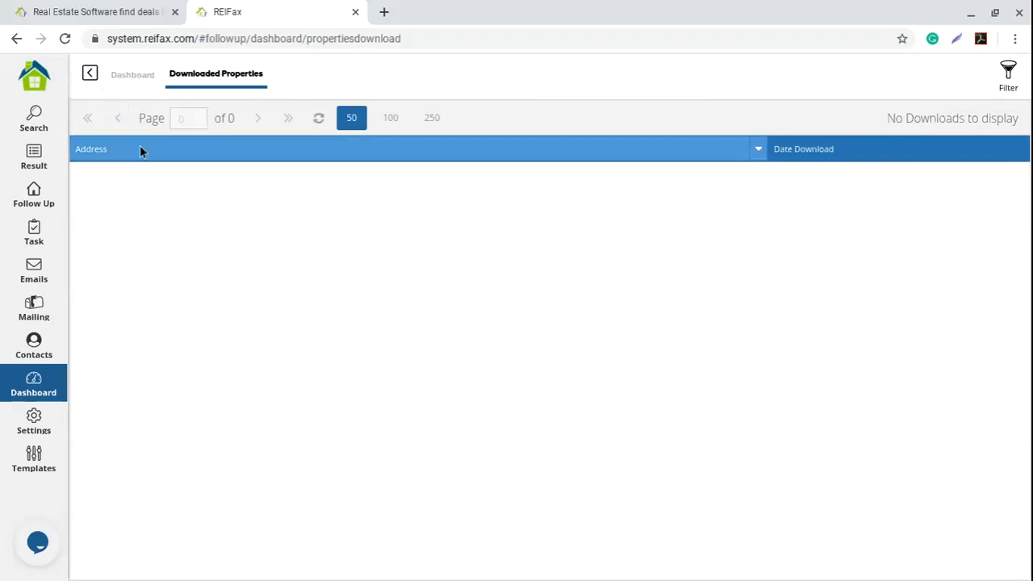
left_click(89, 74)
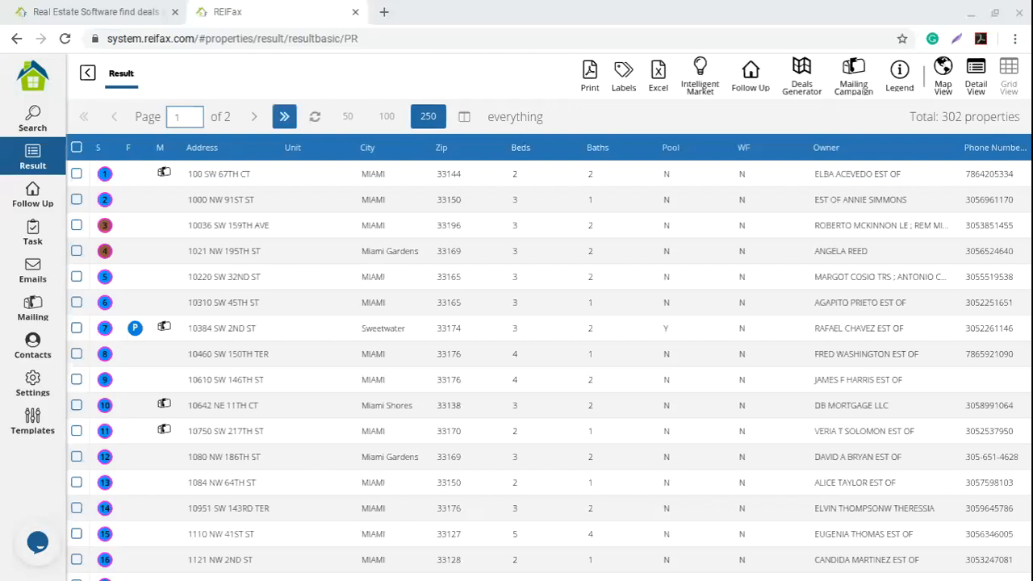
Review the search form's parameters, including the foreclosure setting, and return to the results
left_click(18, 121)
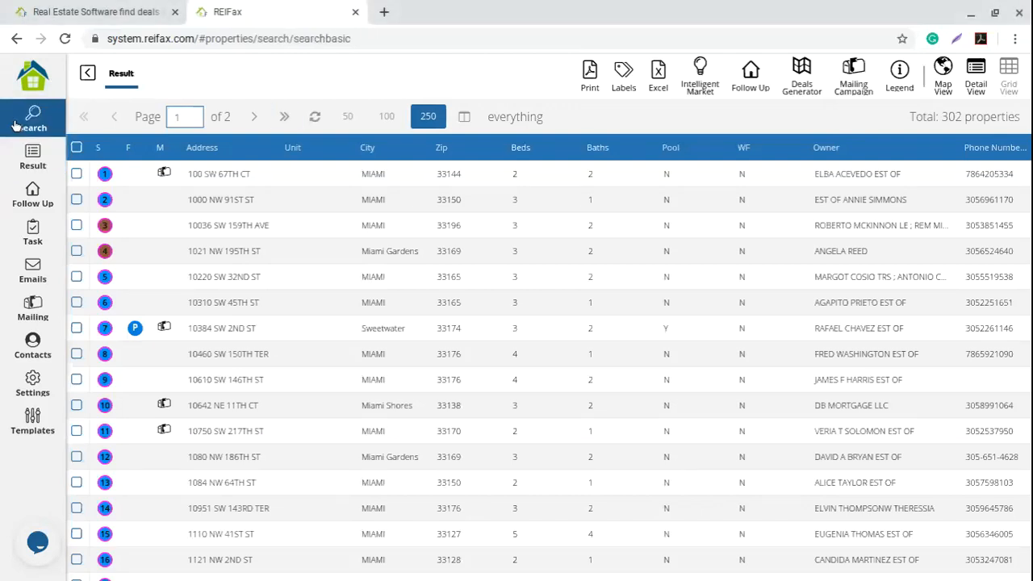
left_click(184, 259)
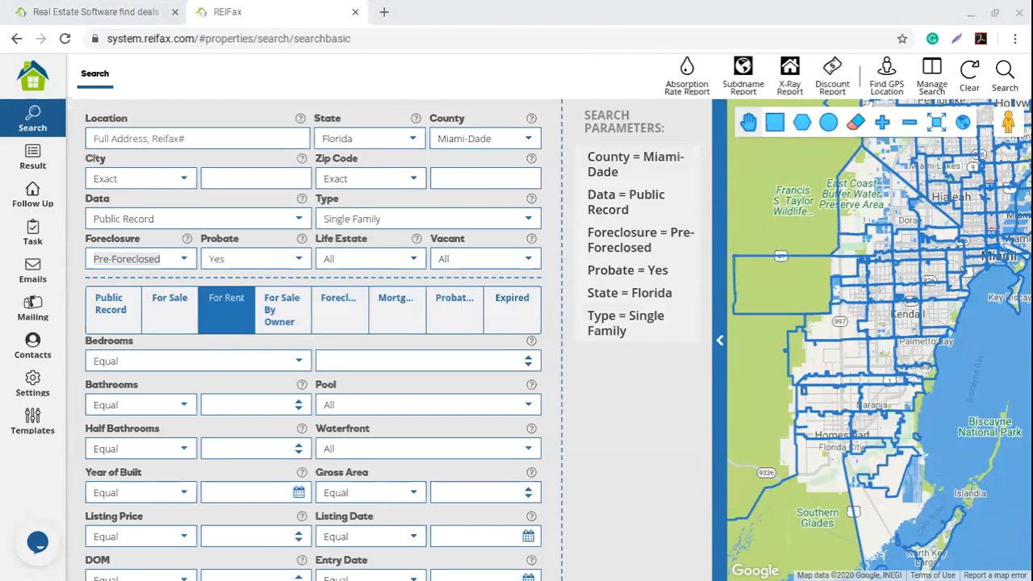
left_click(34, 157)
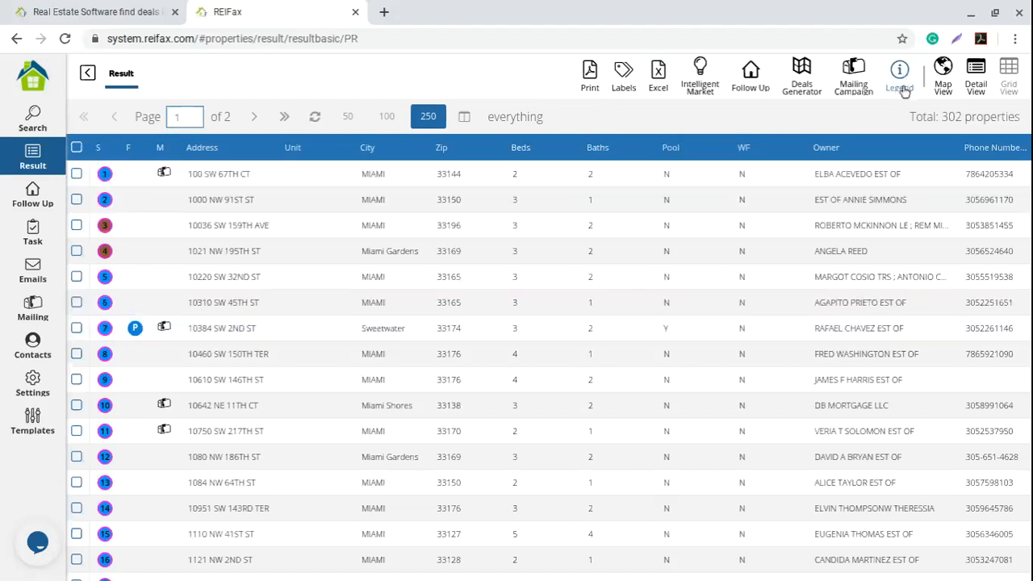
Open the properties legend and examine the colors for Active, For Sale By Owner, By Owner, Closed Sale and Non-Active For Sale
left_click(896, 89)
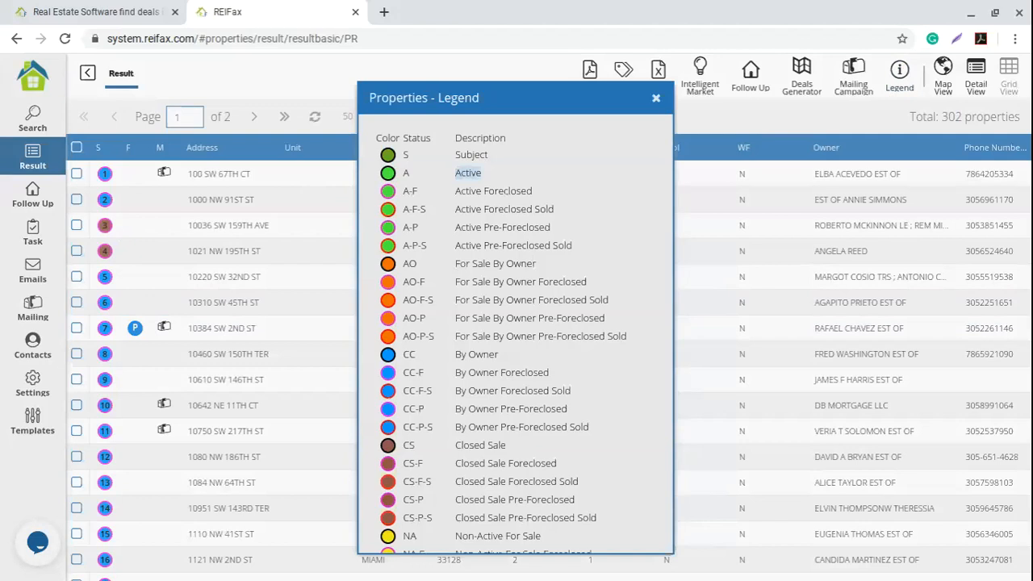
scroll(404, 267, "down", 1)
left_click_drag(539, 217, 450, 213)
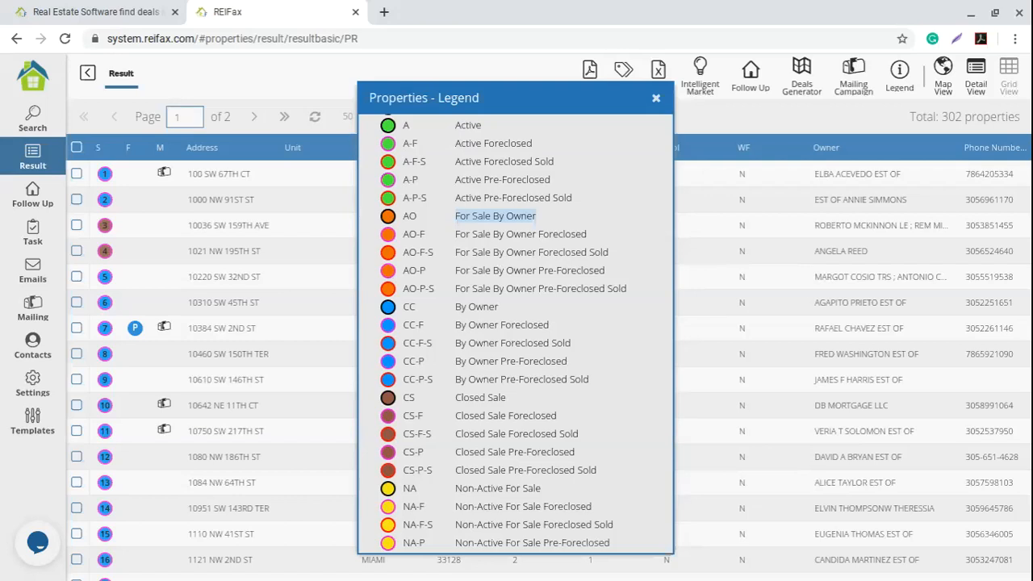
scroll(481, 266, "down", 1)
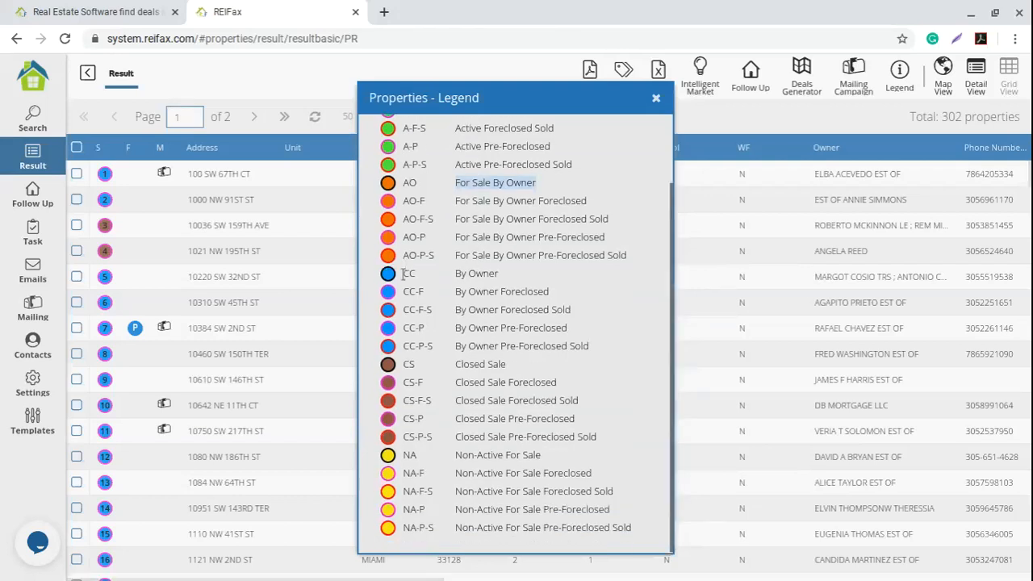
left_click_drag(499, 274, 454, 272)
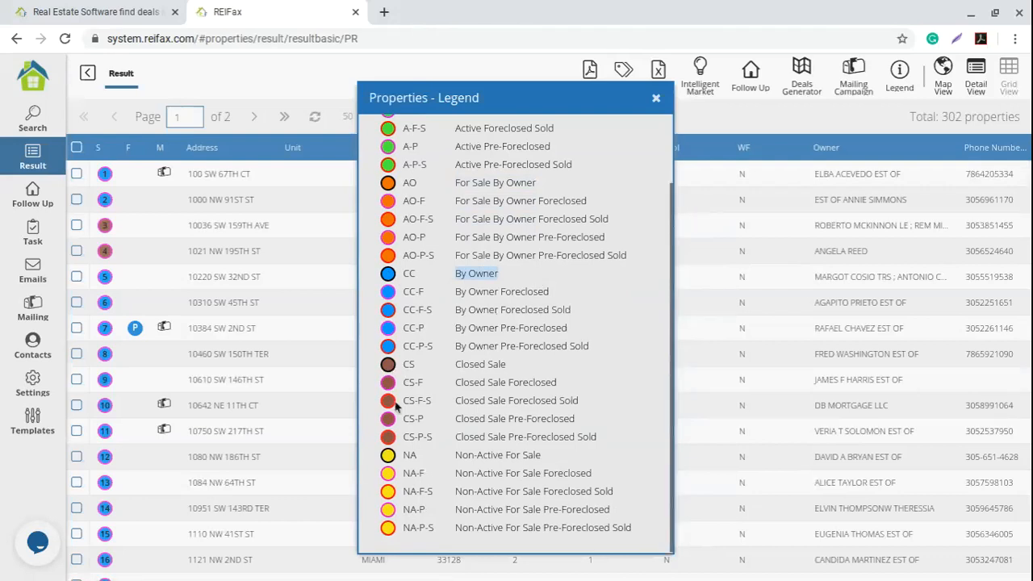
left_click(501, 370)
left_click_drag(500, 367, 453, 364)
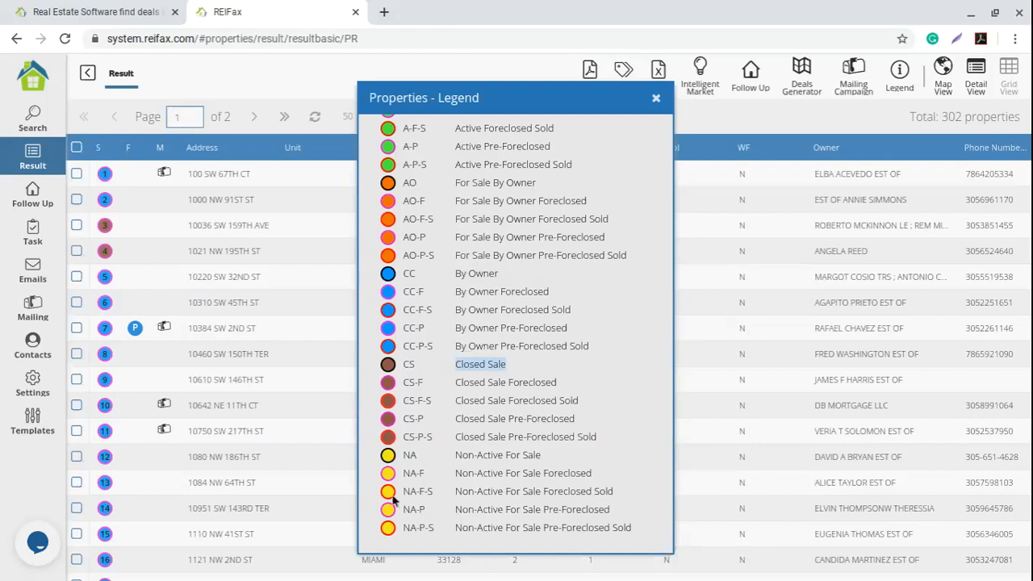
left_click(496, 459)
left_click_drag(547, 459, 457, 458)
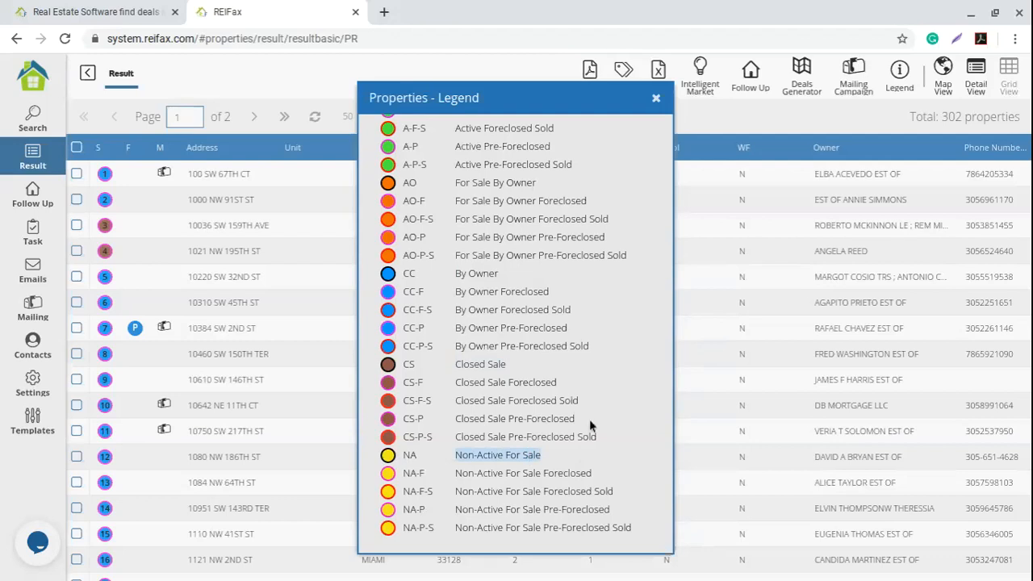
Examine the legend's foreclosed, foreclosed sold, pre-foreclosed and pre-foreclosed sold variants of the Active status, and close the legend
scroll(428, 376, "up", 2)
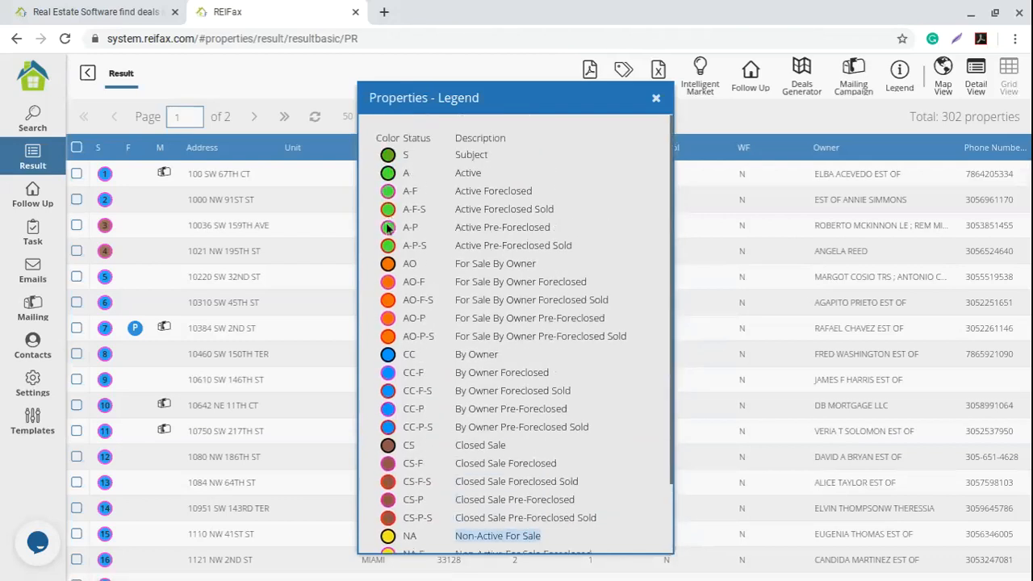
left_click(522, 277)
left_click_drag(485, 191, 564, 209)
left_click(487, 208)
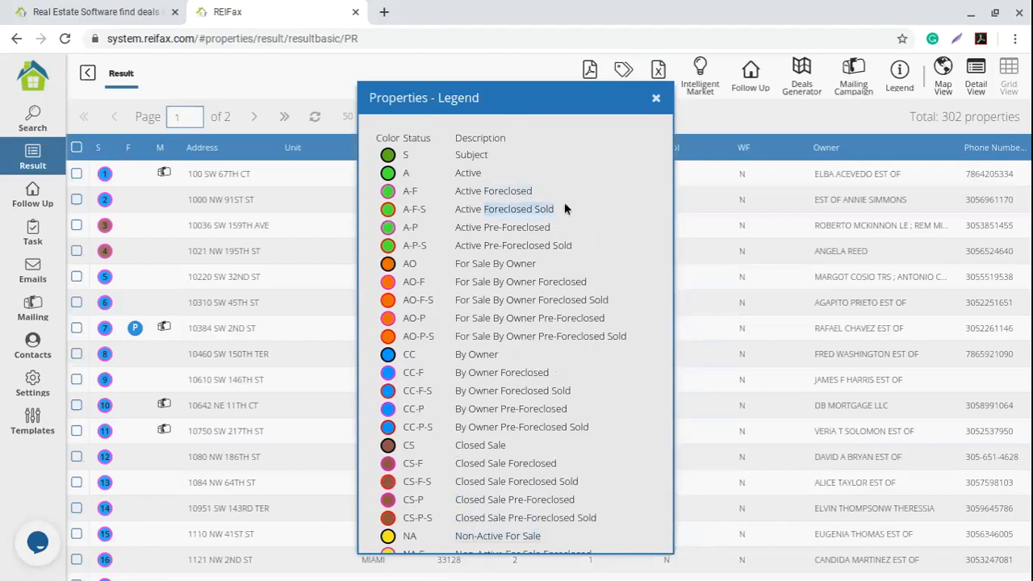
left_click_drag(485, 228, 550, 229)
left_click(504, 247)
left_click_drag(483, 246, 569, 246)
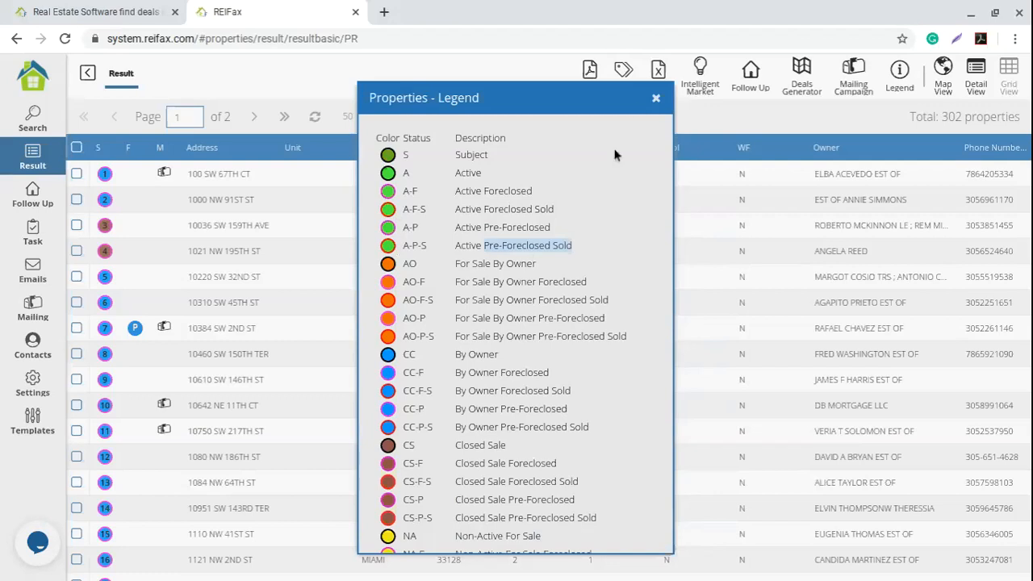
left_click(655, 100)
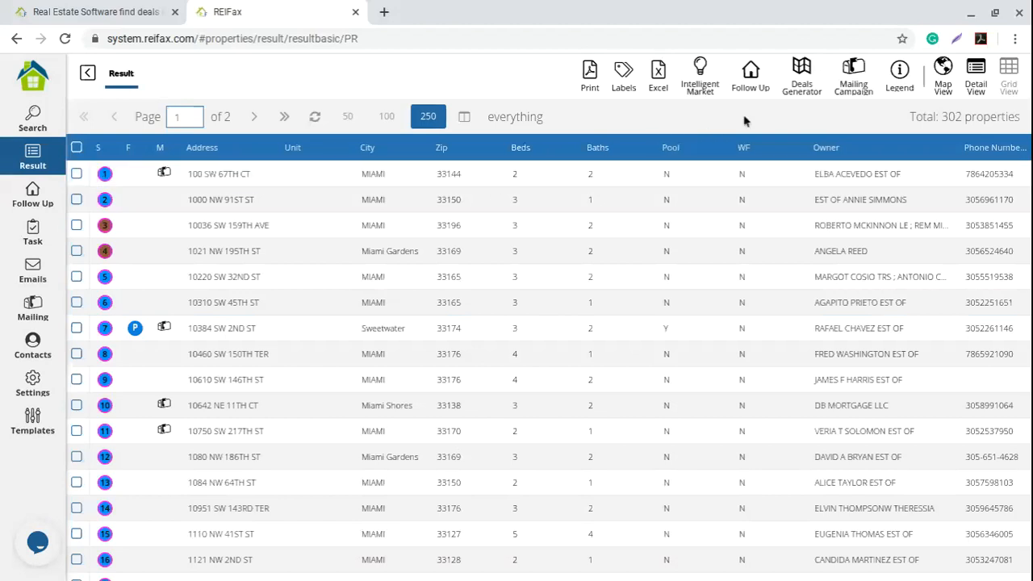
Look through the results grid to compare the status colors of the listed properties, and return to the first rows
scroll(320, 270, "down", 3)
scroll(108, 414, "down", 12)
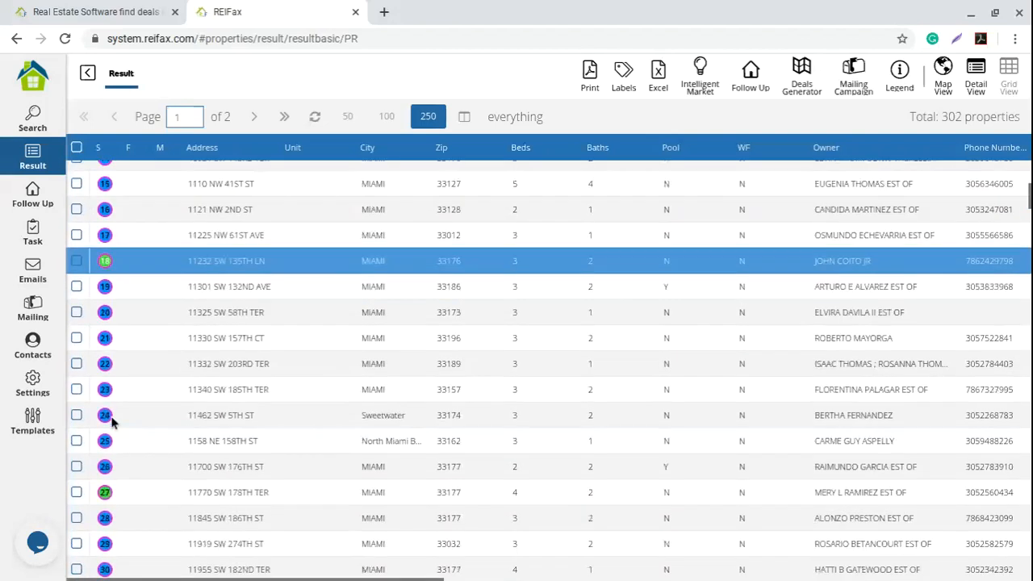
scroll(112, 421, "down", 5)
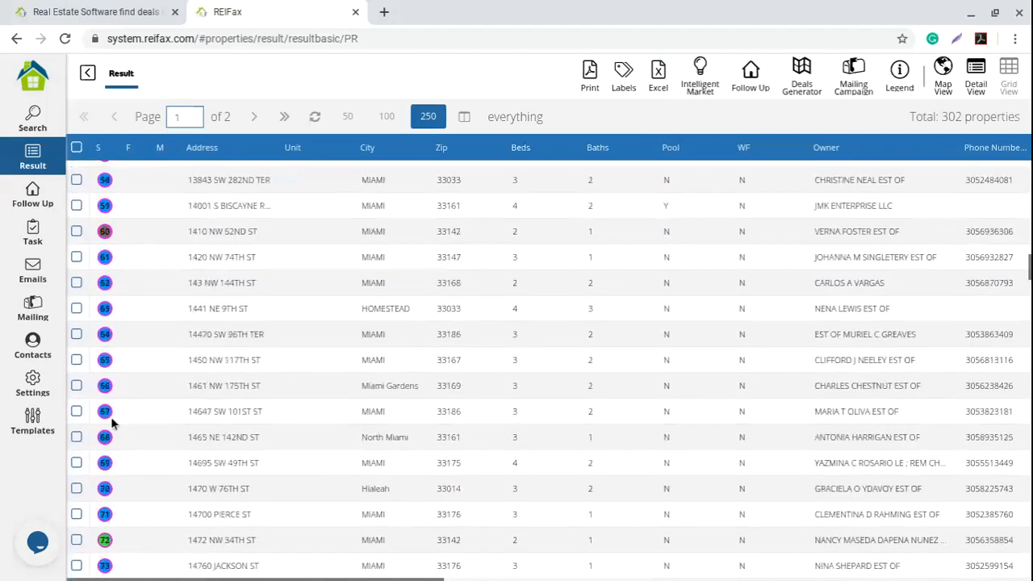
scroll(110, 418, "up", 20)
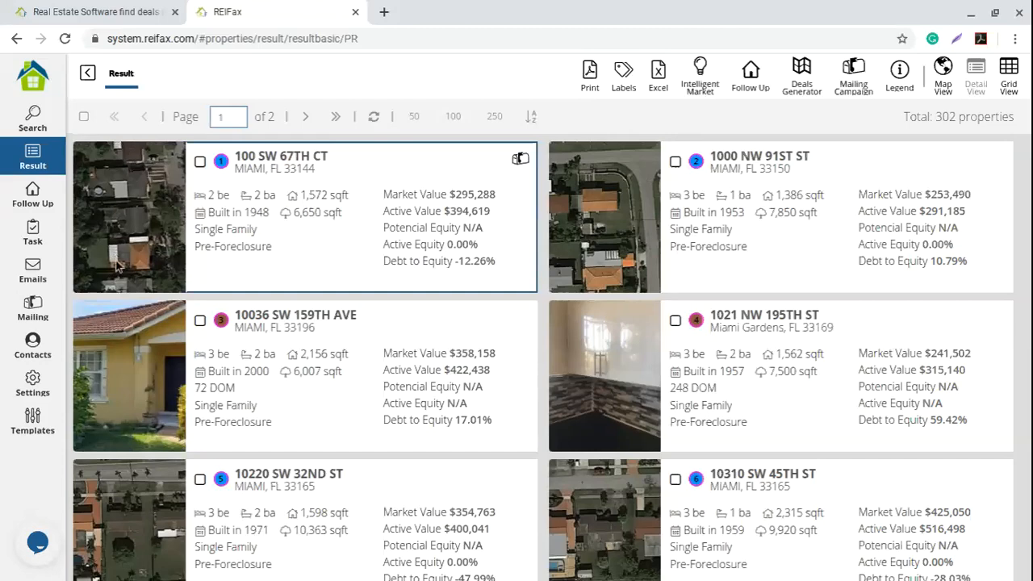
Display the results in Detail View and examine the photos, features, values and equity on the property cards
scroll(113, 262, "down", 4)
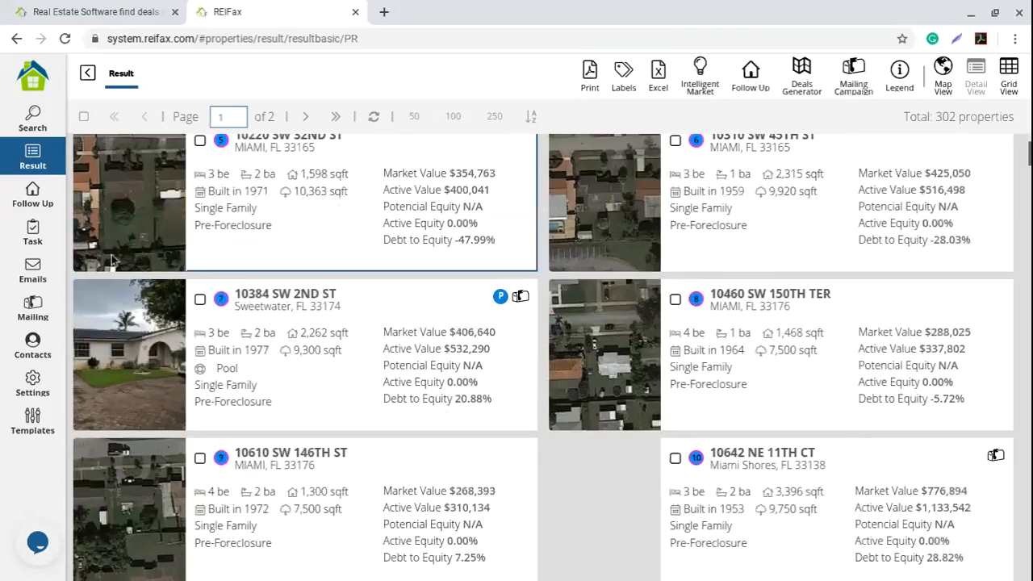
scroll(113, 260, "down", 1)
scroll(113, 258, "down", 1)
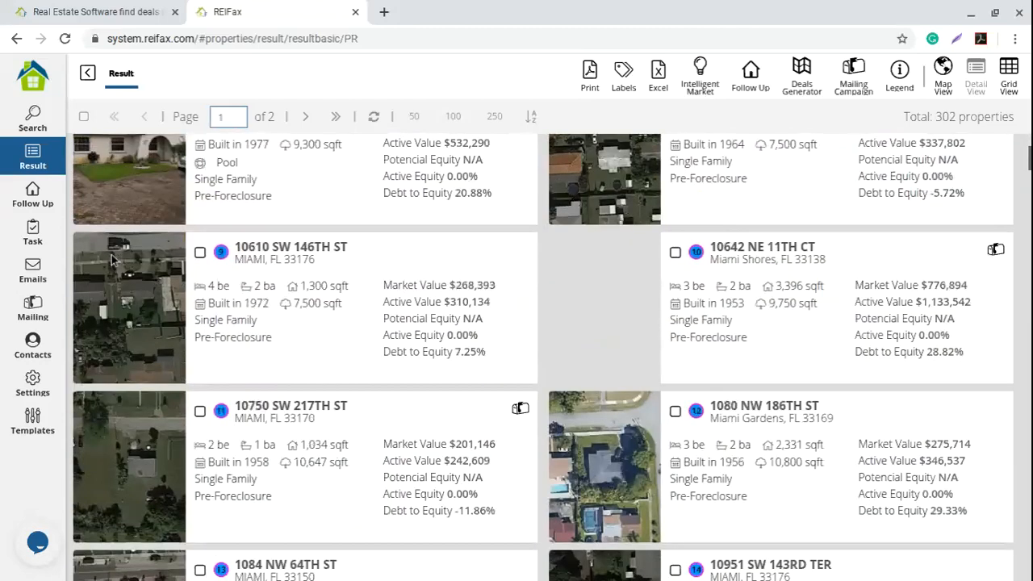
scroll(113, 258, "down", 3)
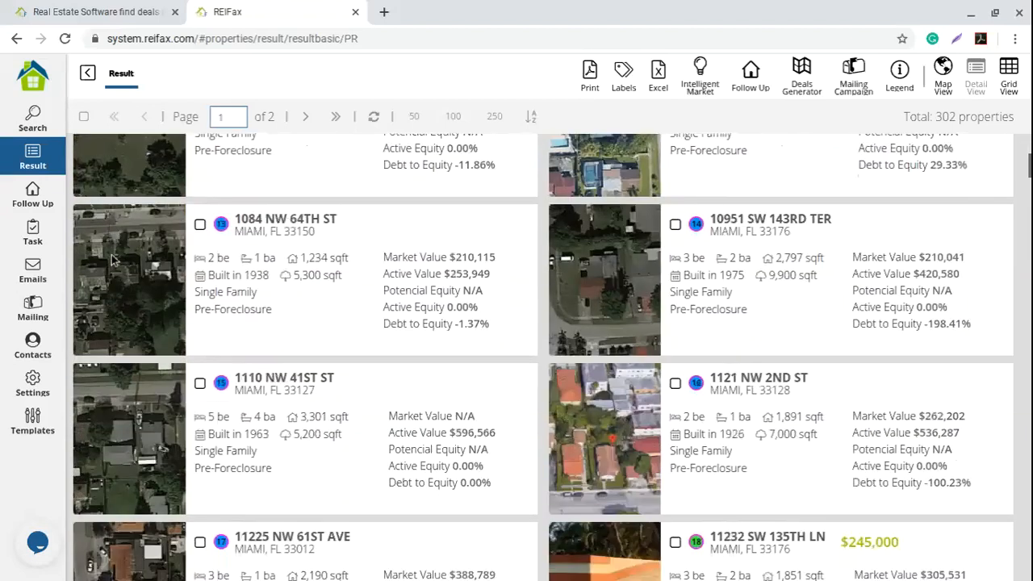
scroll(113, 258, "down", 2)
scroll(113, 259, "down", 1)
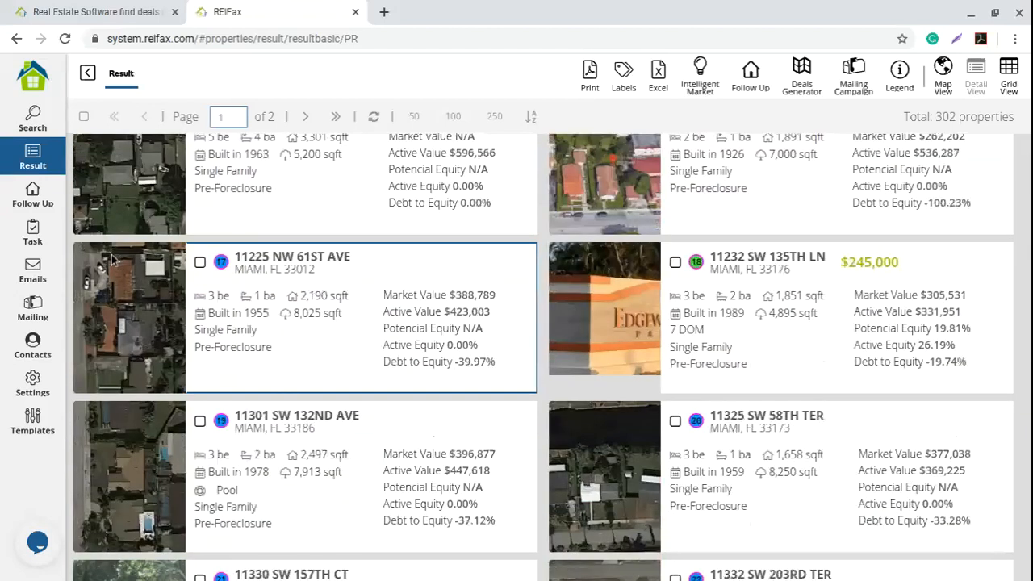
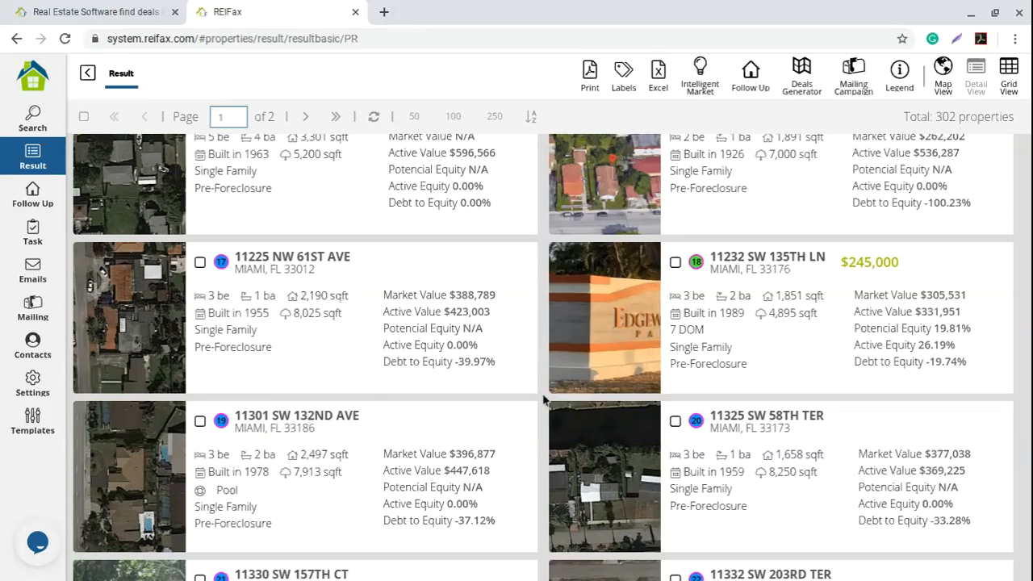
scroll(539, 402, "up", 1)
scroll(539, 401, "up", 2)
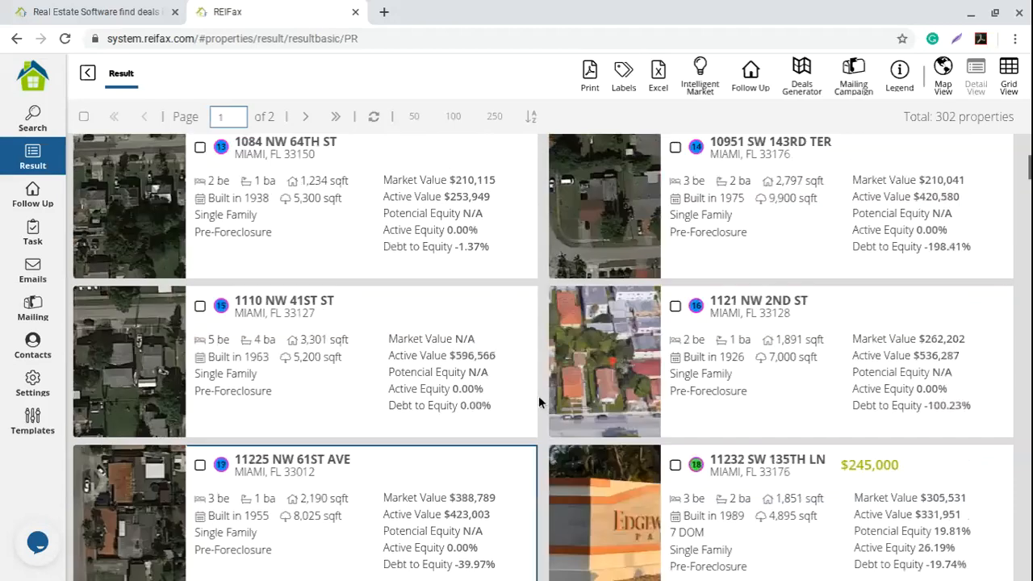
scroll(538, 396, "up", 10)
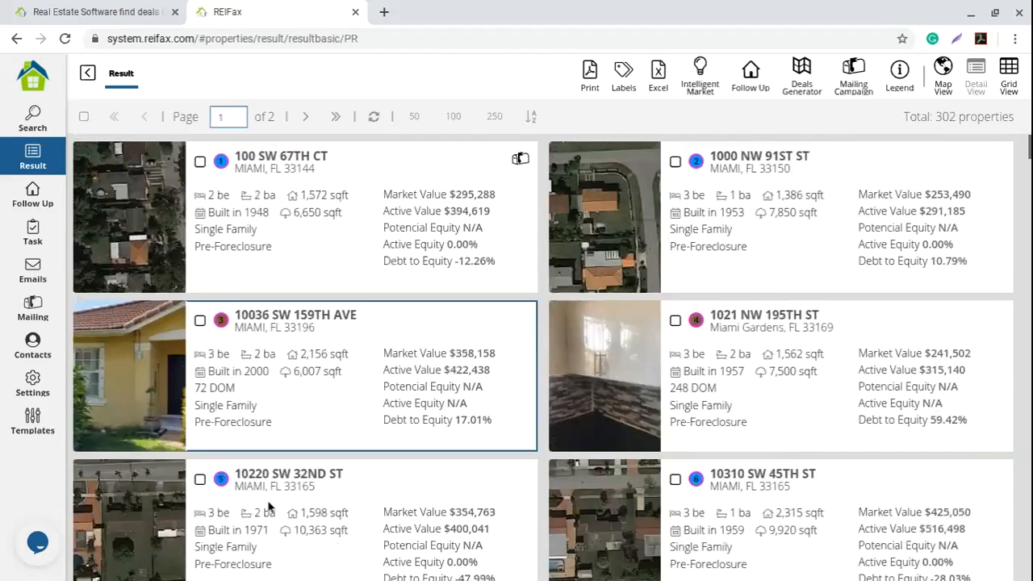
Select properties 1, 3, 4 and 5 individually in Detail View
left_click(201, 162)
left_click(199, 321)
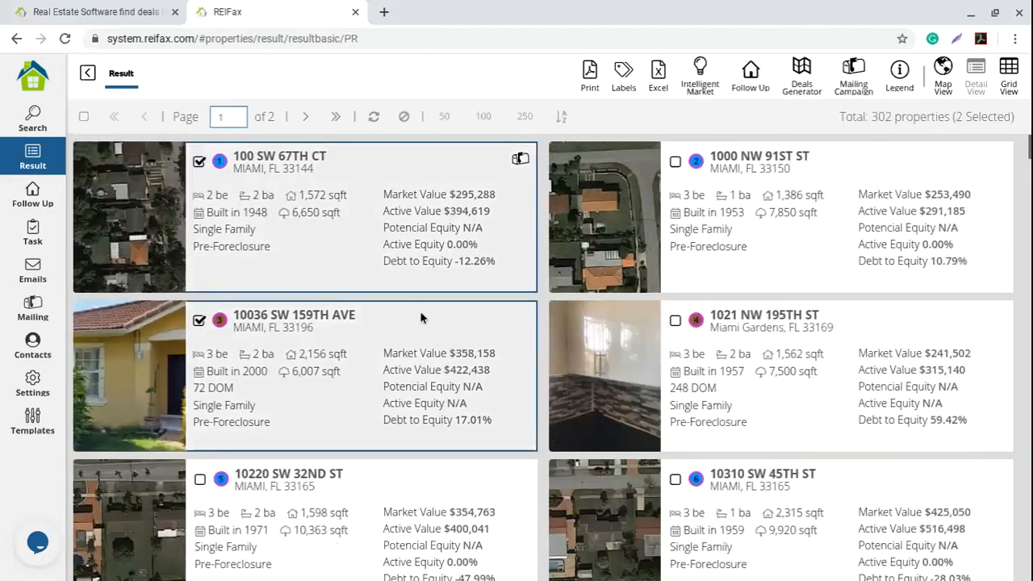
left_click(676, 322)
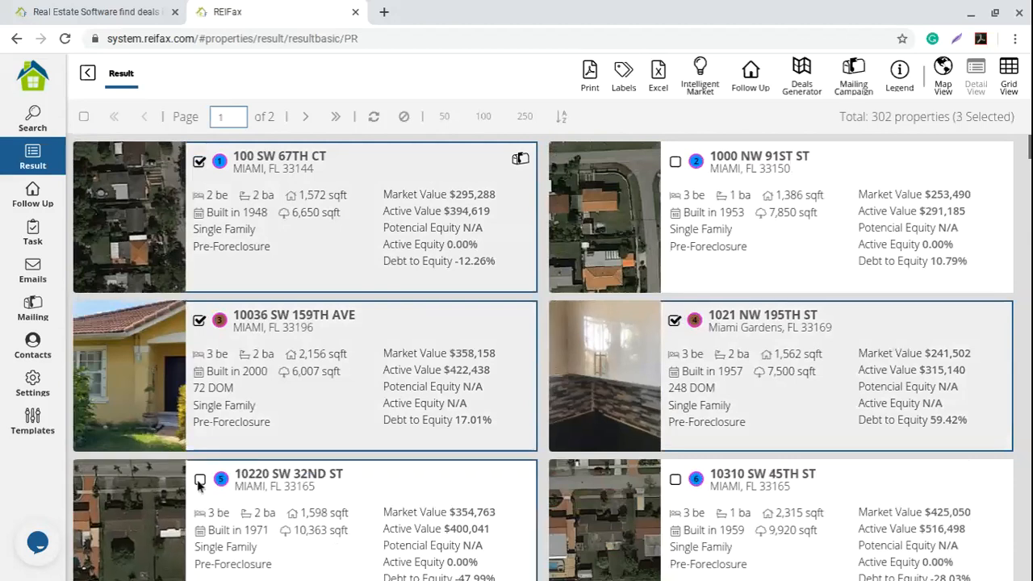
scroll(200, 482, "down", 1)
left_click(201, 456)
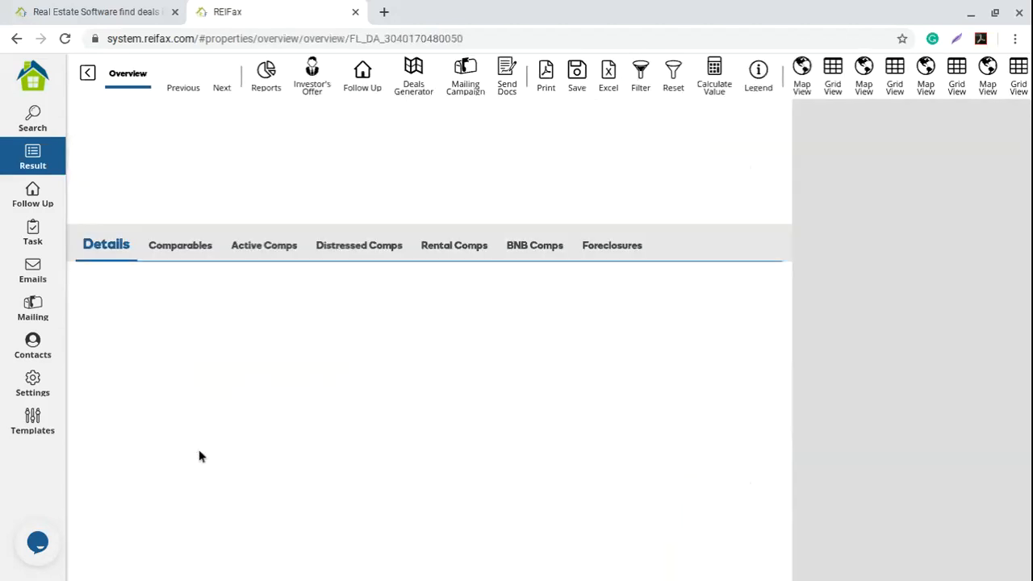
left_click(88, 81)
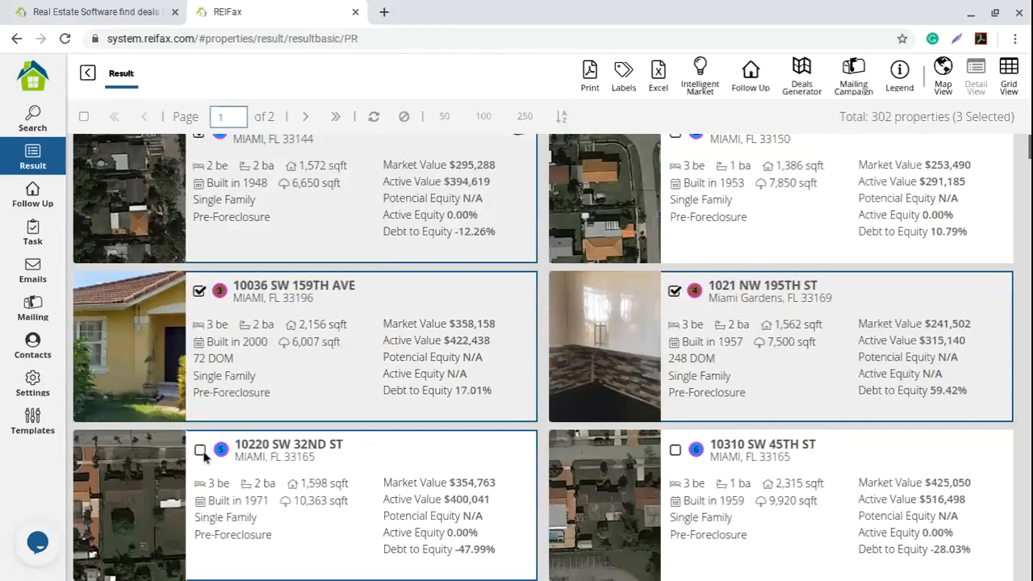
left_click(201, 452)
scroll(552, 427, "up", 1)
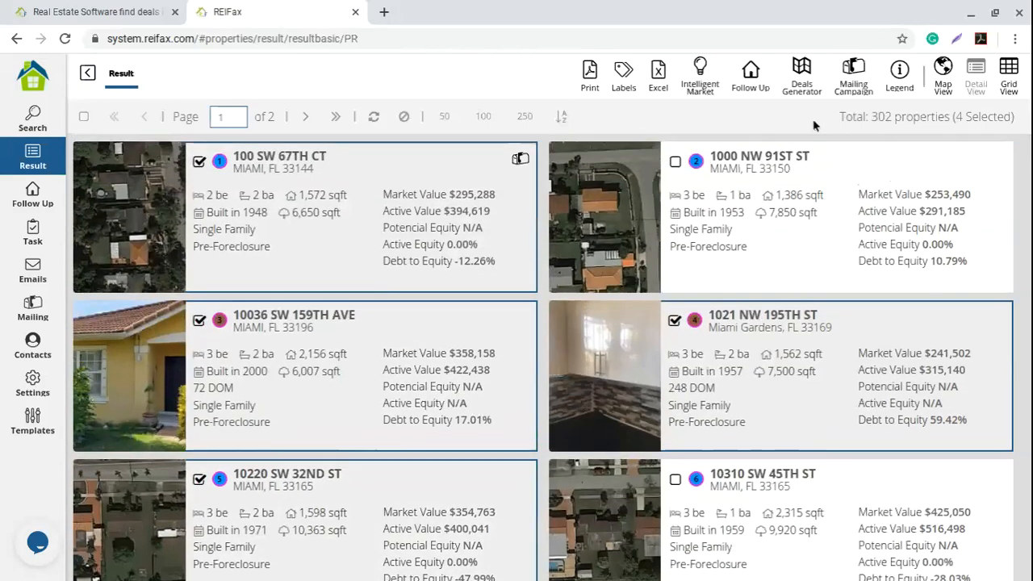
Display the results in Map View and examine the property markers around northern Miami-Dade up close
left_click(944, 75)
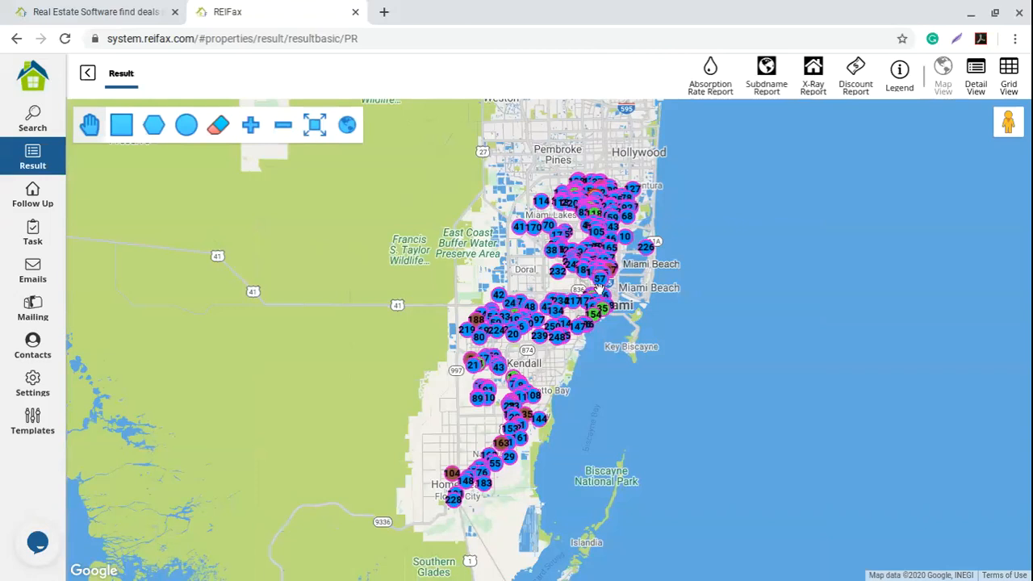
scroll(600, 289, "up", 1)
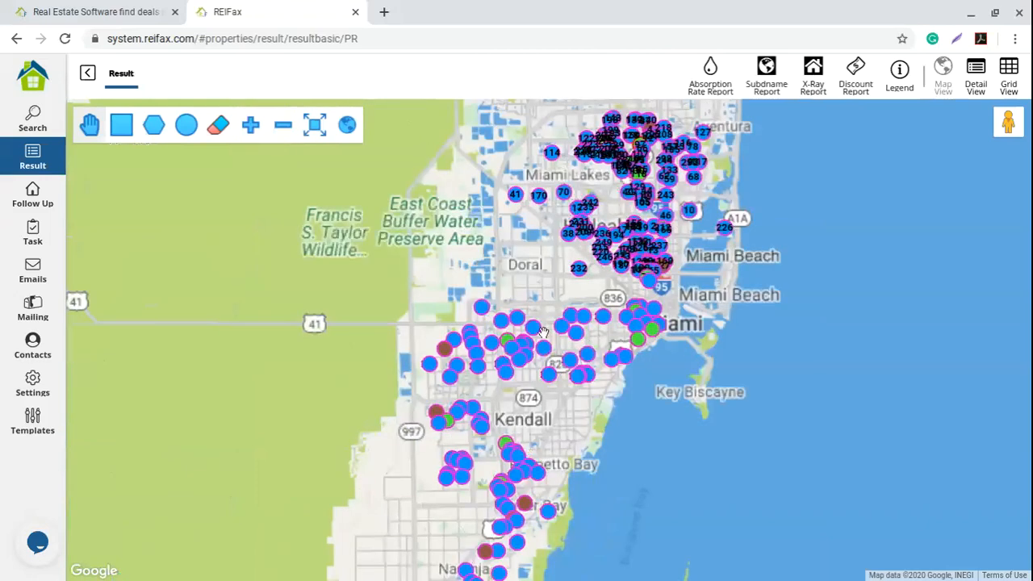
scroll(546, 278, "up", 1)
left_click_drag(545, 261, 503, 386)
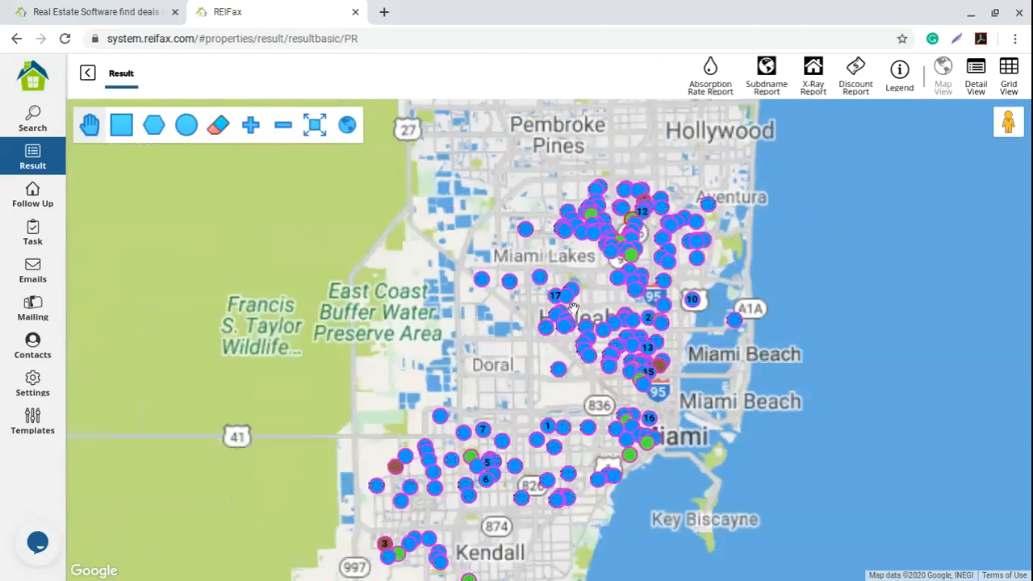
Outline the area from Hialeah to Miami Shores with a polygon on the map to filter the properties, and display them in Grid View
scroll(571, 310, "up", 1)
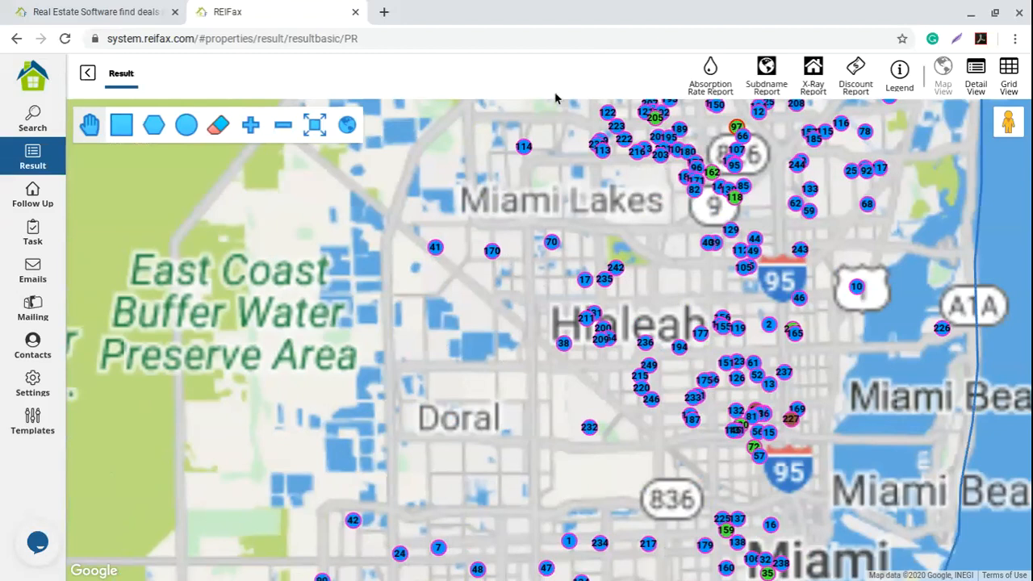
left_click_drag(679, 369, 622, 331)
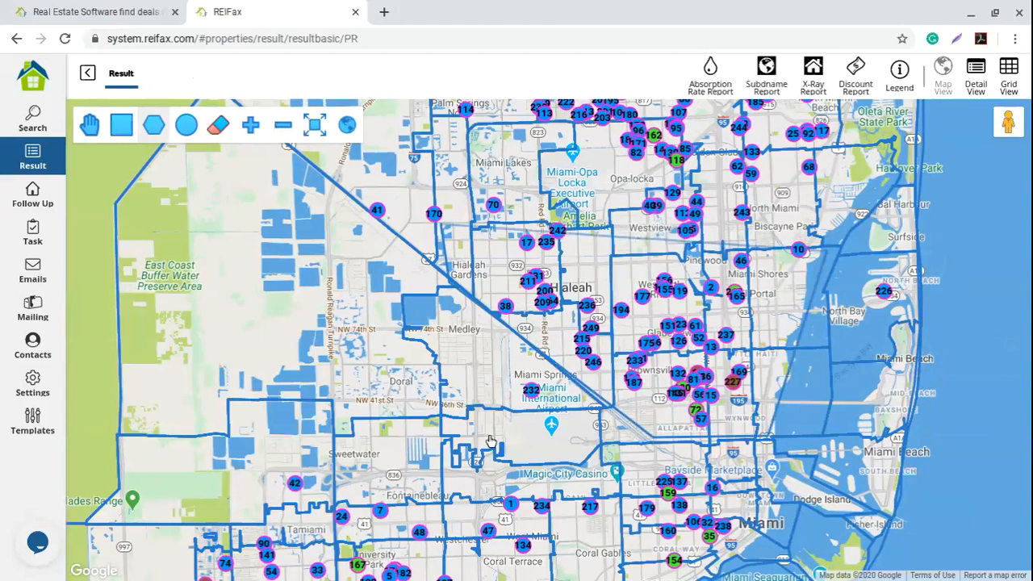
left_click(491, 442)
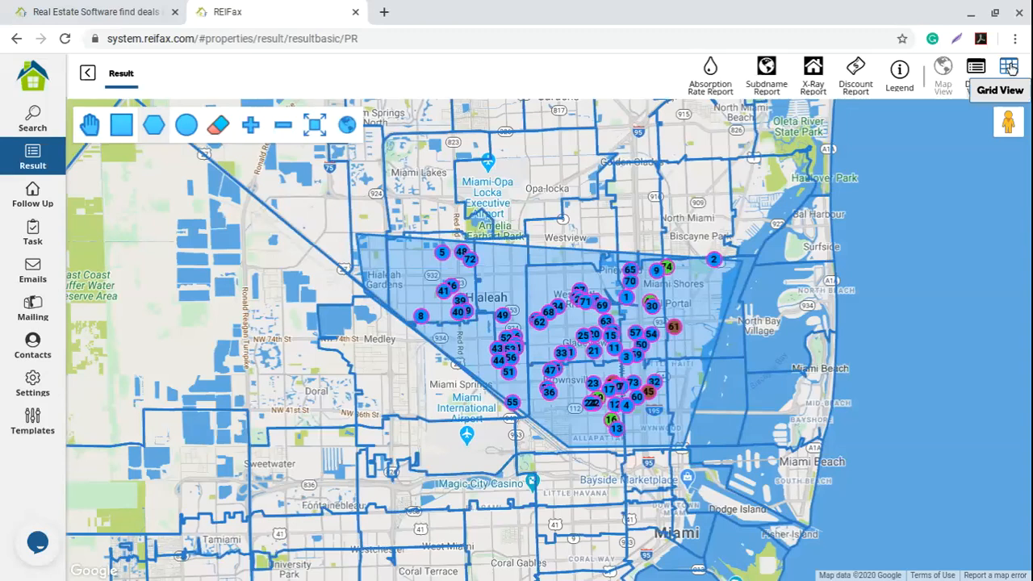
left_click(1009, 68)
left_click_drag(949, 117, 1027, 125)
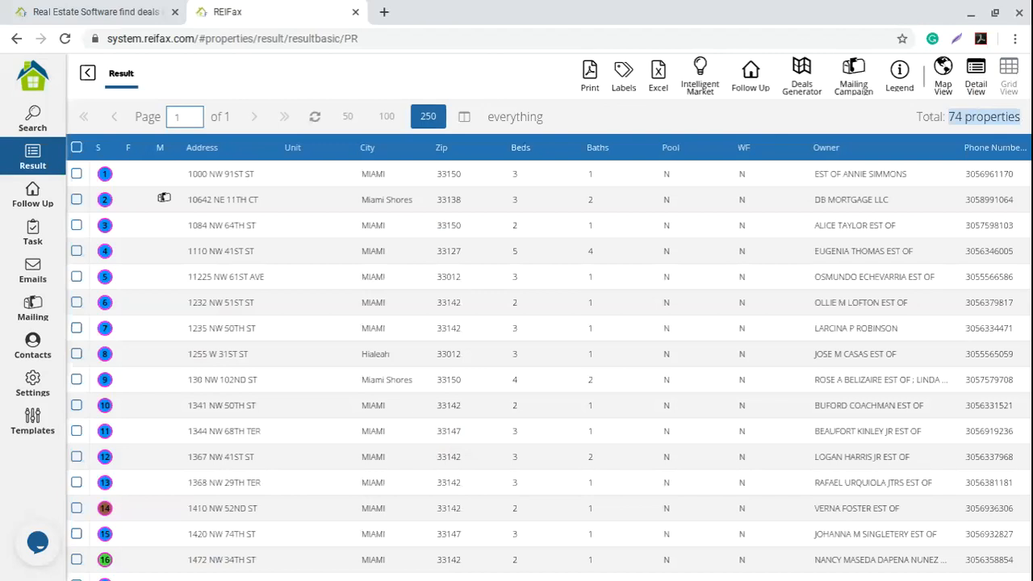
Look through the filtered grid for properties with follow-up markers, and return to the first rows
left_click(280, 199)
scroll(289, 369, "down", 5)
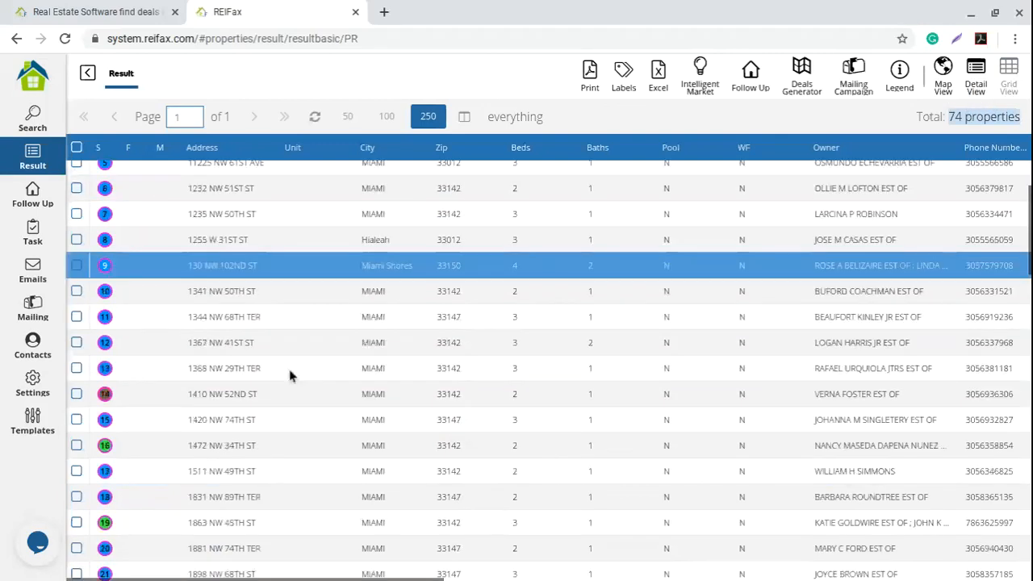
scroll(289, 369, "up", 5)
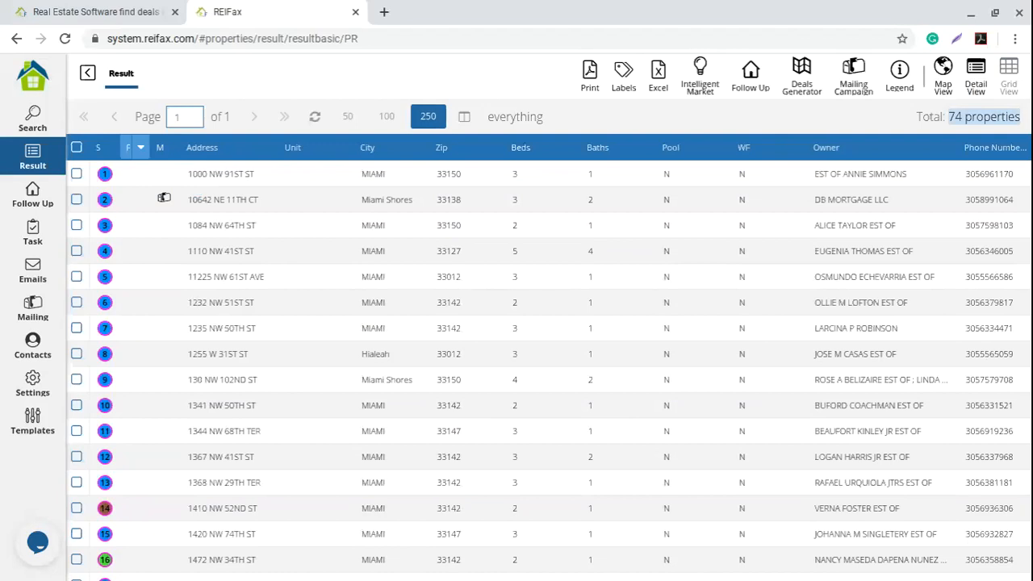
scroll(135, 282, "down", 4)
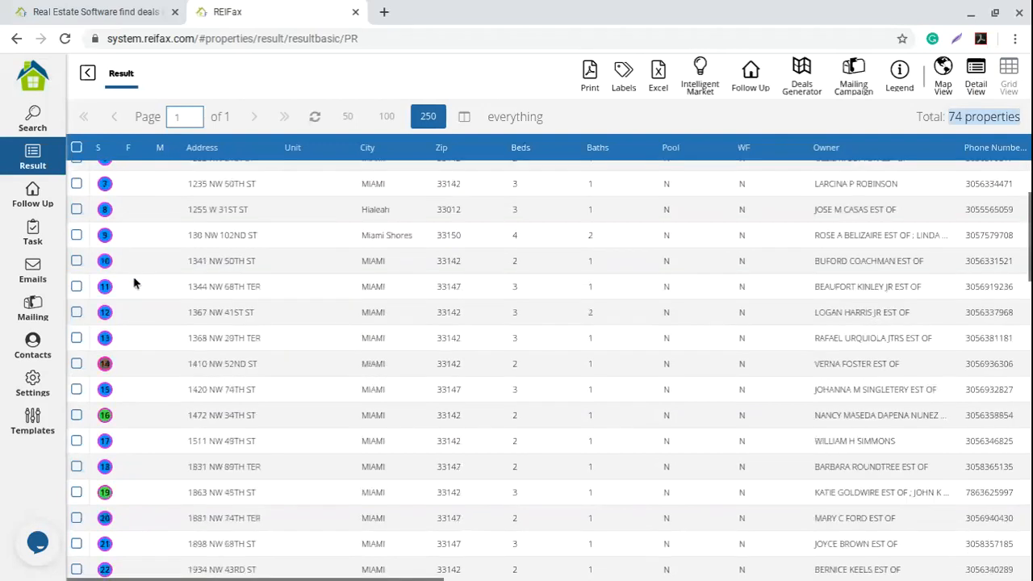
scroll(135, 283, "down", 20)
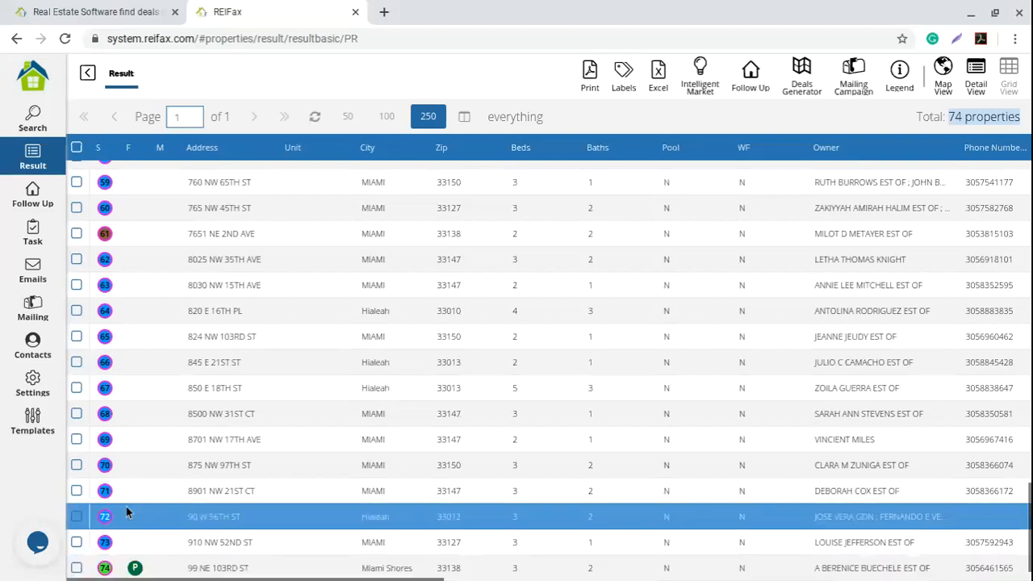
scroll(126, 506, "up", 5)
scroll(126, 511, "up", 10)
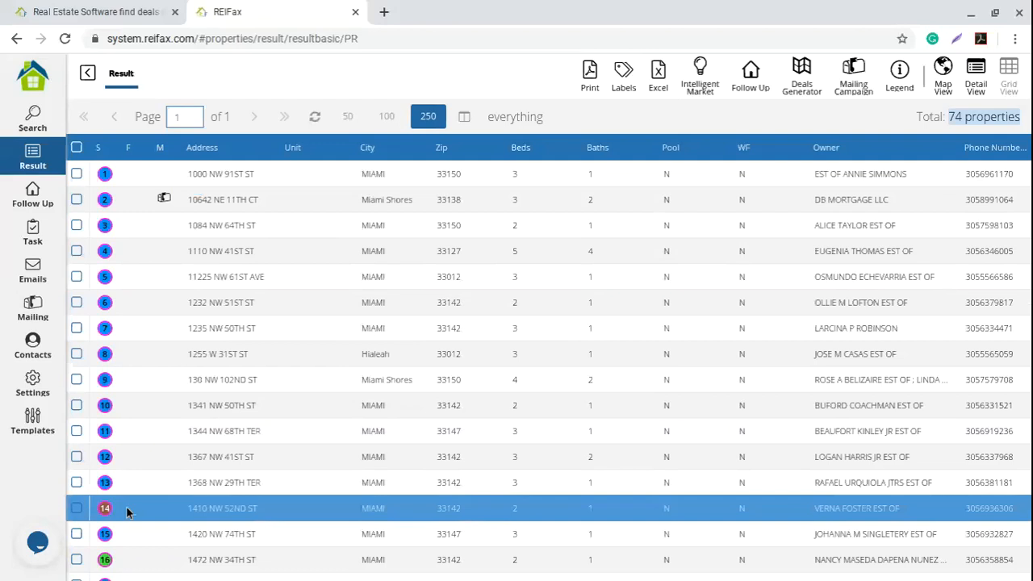
Select properties 5, 6 and 7 and add them to Follow Up with the Buying type
left_click(76, 277)
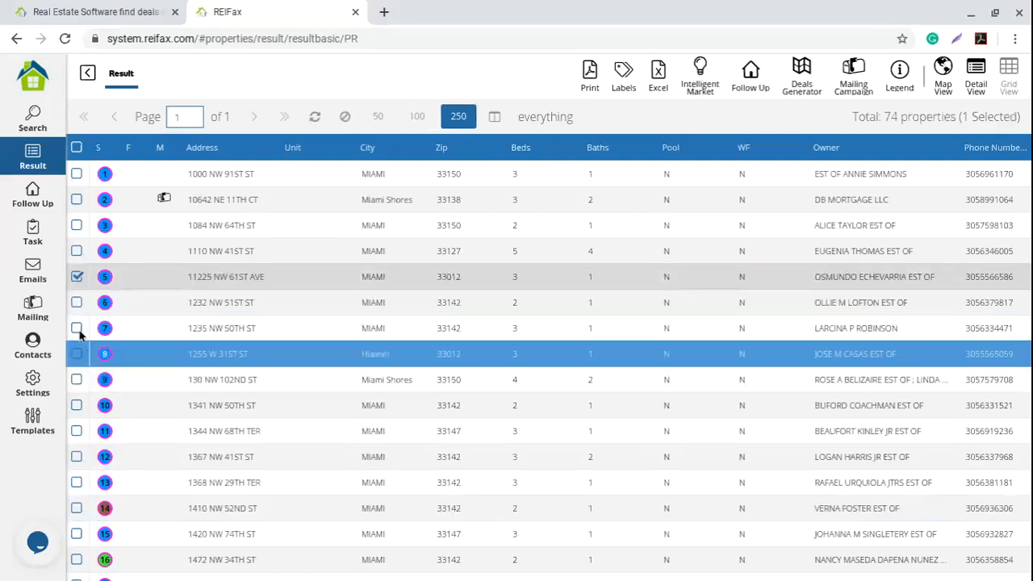
left_click(77, 302)
left_click(77, 328)
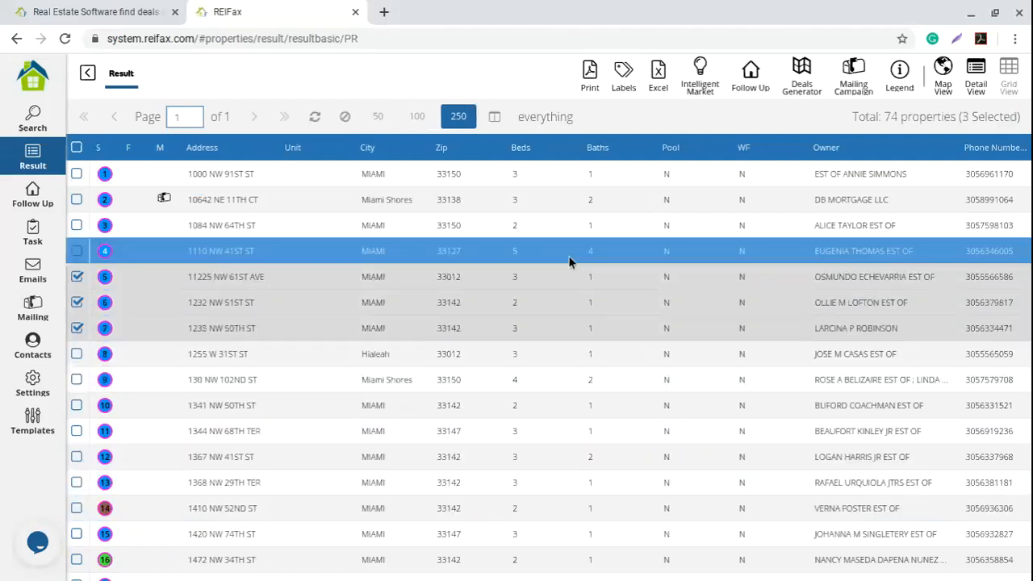
left_click(750, 77)
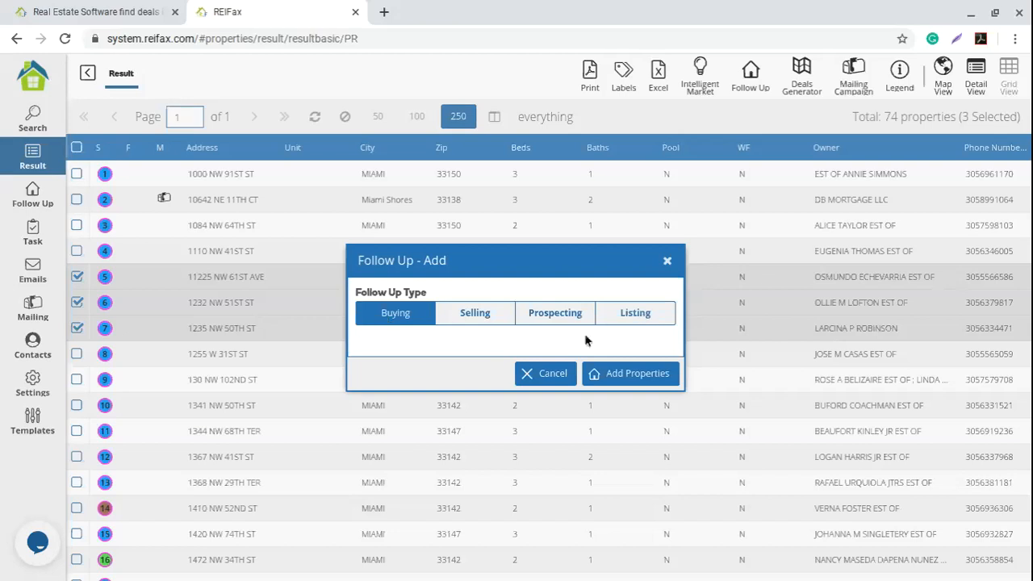
left_click(640, 376)
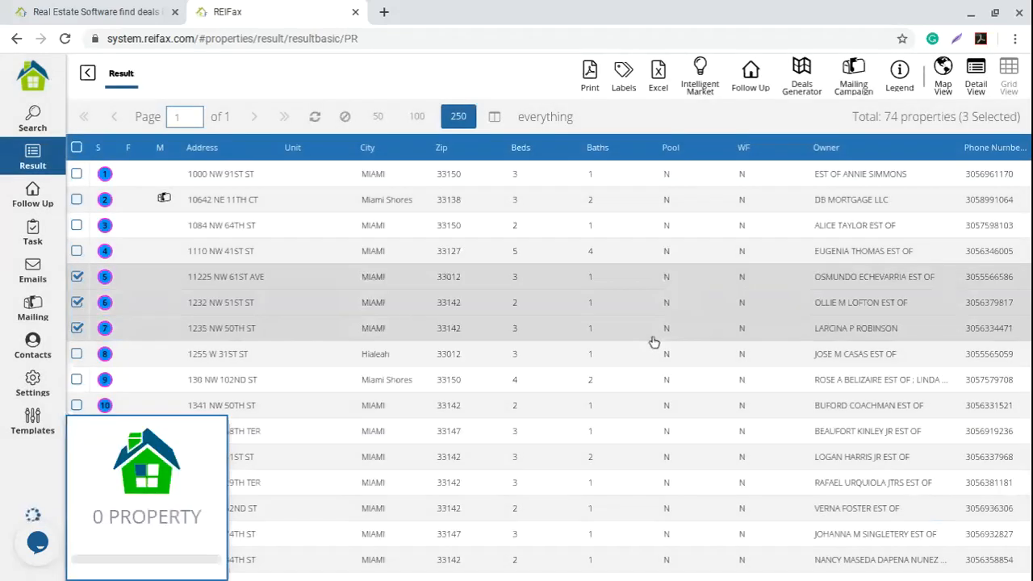
left_click(653, 347)
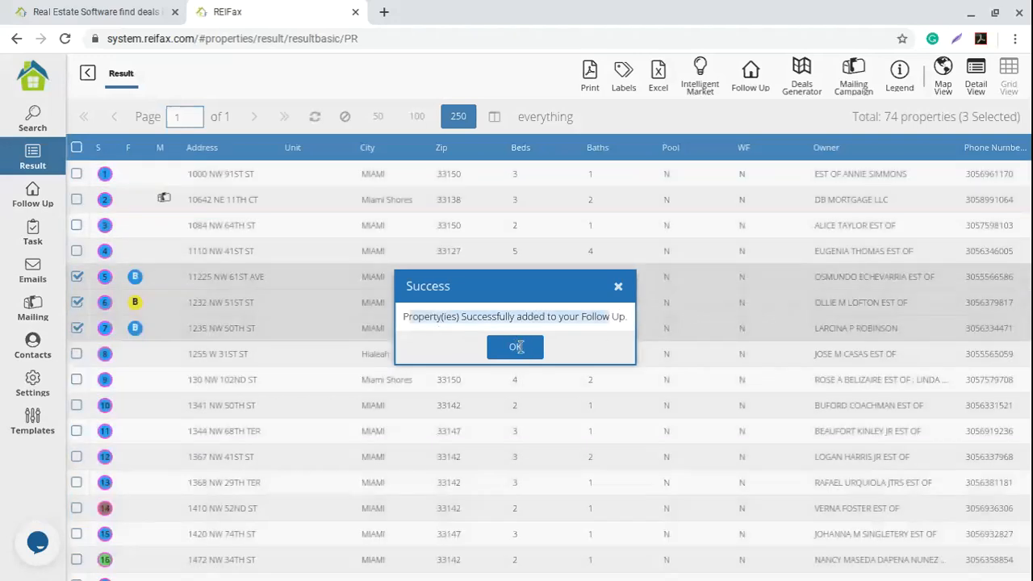
left_click(517, 347)
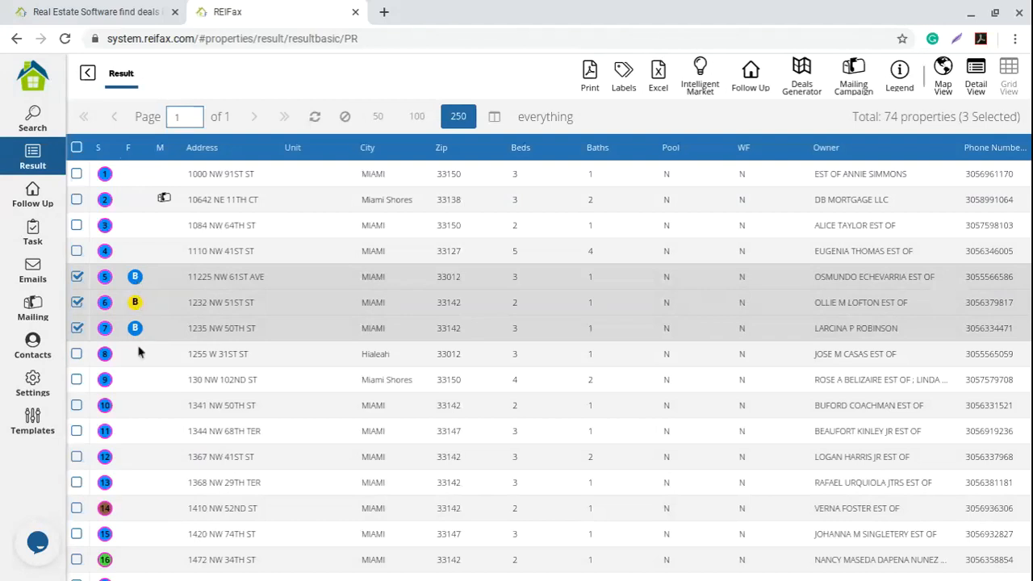
left_click(137, 389)
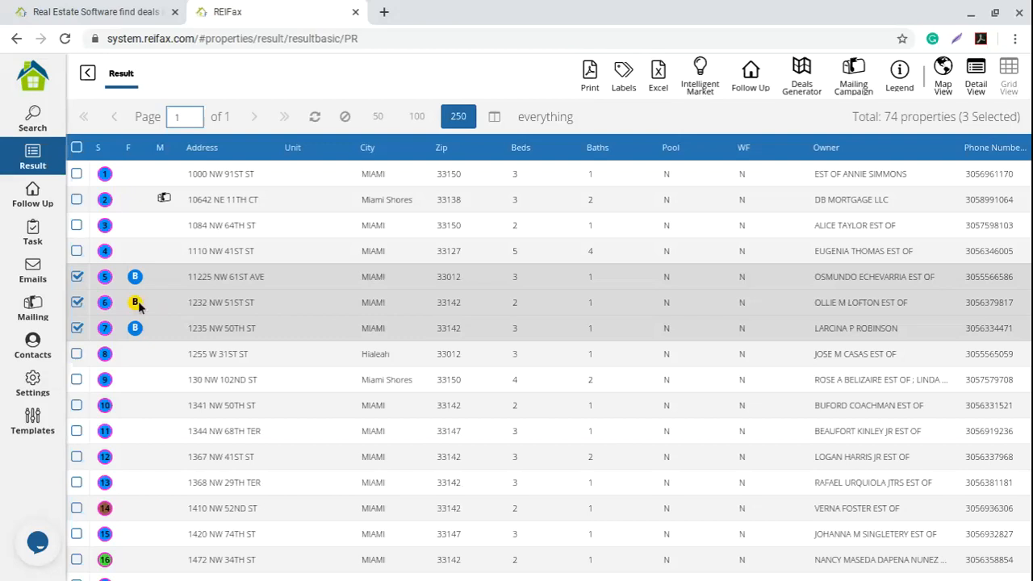
Check the Non-active buying symbol in the legend of the Follow Up list, and return to the results
left_click(33, 196)
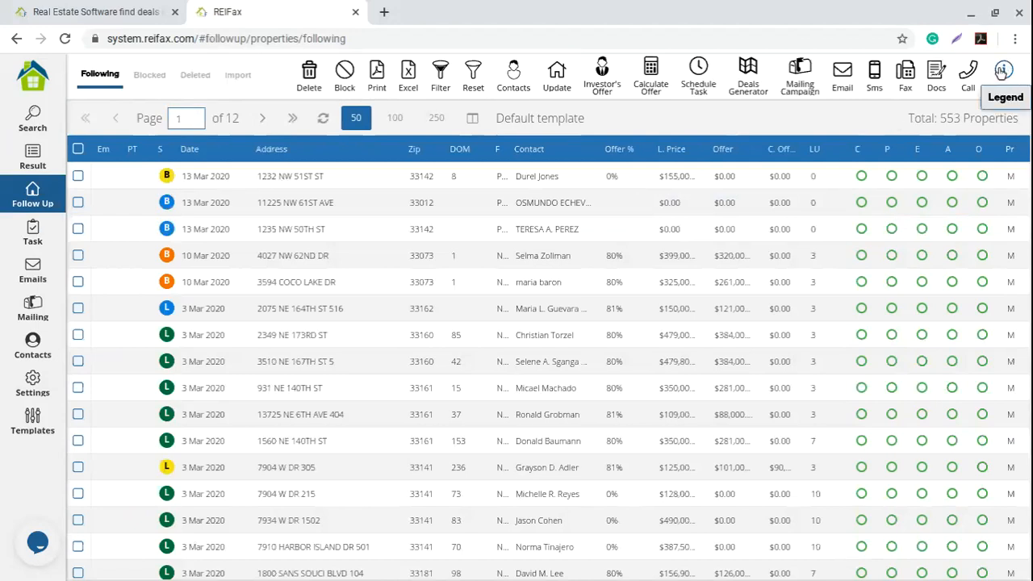
left_click(1001, 71)
left_click_drag(430, 359, 541, 367)
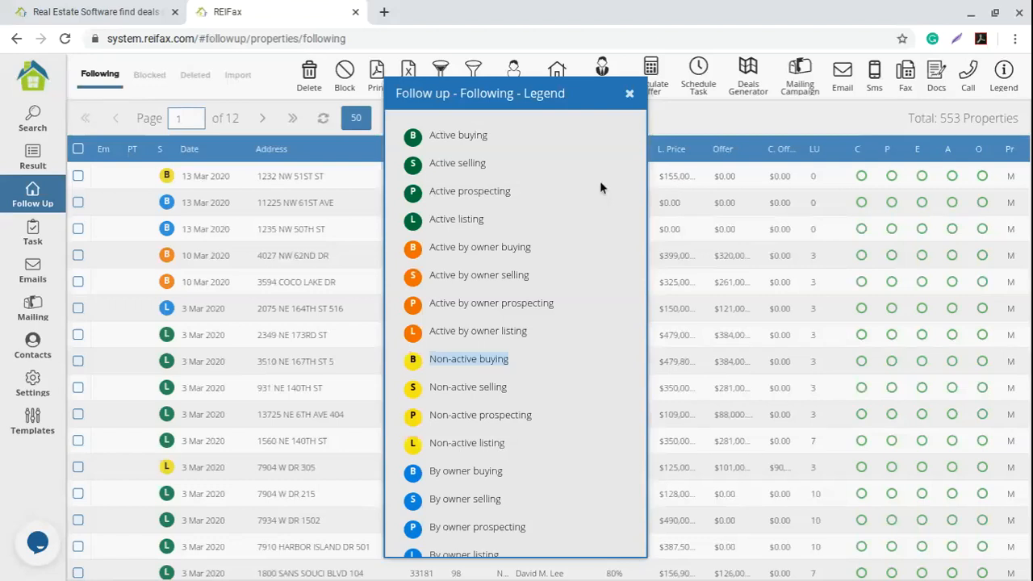
left_click(624, 94)
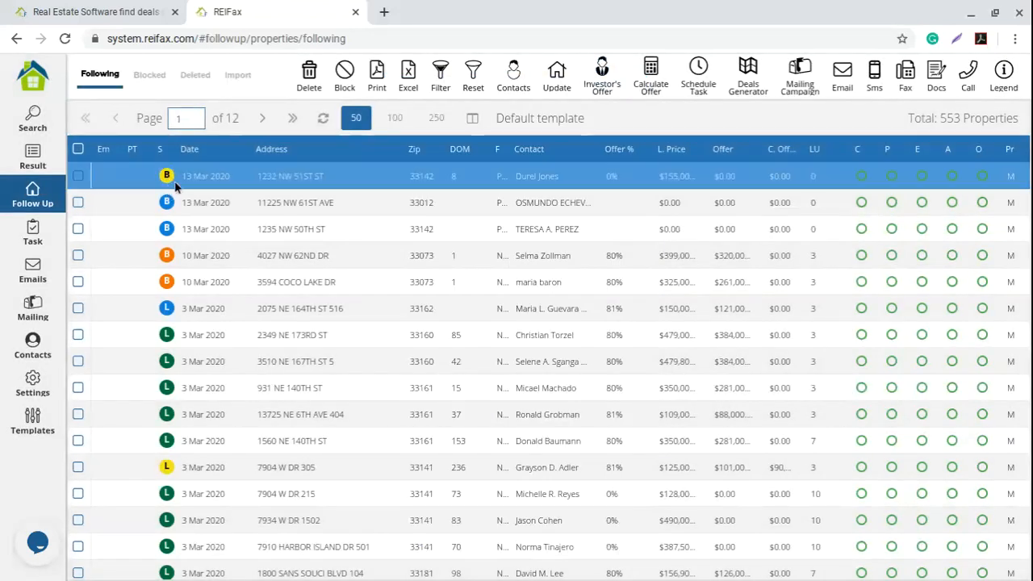
left_click(32, 158)
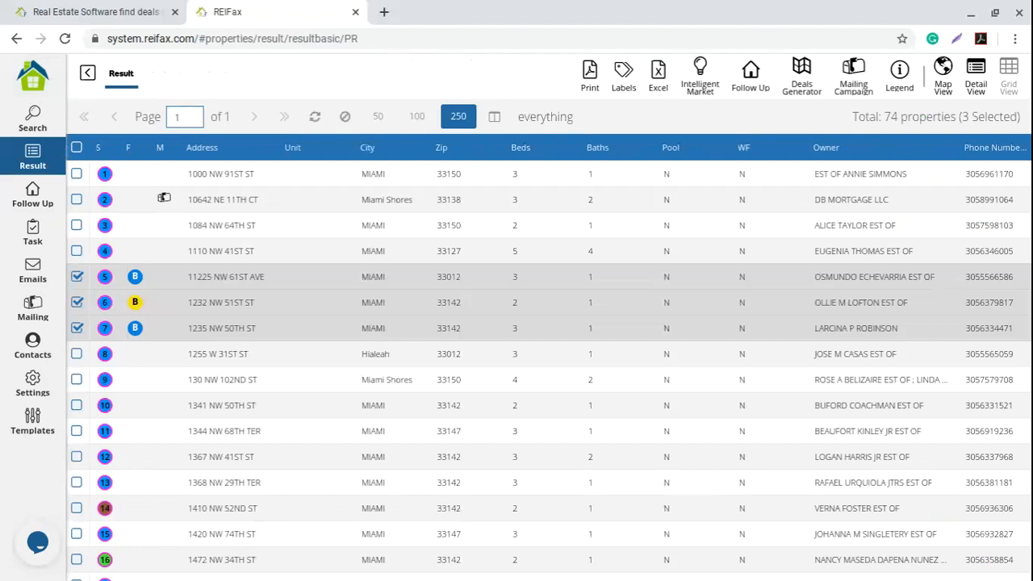
Examine the mailing campaign column and the marker on property 2 in the results grid
left_click(187, 249)
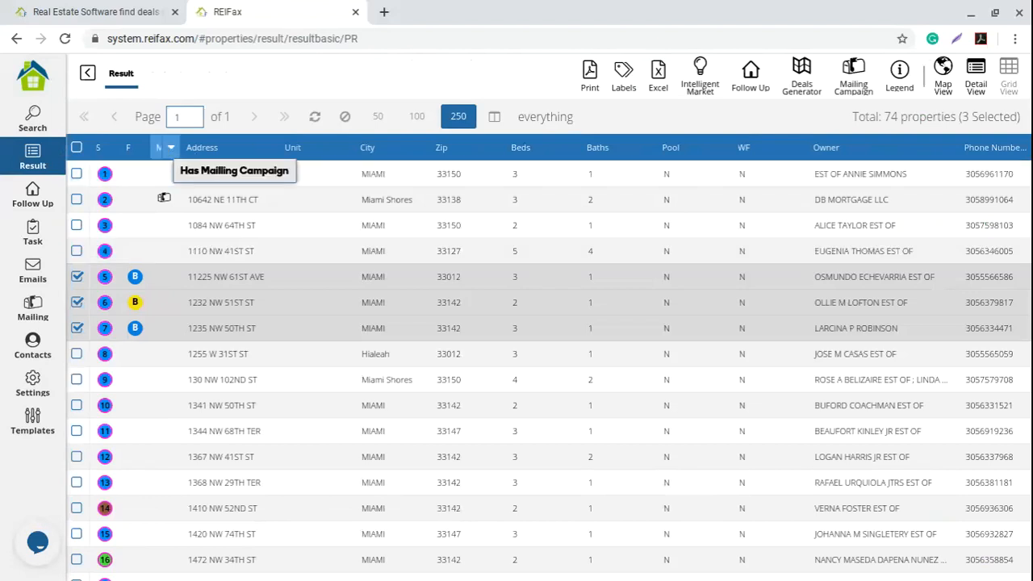
left_click(166, 201)
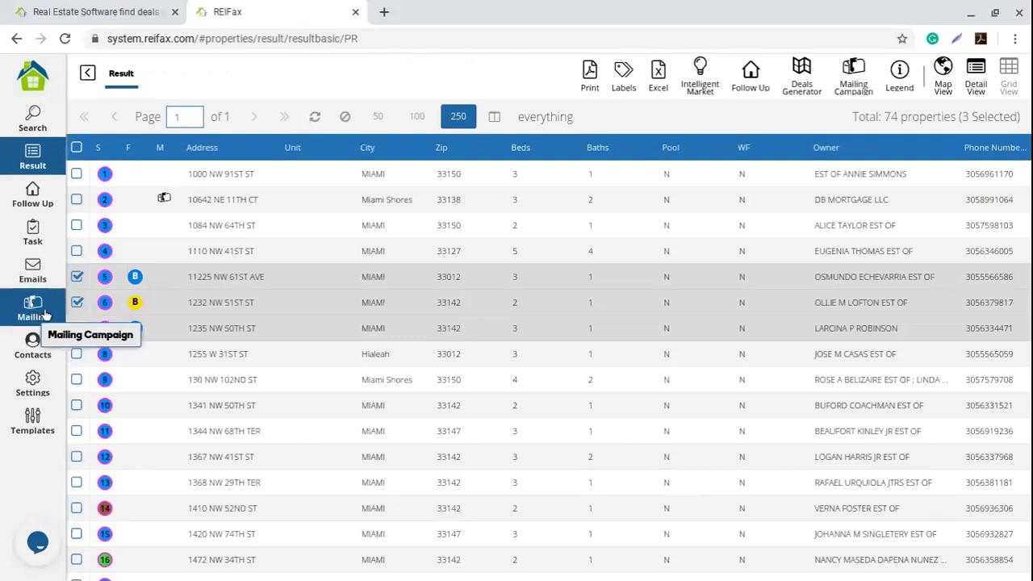
left_click(851, 85)
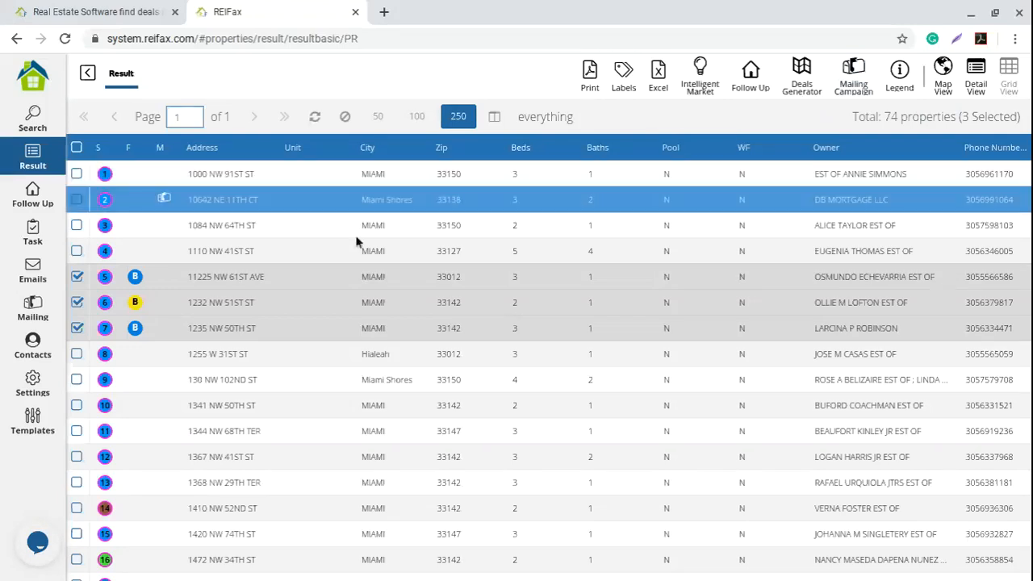
Select properties 1 and 3 in the grid and deselect properties 5, 6 and 7
left_click(78, 175)
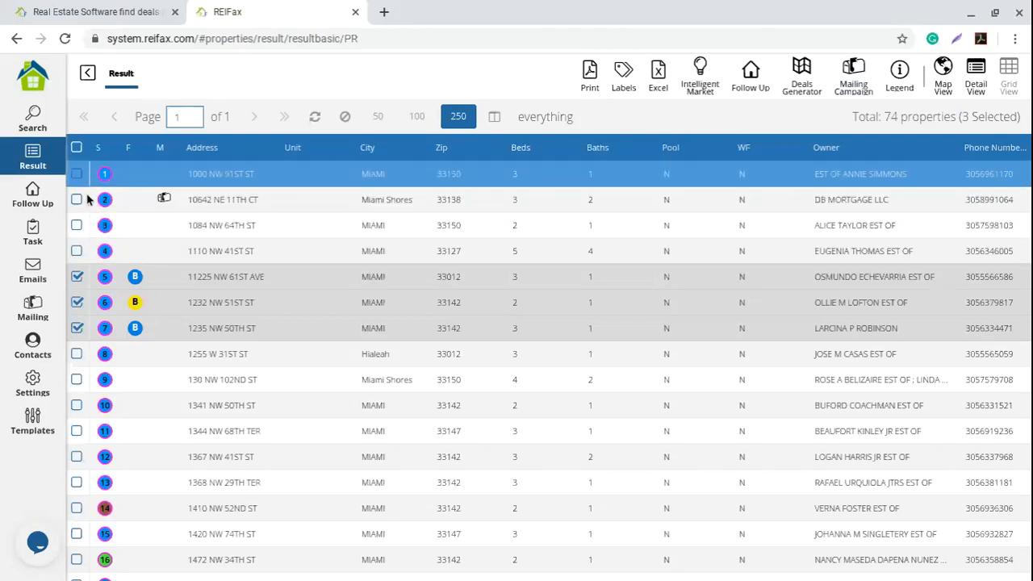
left_click(78, 226)
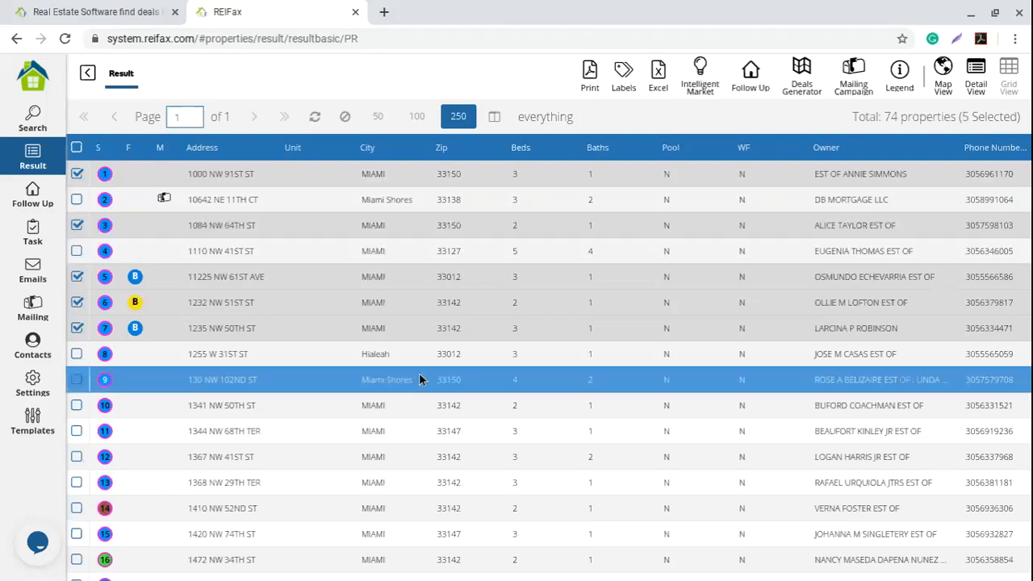
left_click(79, 277)
left_click(77, 303)
left_click(106, 339)
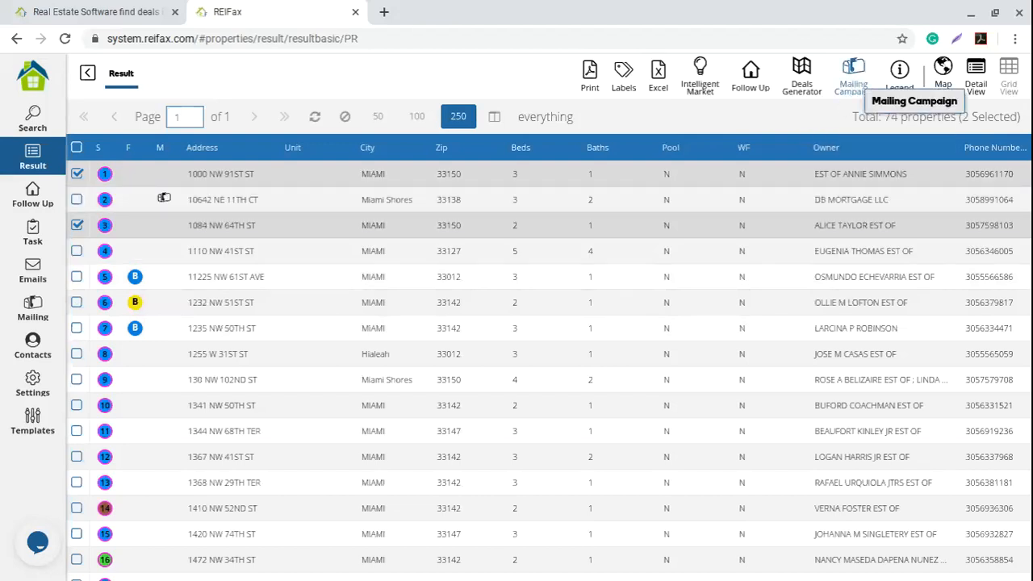
Start adding the selected properties to a mailing campaign and review the existing campaigns
left_click(856, 81)
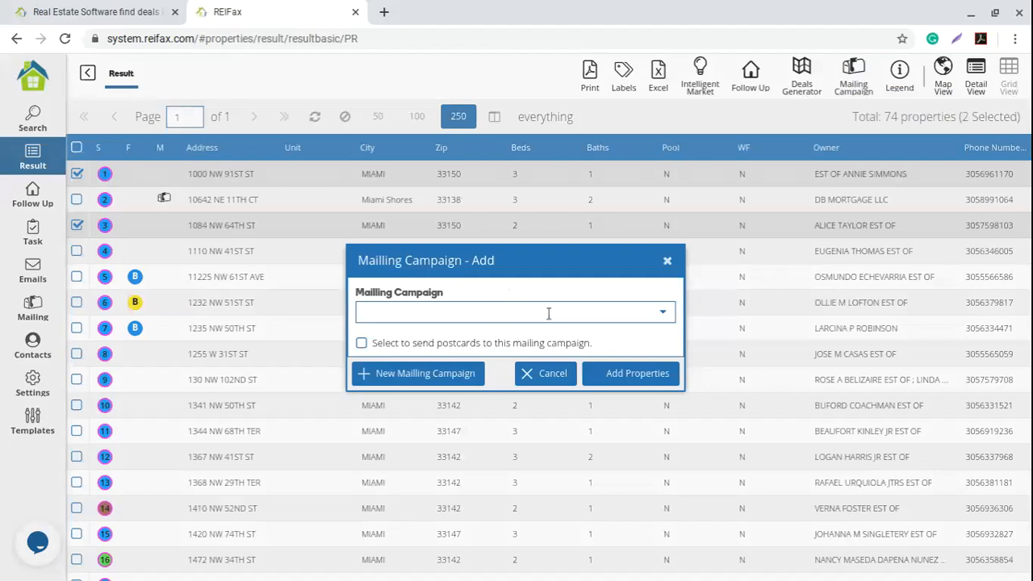
left_click(663, 315)
left_click(663, 317)
left_click(663, 317)
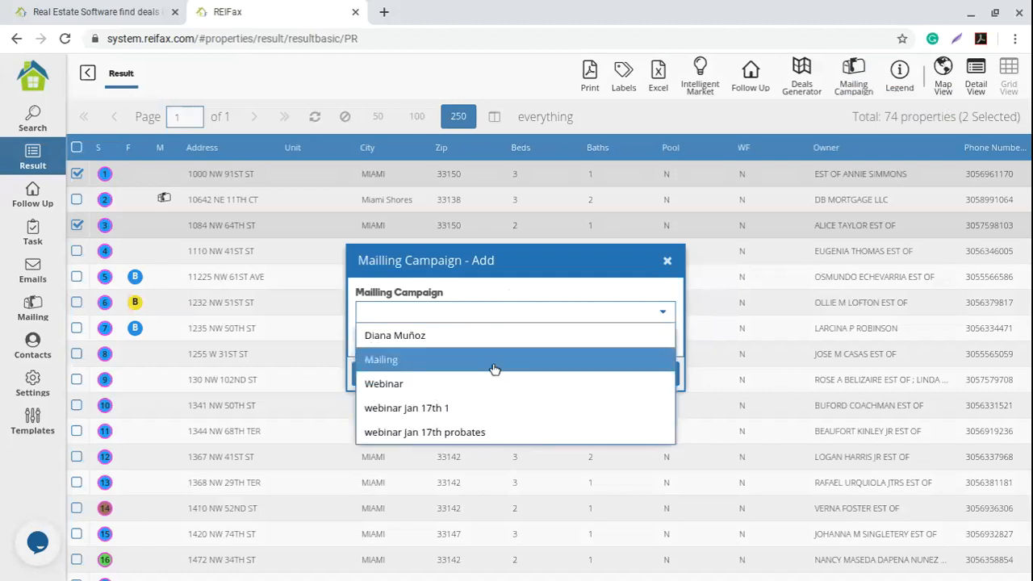
left_click(584, 291)
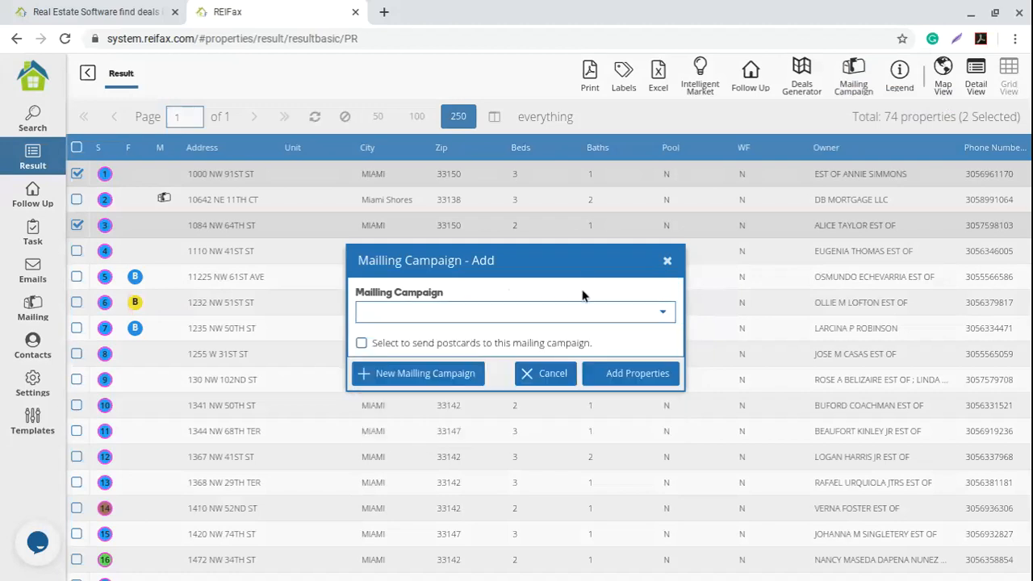
Create a new mailing campaign named "test" and add properties 1 and 3 to it
left_click(405, 373)
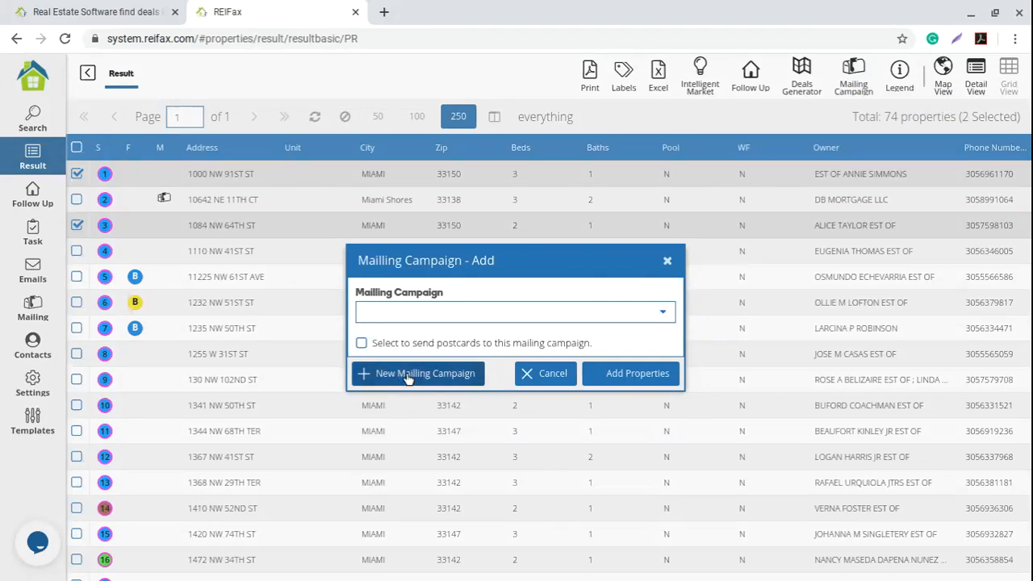
left_click(462, 314)
type("test")
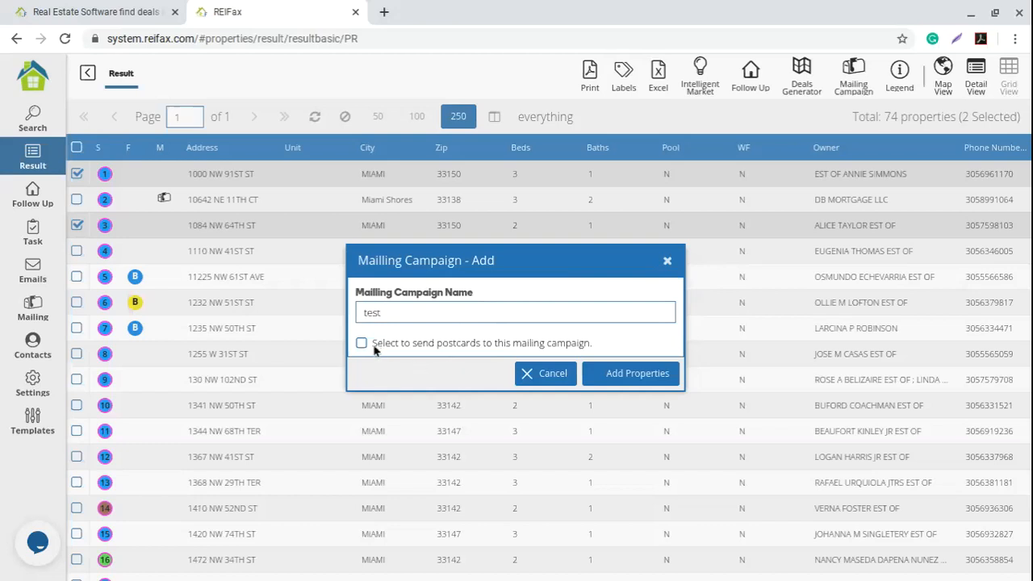
left_click(471, 345)
left_click(362, 343)
left_click(641, 376)
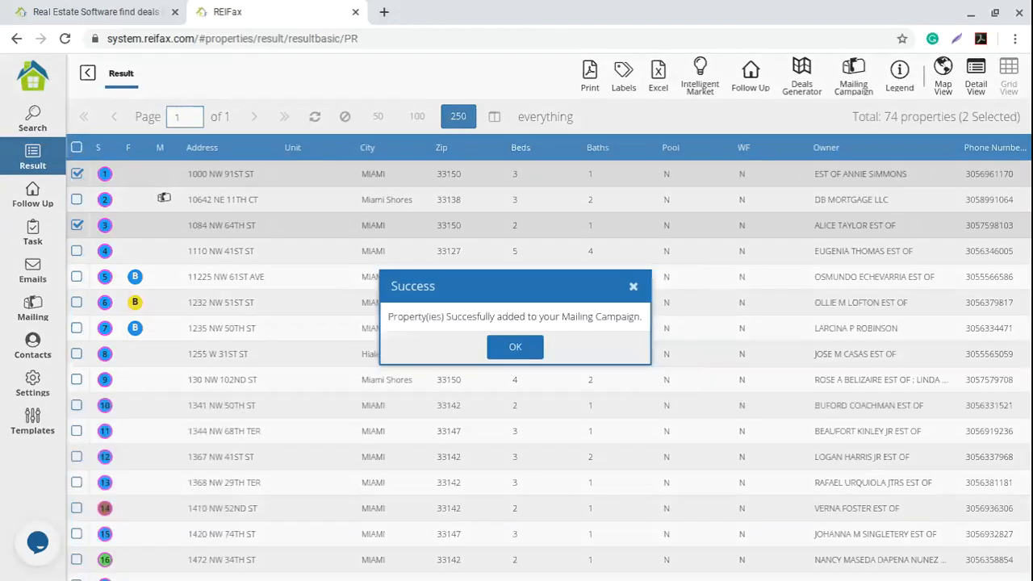
left_click(515, 349)
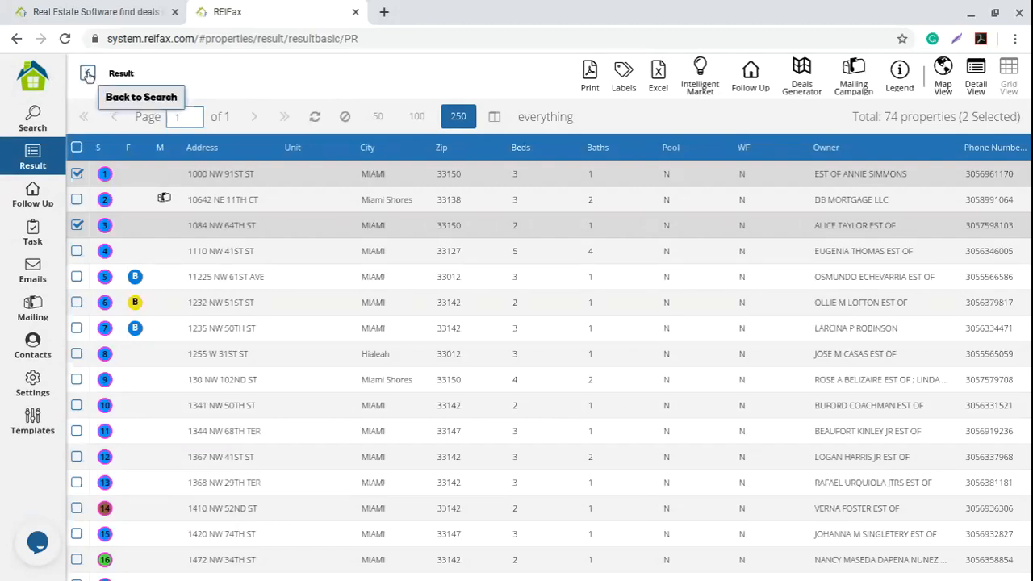
Refresh the results grid and deselect properties 1 and 3
left_click(315, 119)
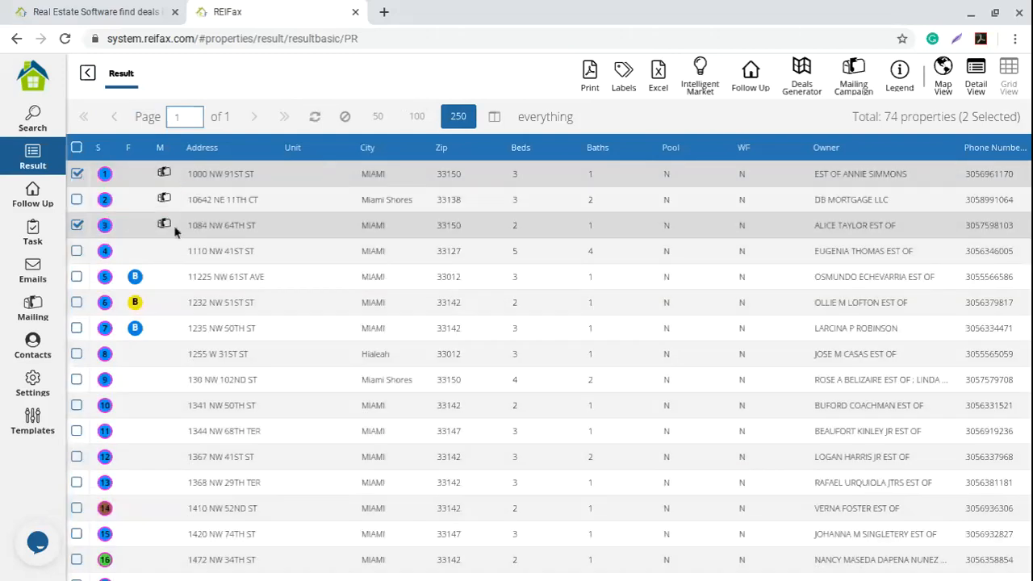
left_click(76, 173)
left_click(76, 225)
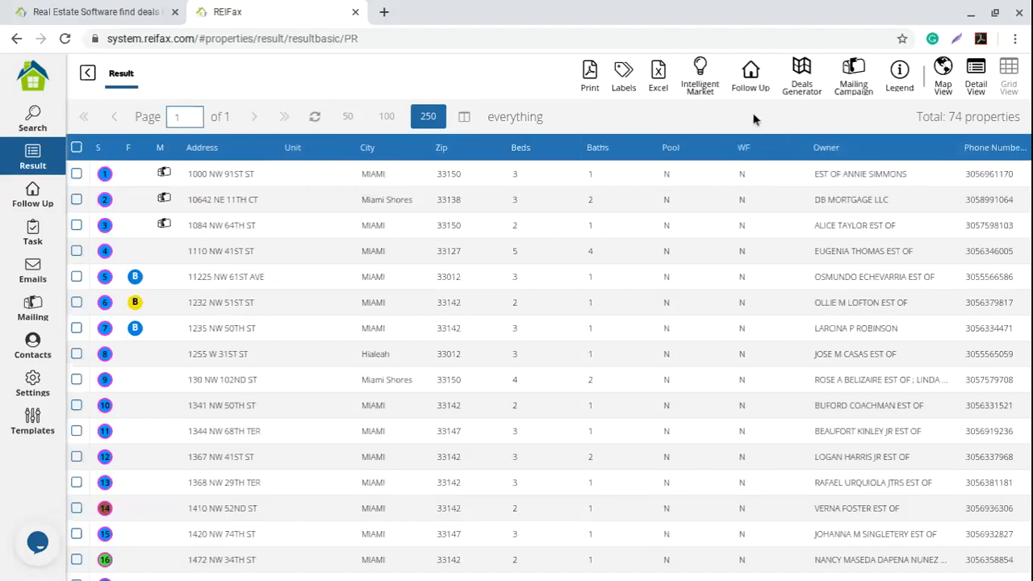
Look over the products in the account's control panel and return to the property results grid
left_click(103, 167)
left_click(41, 85)
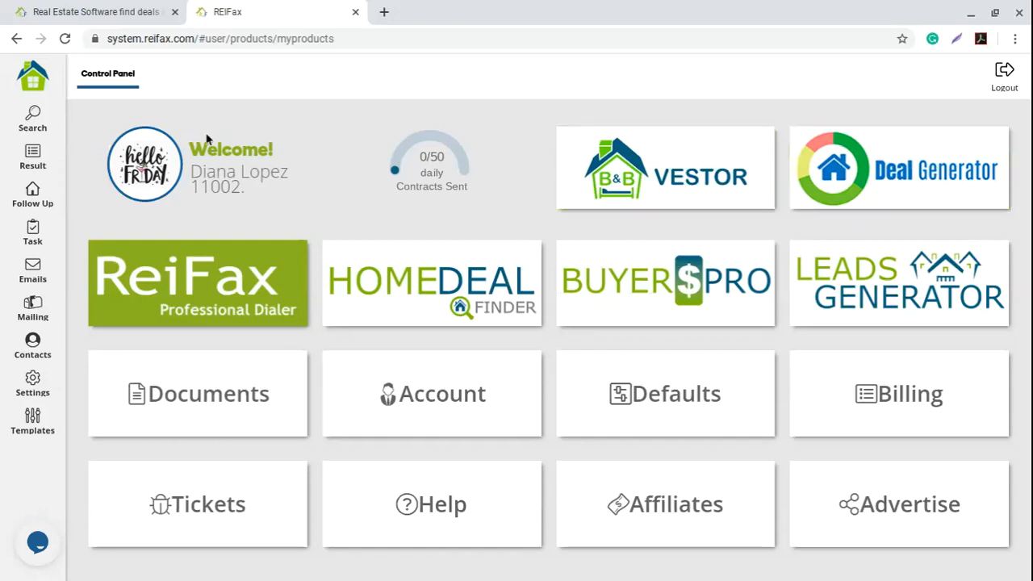
left_click(33, 154)
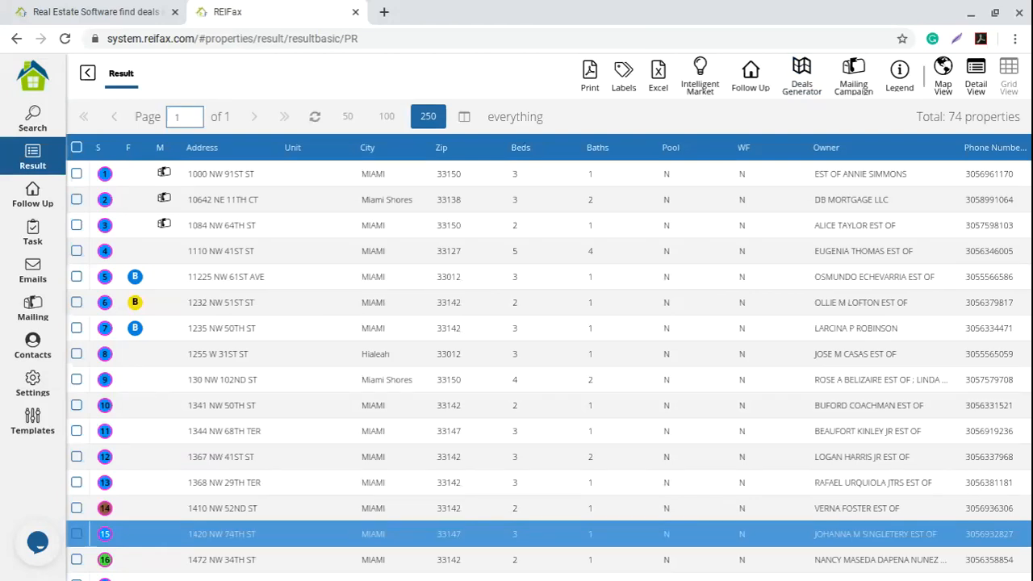
Select properties 14, 15 and 16 in the results grid
left_click(76, 508)
left_click(76, 533)
left_click(76, 560)
scroll(297, 447, "down", 1)
scroll(297, 447, "down", 2)
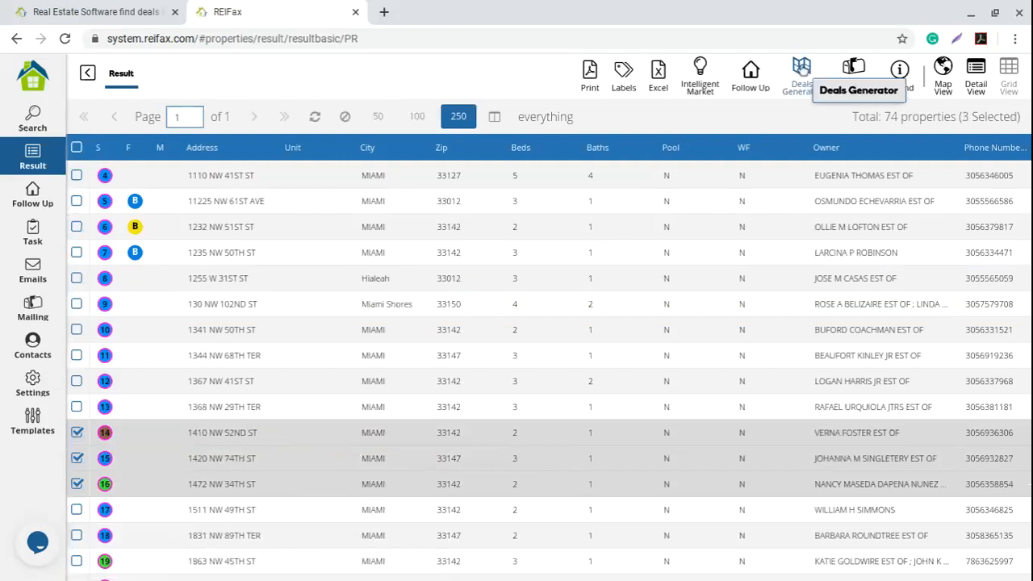
Review the Deals Generator's Make Visits option for the selected properties 14, 15 and 16
left_click(803, 73)
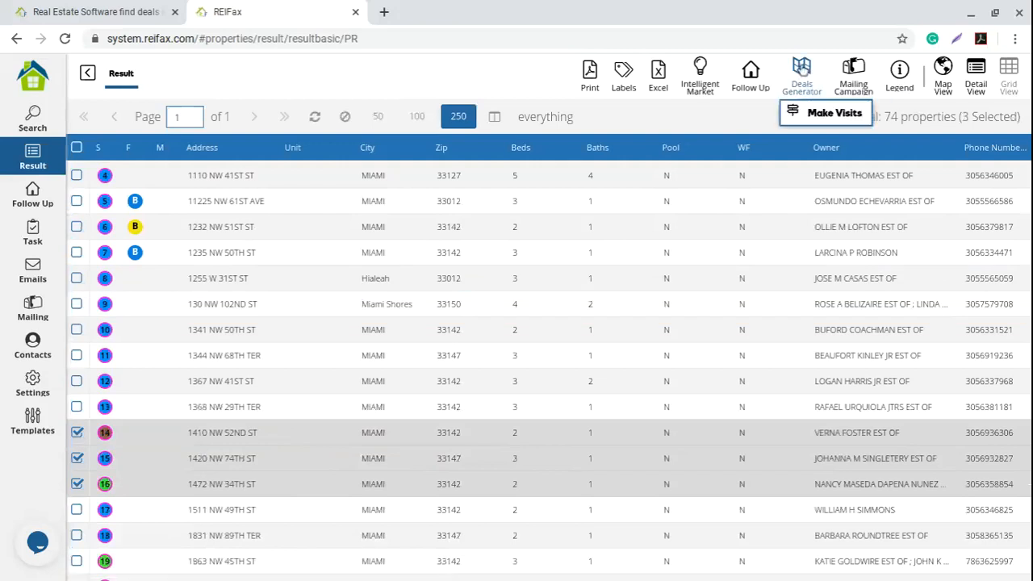
left_click(837, 116)
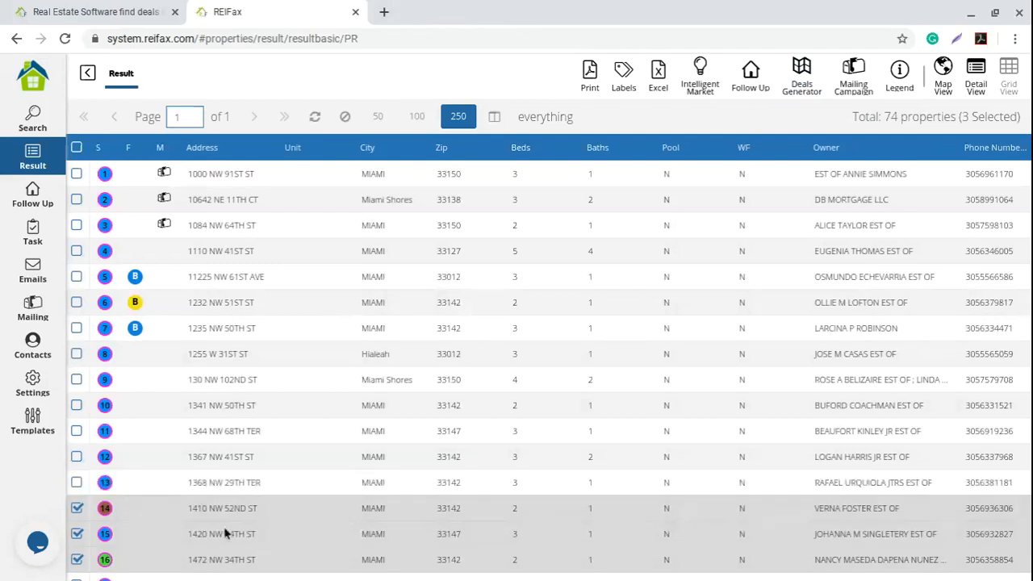
scroll(259, 509, "down", 1)
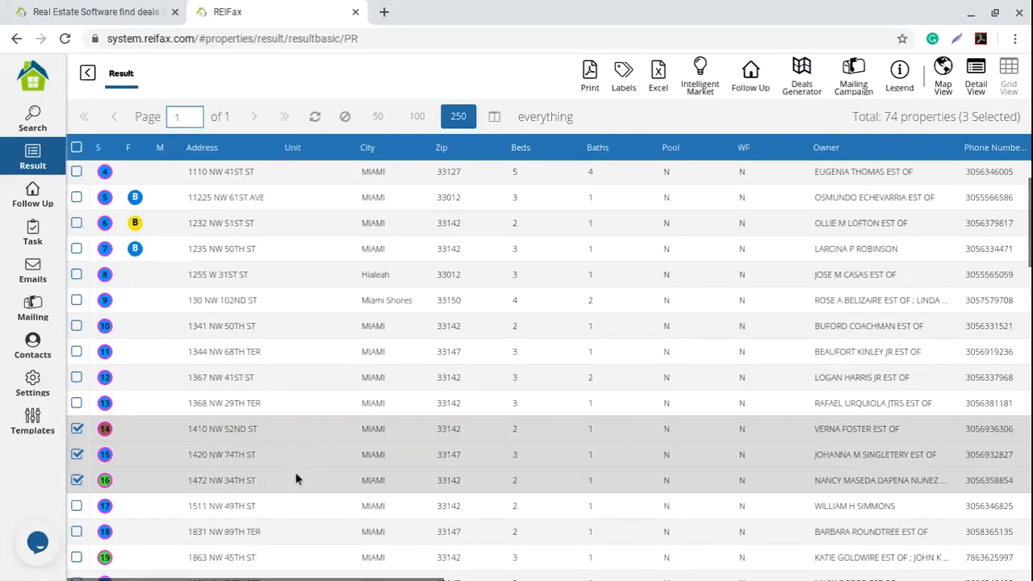
scroll(295, 480, "up", 1)
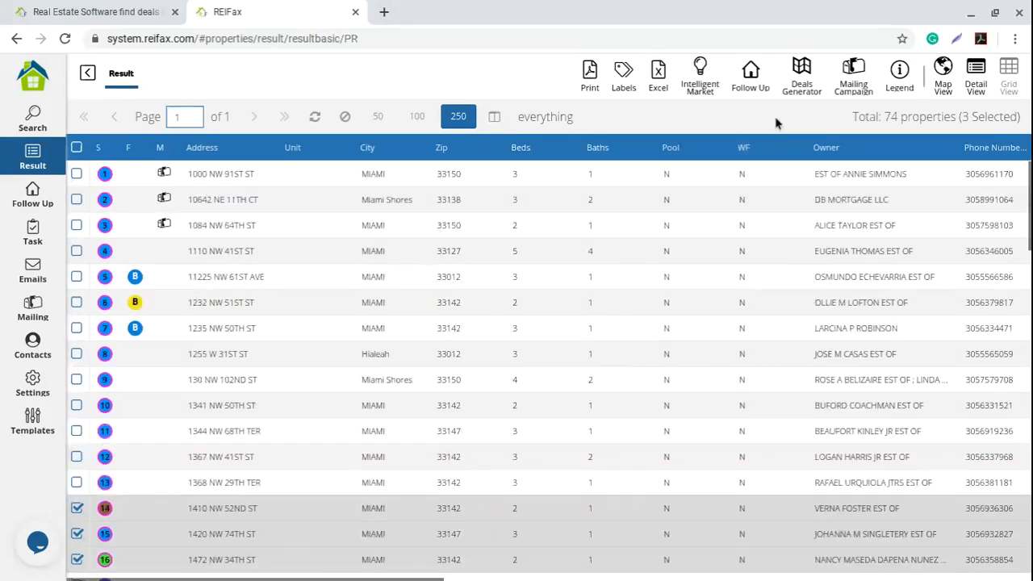
left_click(803, 77)
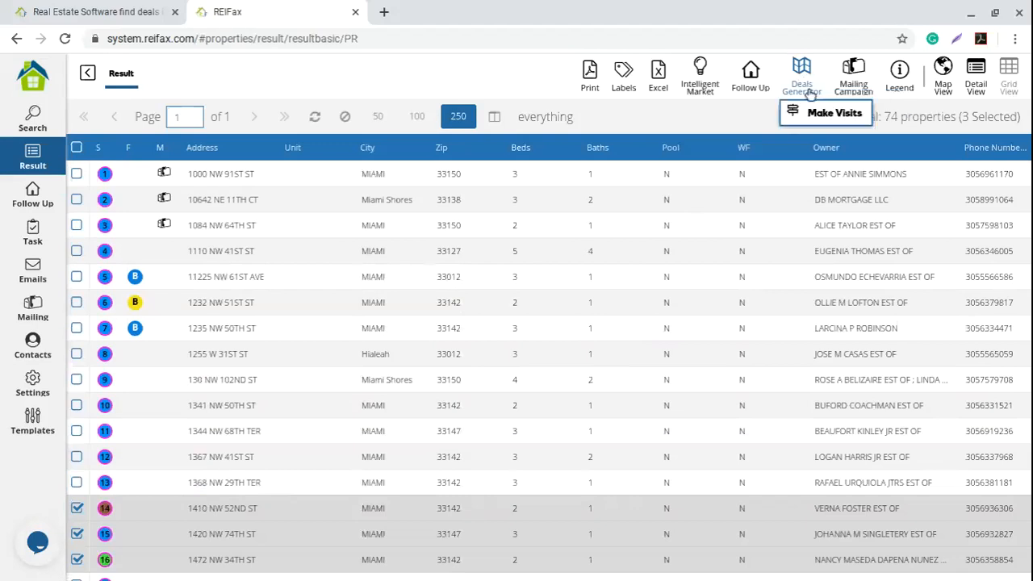
left_click(666, 115)
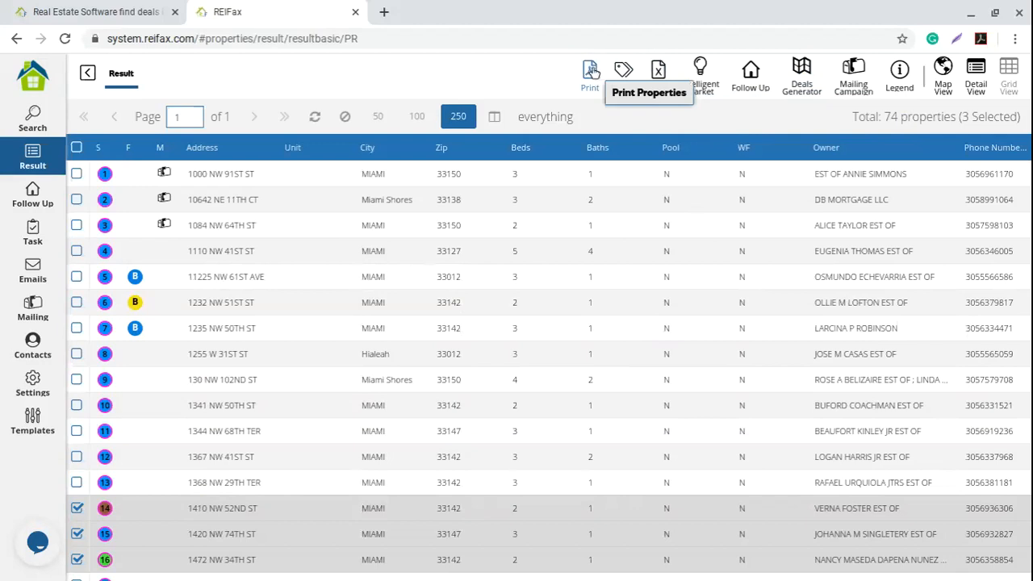
Select all properties in the results grid and check the selected count
left_click(77, 147)
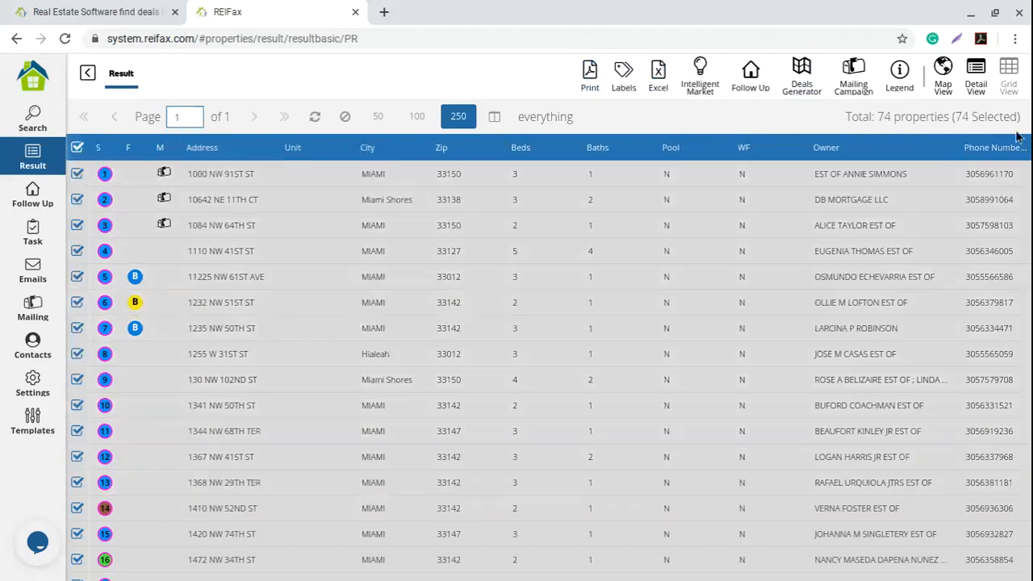
left_click_drag(961, 120, 1020, 120)
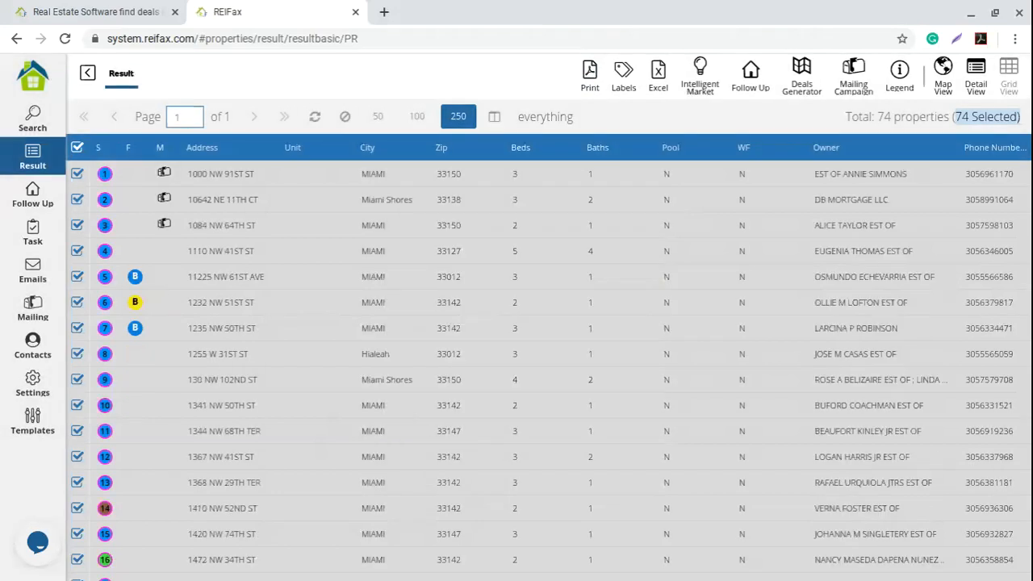
left_click(613, 106)
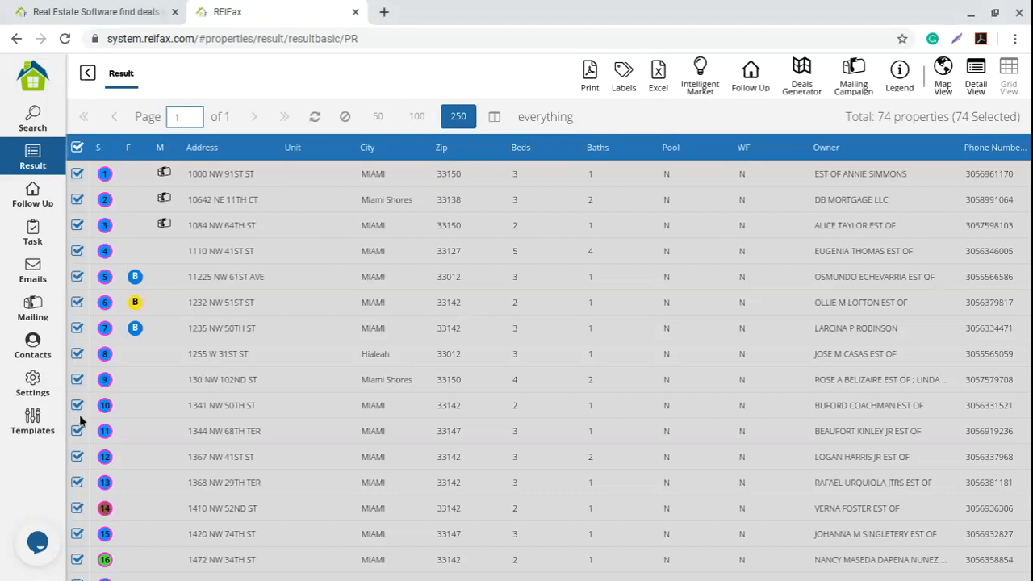
Open the details of the BREIA PREFORECLOSURE WITH EQUITY OR REGULAR EQUITY contract in the Documents settings
left_click(33, 386)
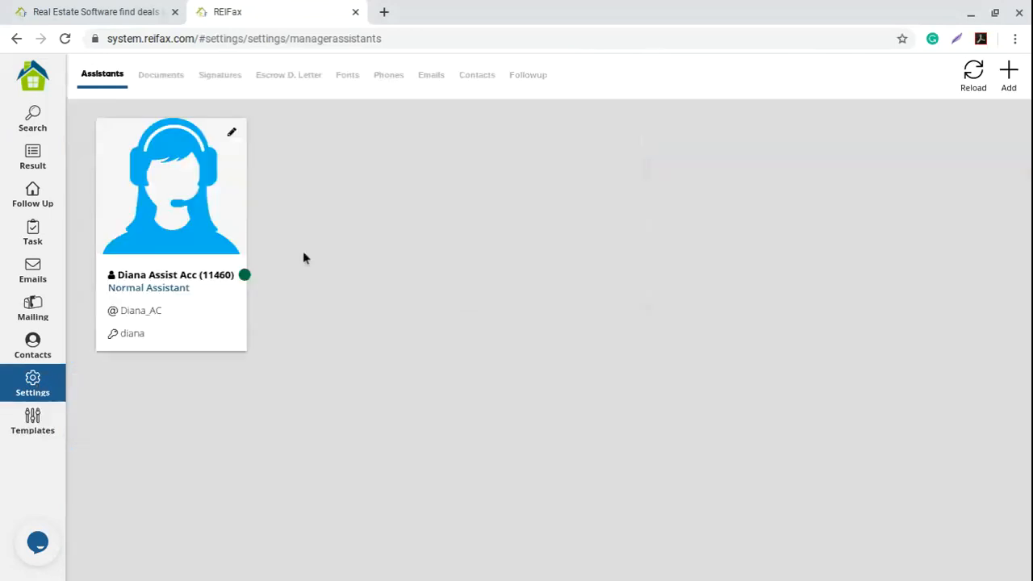
left_click(164, 77)
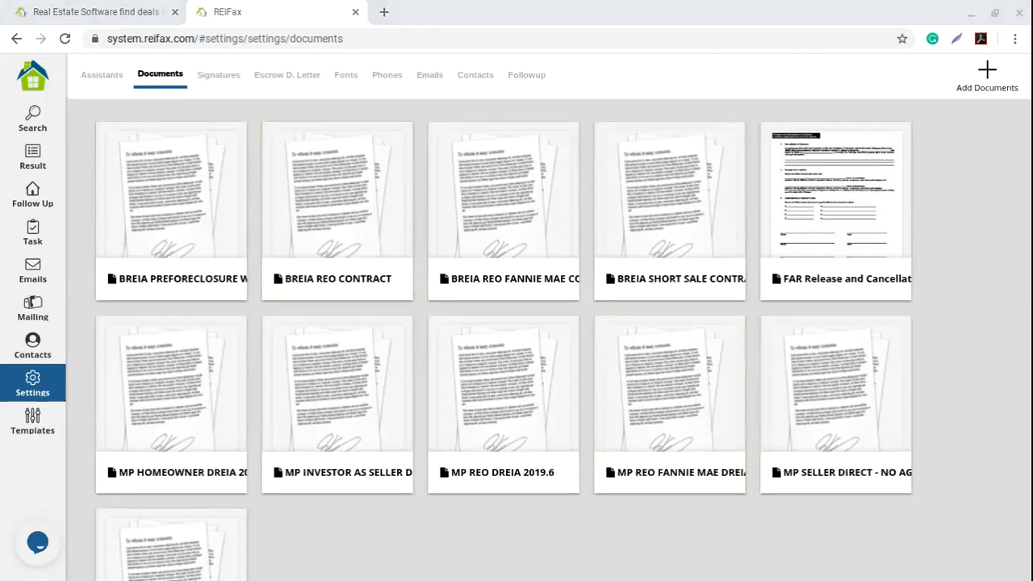
left_click(971, 385)
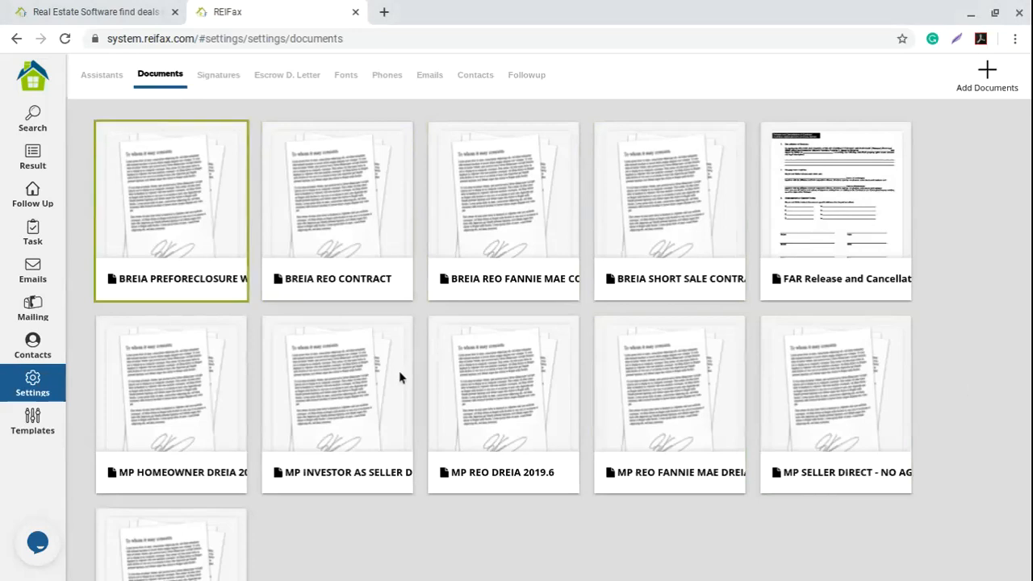
left_click(171, 211)
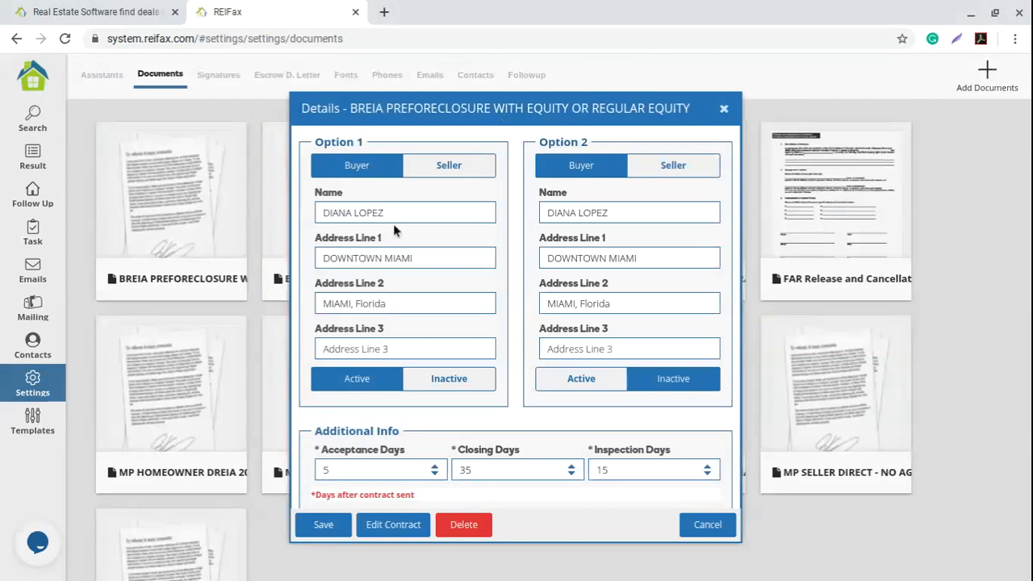
Examine the contract's buyer name, address lines, day limits and additional documents, and close its details without saving
left_click_drag(394, 220, 266, 198)
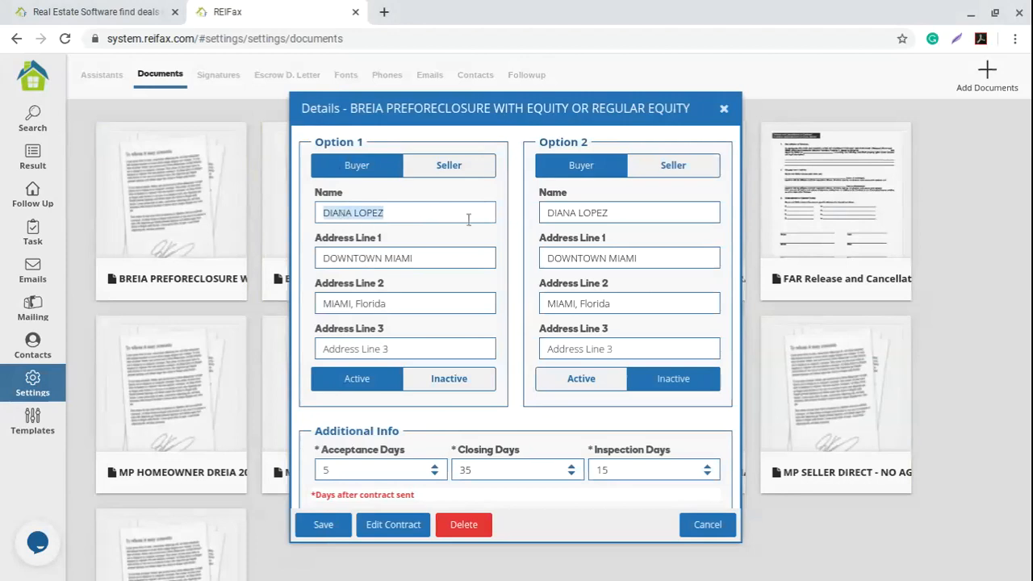
left_click(423, 257)
left_click_drag(423, 257, 207, 248)
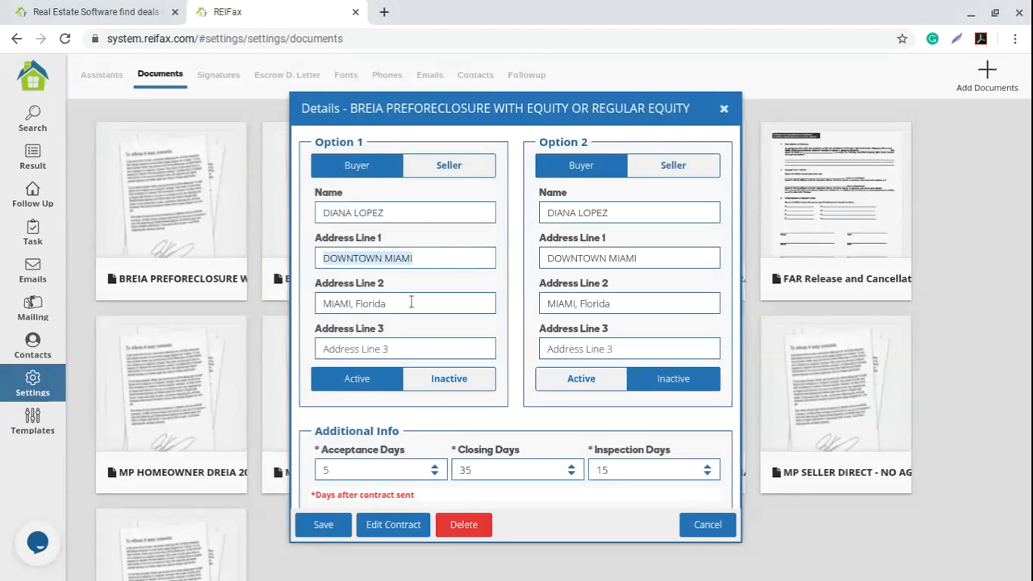
left_click_drag(413, 300, 168, 286)
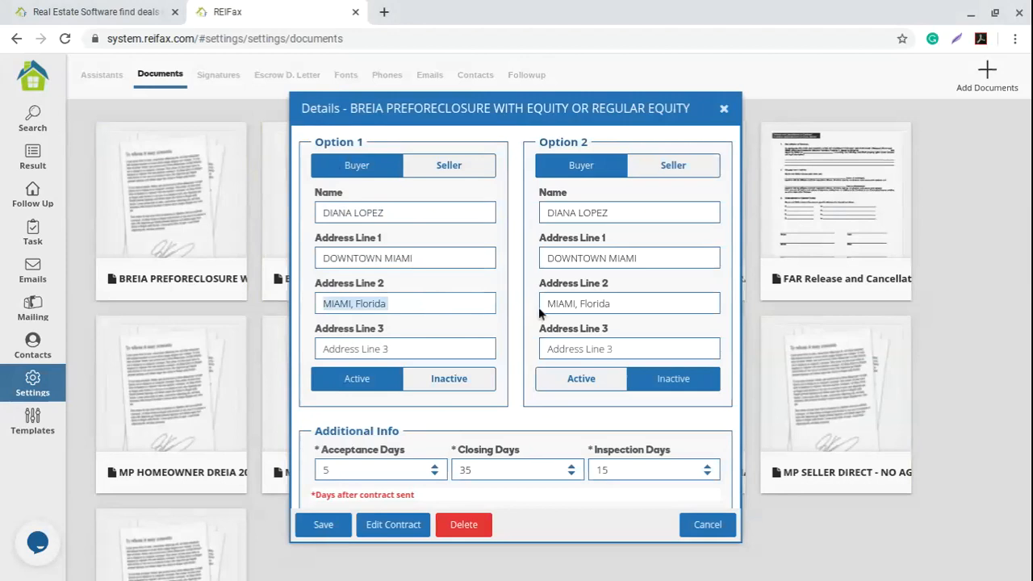
scroll(350, 290, "down", 1)
scroll(388, 173, "up", 1)
scroll(519, 304, "down", 1)
scroll(519, 304, "down", 1)
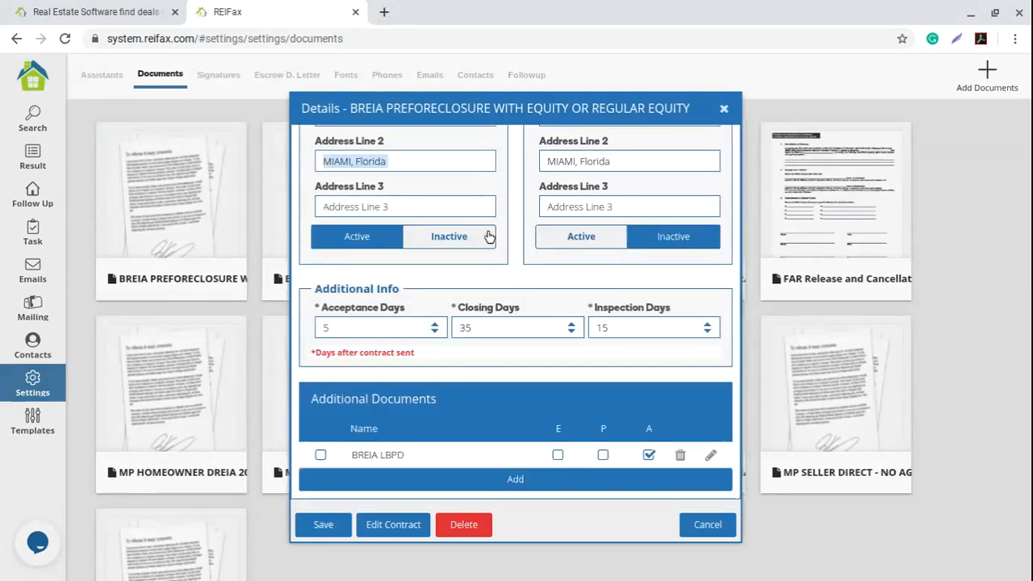
scroll(471, 436, "up", 2)
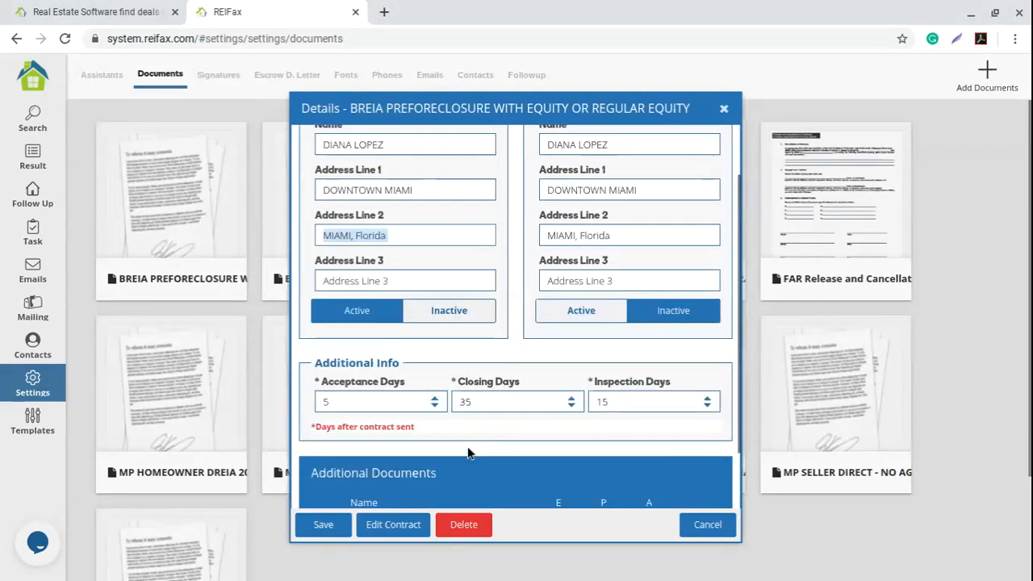
left_click_drag(414, 211, 321, 213)
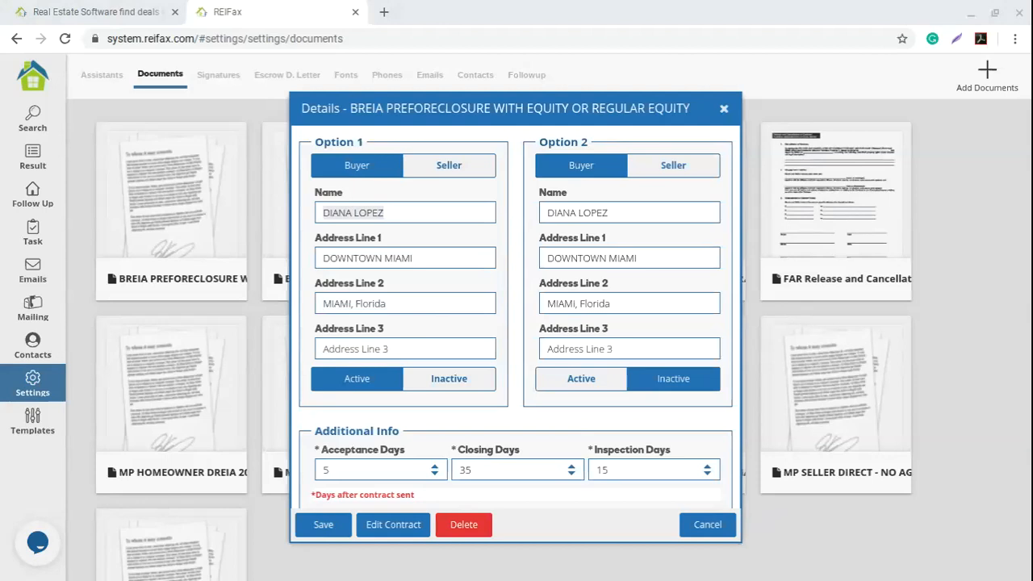
left_click(980, 387)
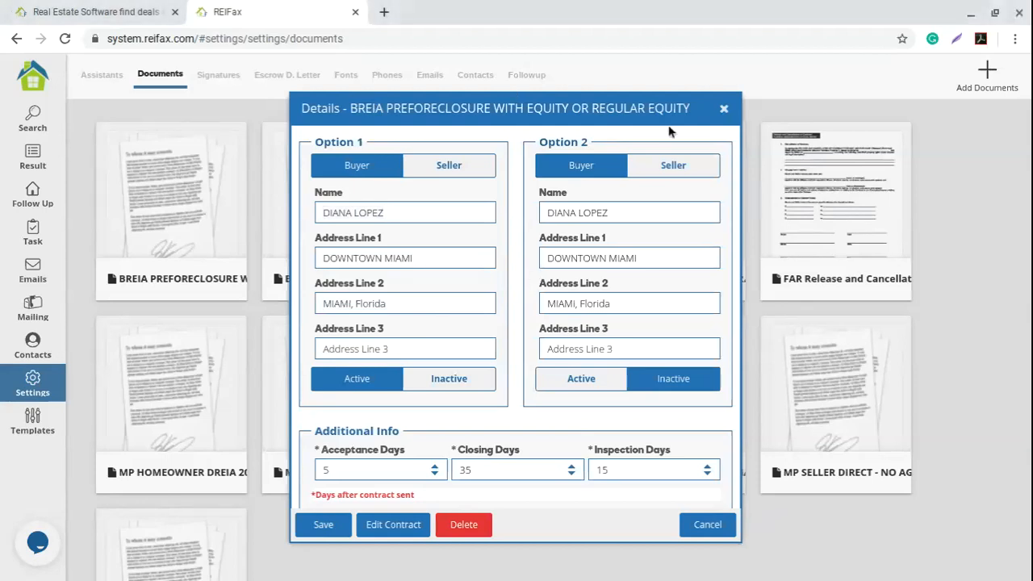
left_click(724, 110)
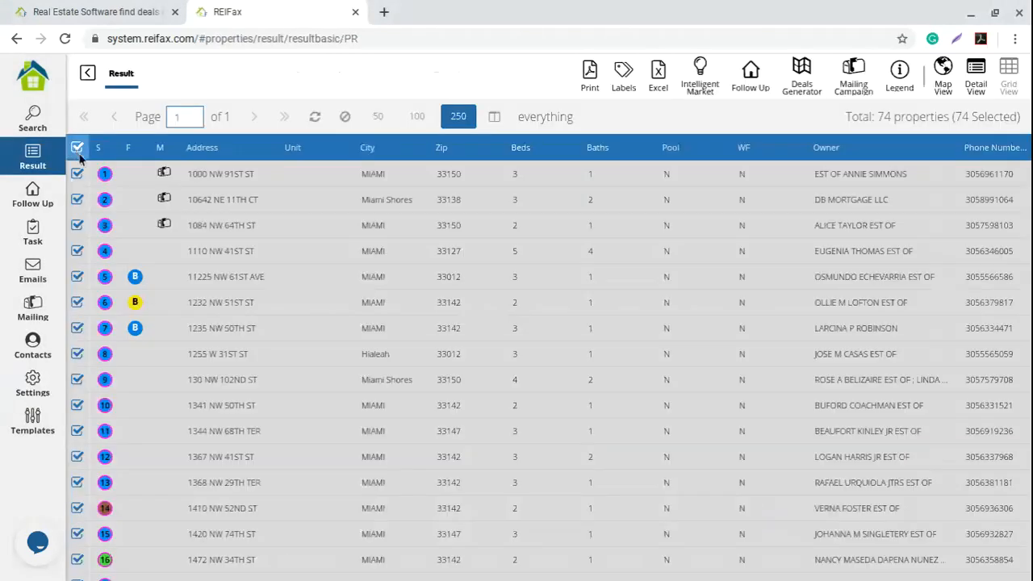
Deselect all properties in the results grid and open property 1's overview to check its address and foreclosure status
left_click(78, 152)
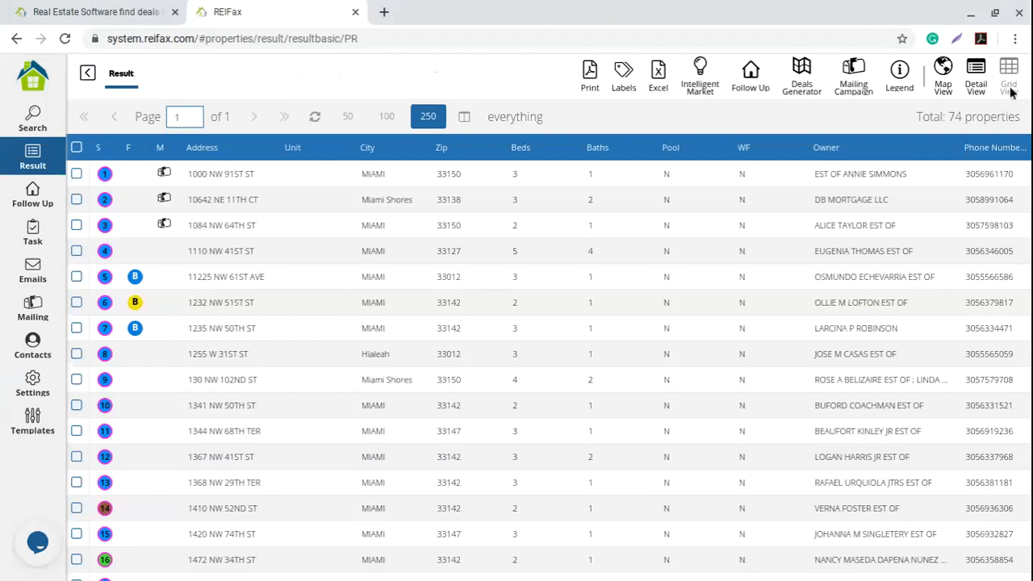
left_click(303, 188)
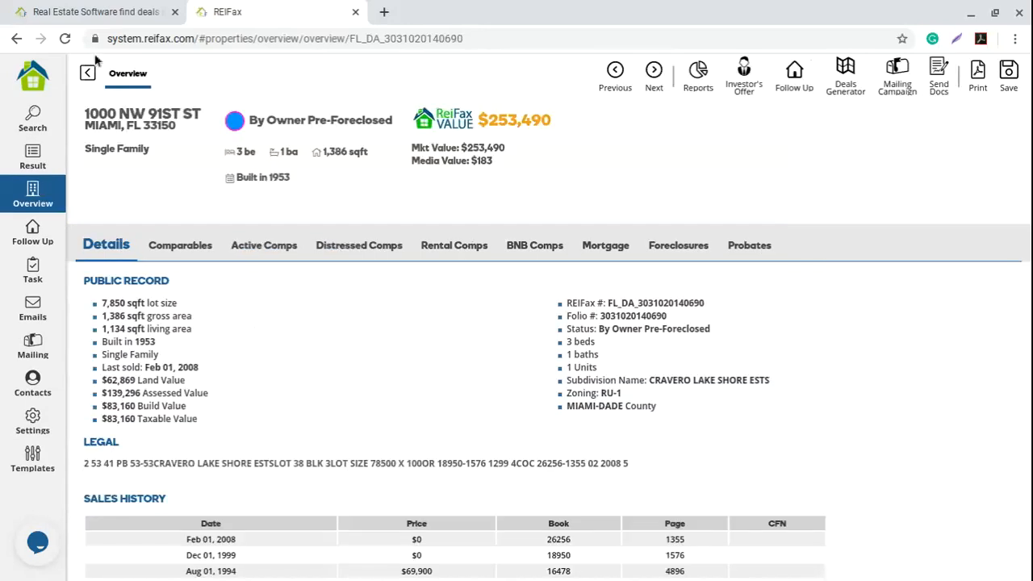
left_click_drag(85, 114, 194, 136)
left_click(194, 136)
left_click_drag(311, 120, 393, 122)
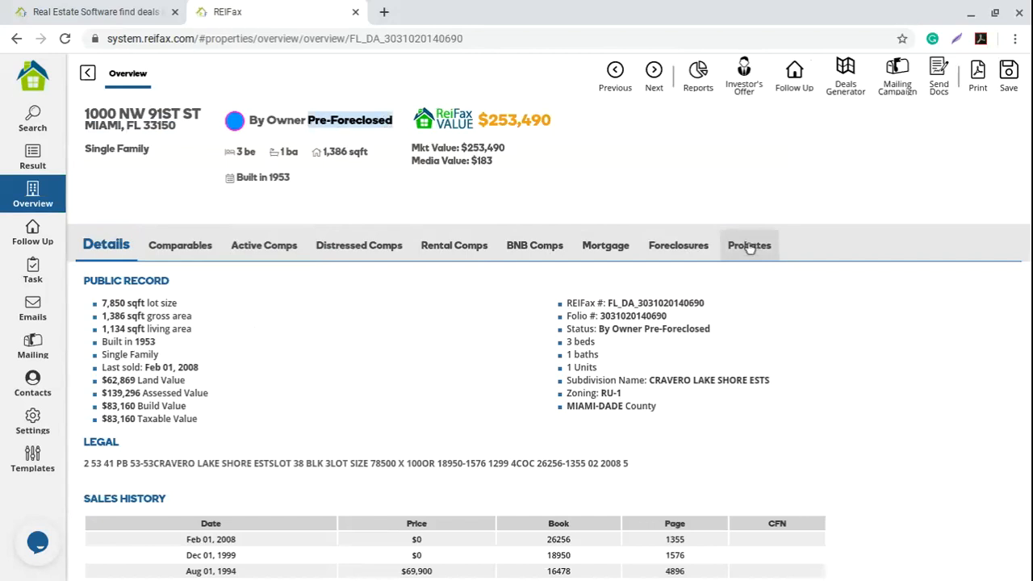
Examine property 1's foreclosure information, comparing the file date, known debt and auction date and amount
left_click(701, 250)
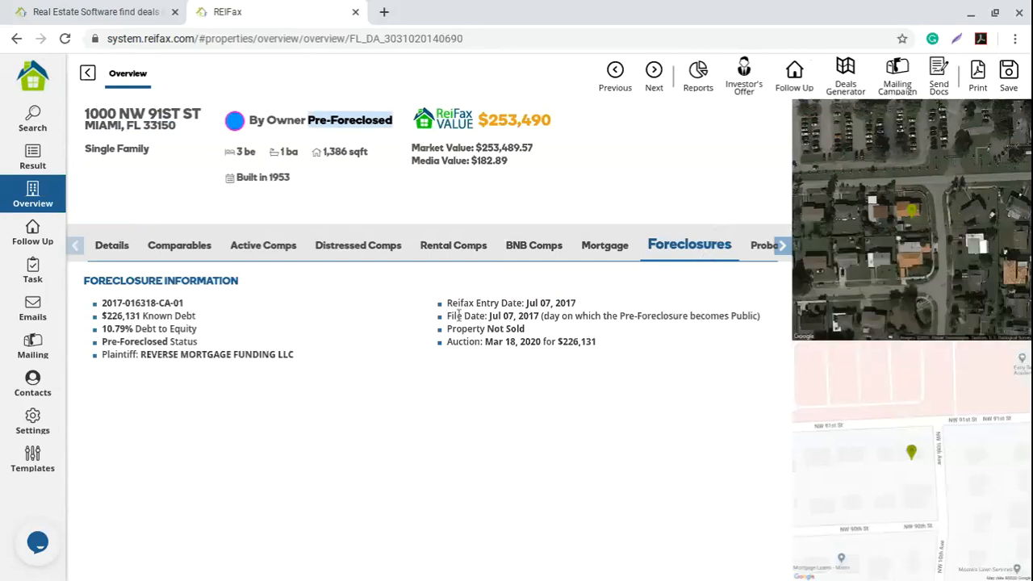
left_click_drag(445, 315, 560, 317)
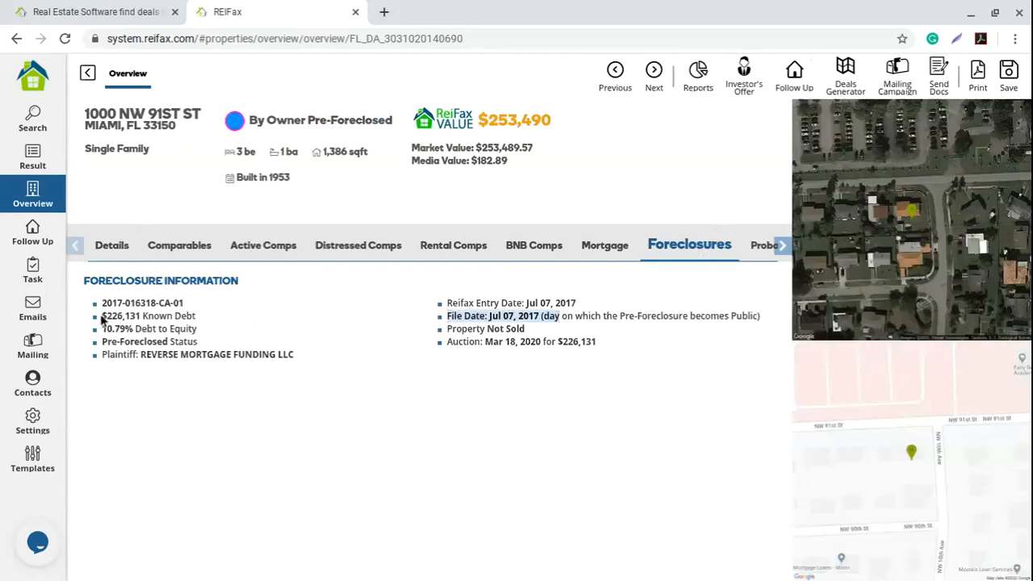
left_click_drag(102, 316, 235, 323)
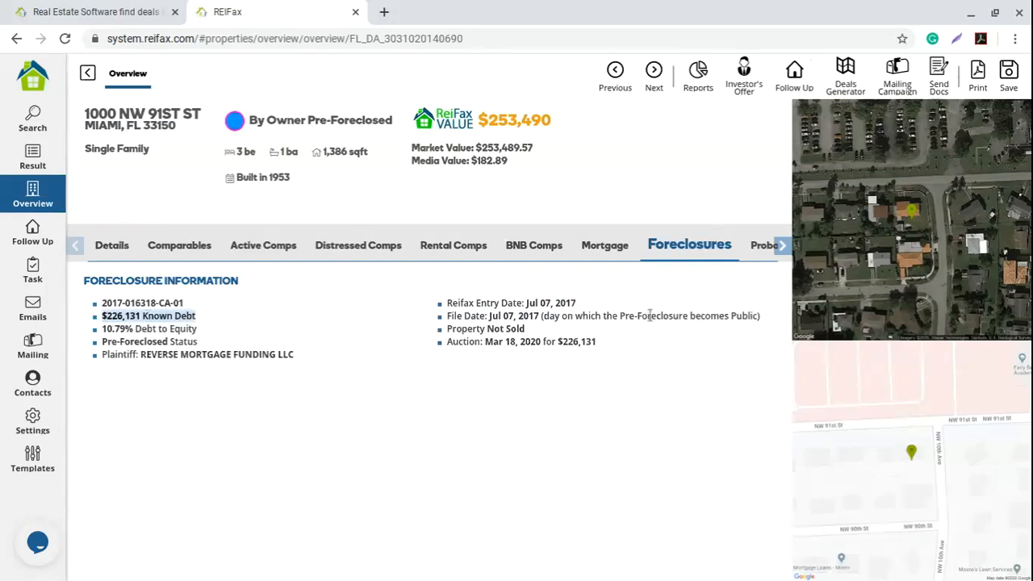
mouse_move(519, 316)
left_mouse_down()
mouse_move(553, 316)
mouse_move(536, 315)
left_mouse_up()
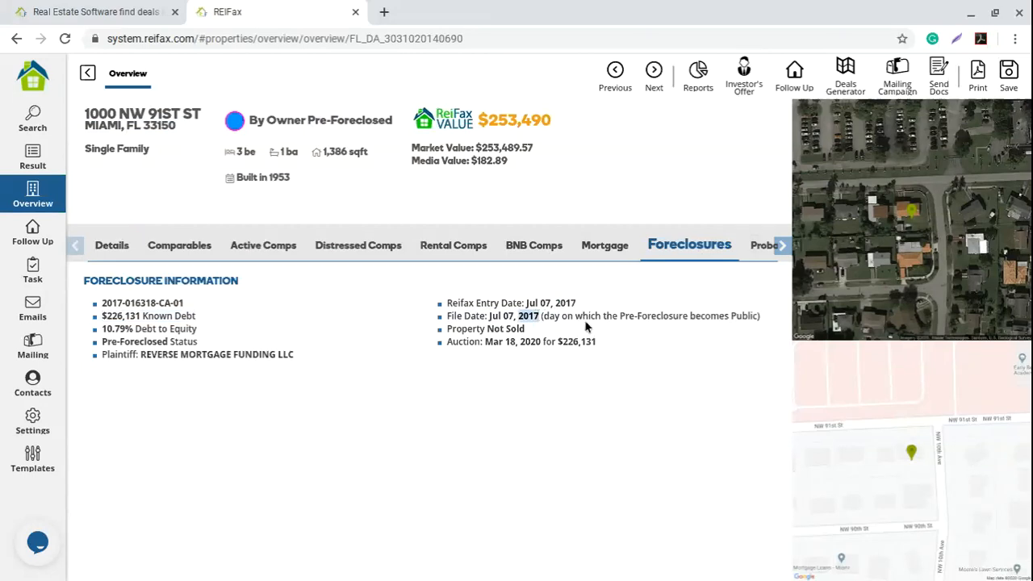
left_click(494, 346)
left_click_drag(449, 342, 607, 342)
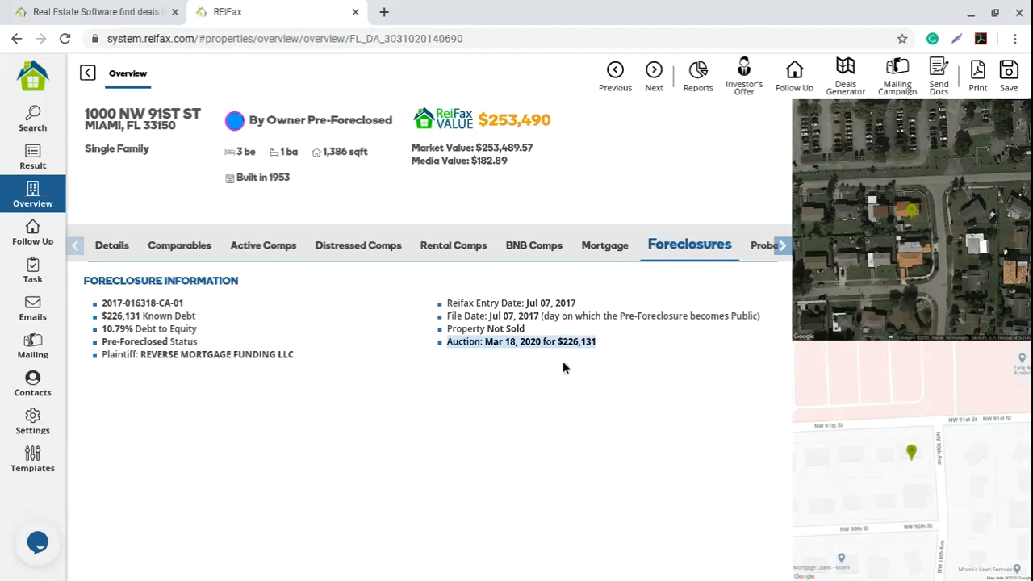
left_click(520, 321)
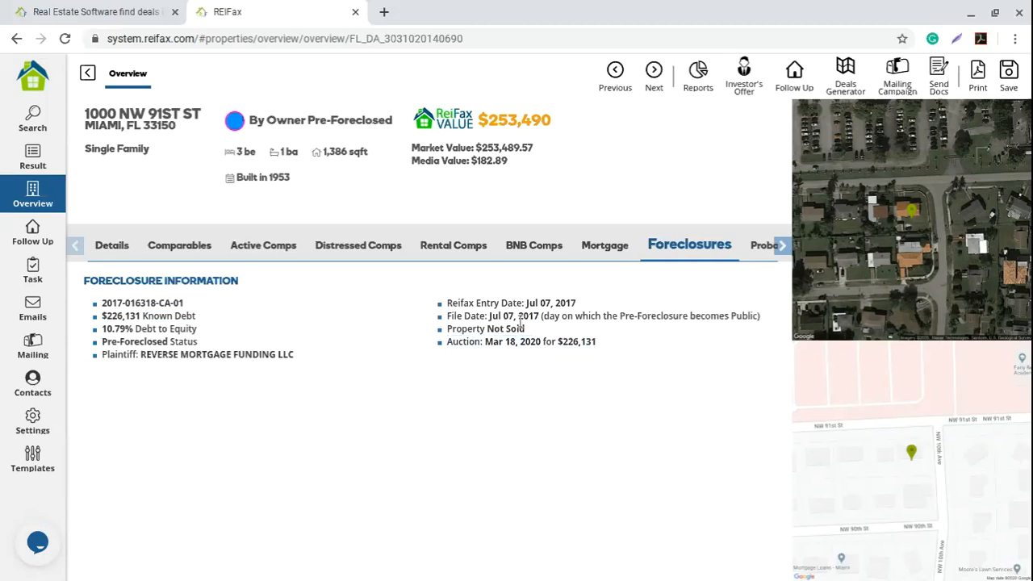
left_click_drag(489, 316, 548, 332)
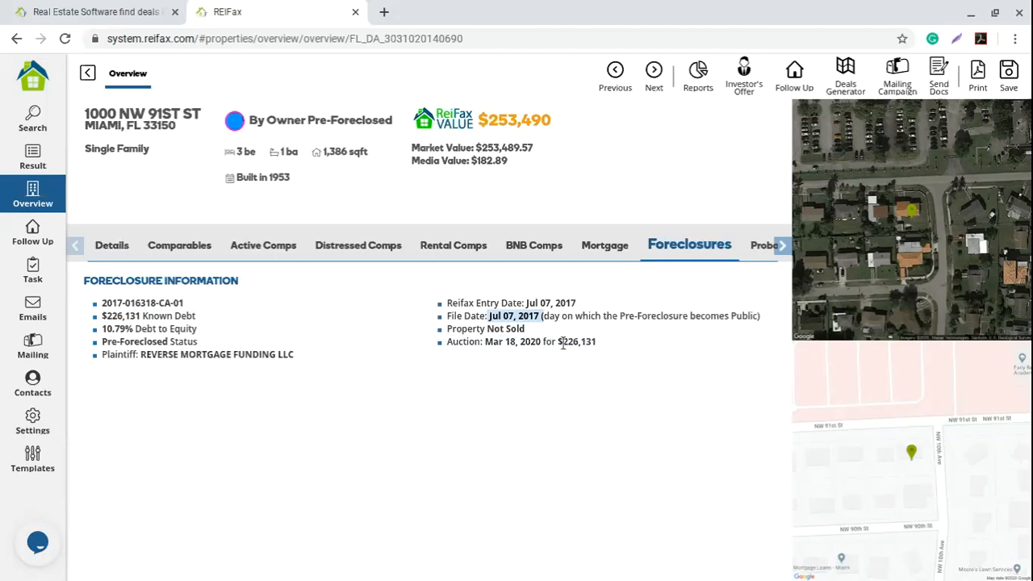
left_click(503, 344)
left_click_drag(448, 341, 599, 340)
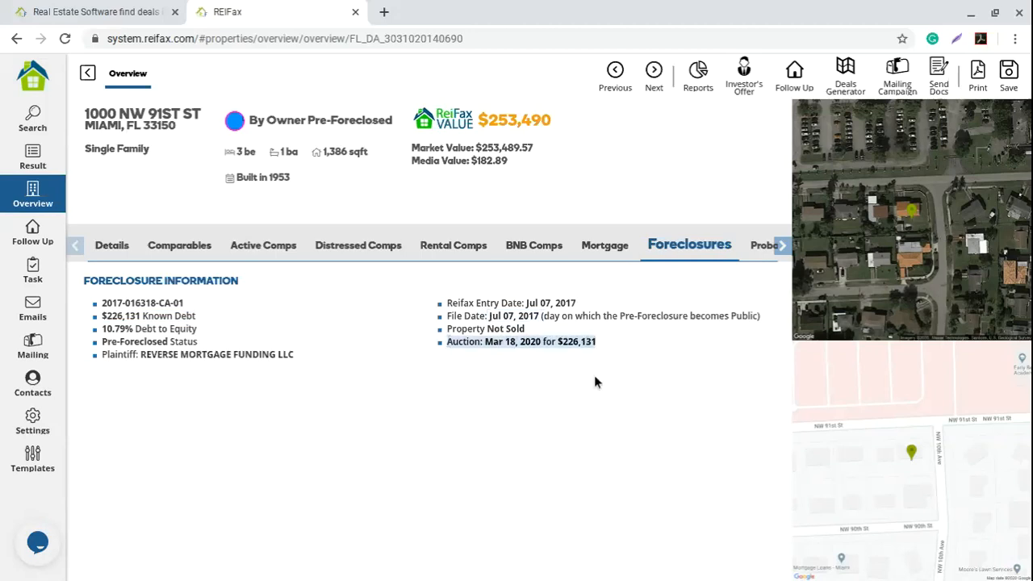
Examine property 1's probate information, checking the ID notice, deceased person and publication date
left_click(763, 244)
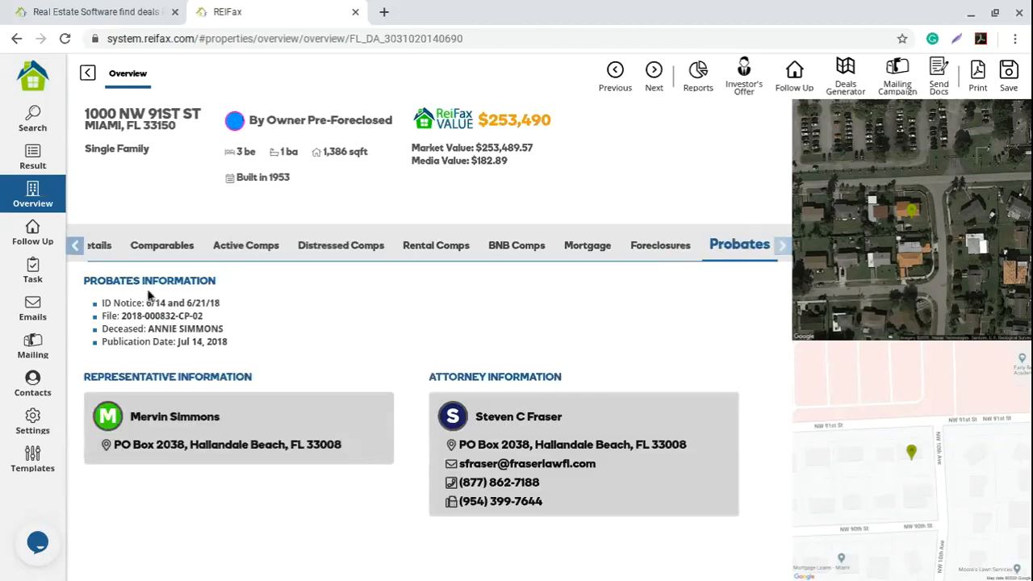
left_click_drag(111, 303, 234, 302)
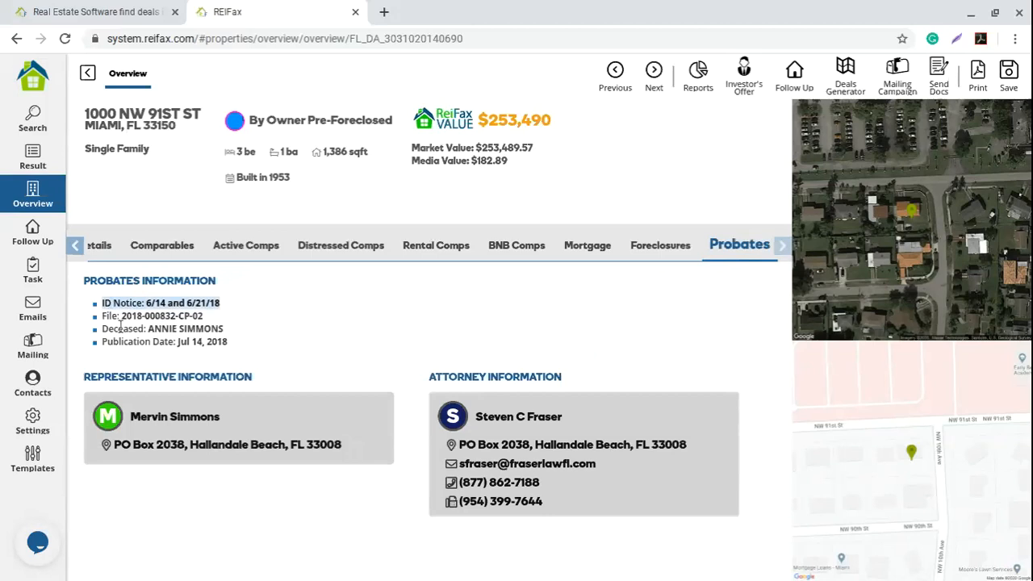
left_click_drag(101, 327, 267, 335)
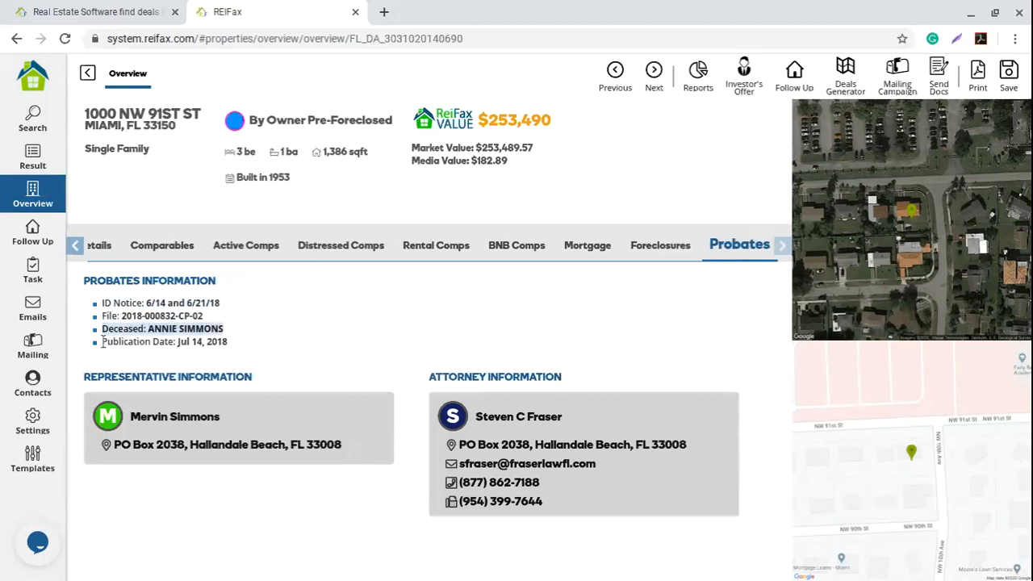
left_click_drag(101, 342, 258, 346)
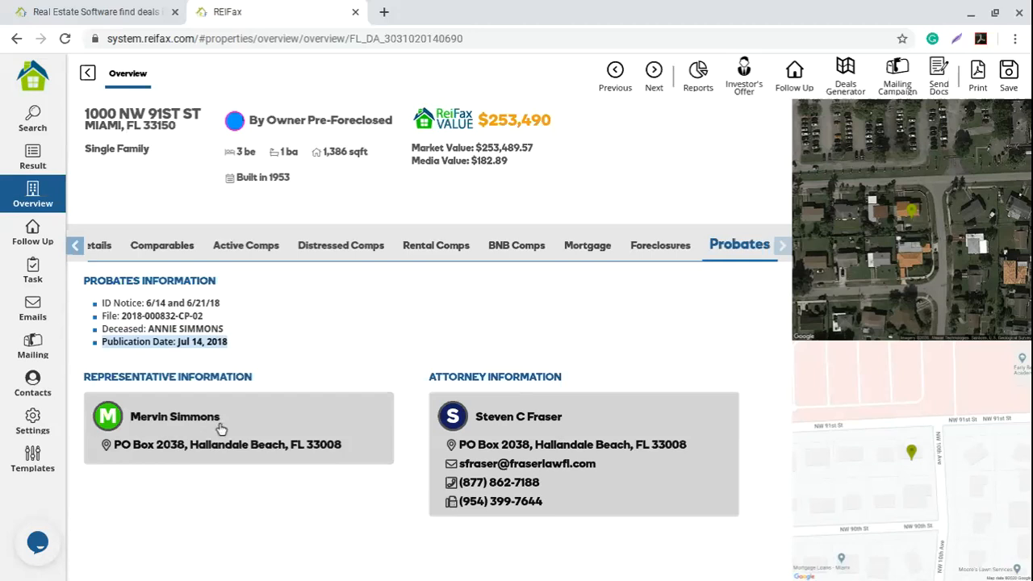
Compare the owner in property 1's details with the deceased in its probate information, and return to the results grid
left_click(74, 246)
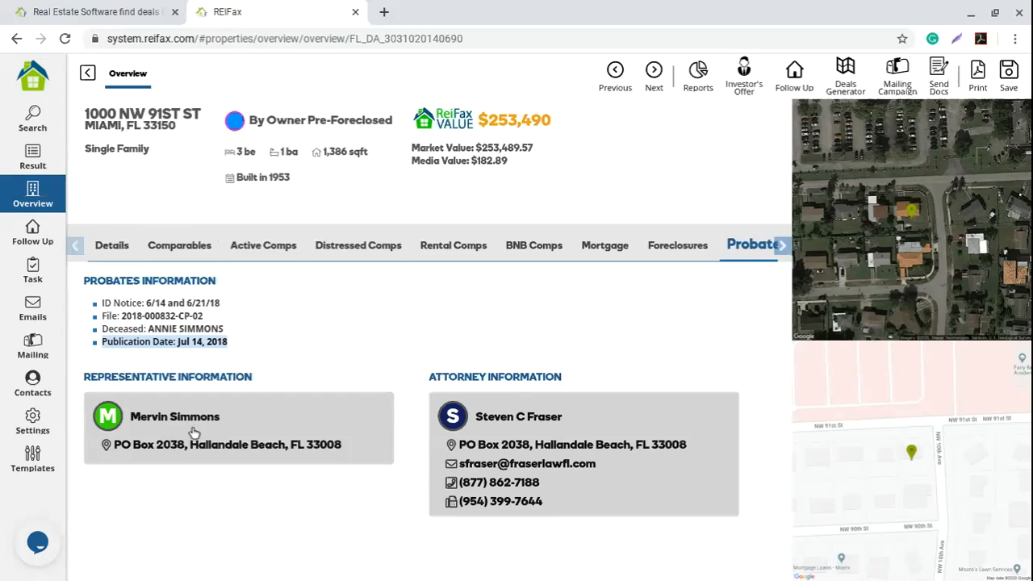
left_click(117, 256)
scroll(225, 344, "down", 2)
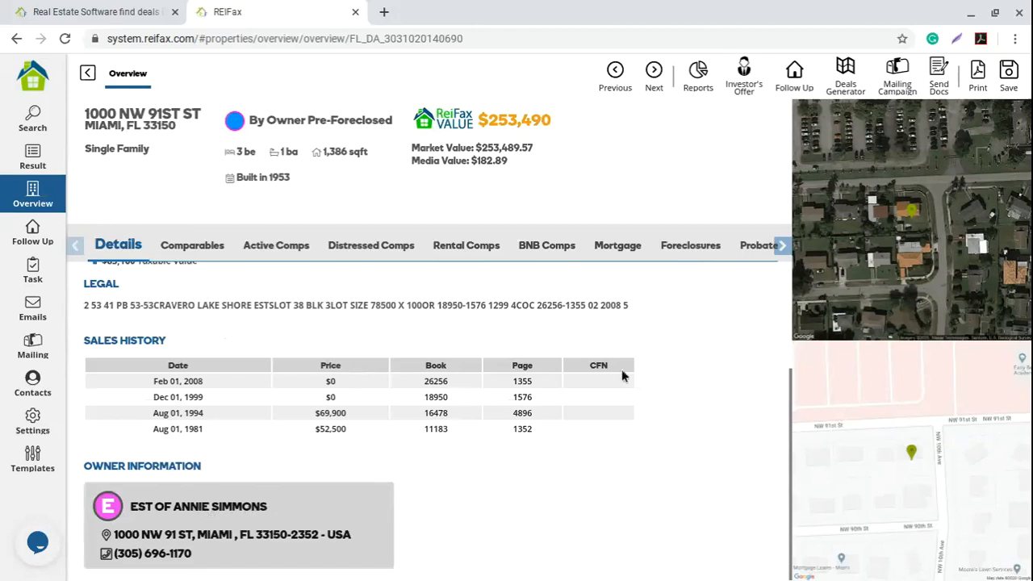
left_click(212, 342)
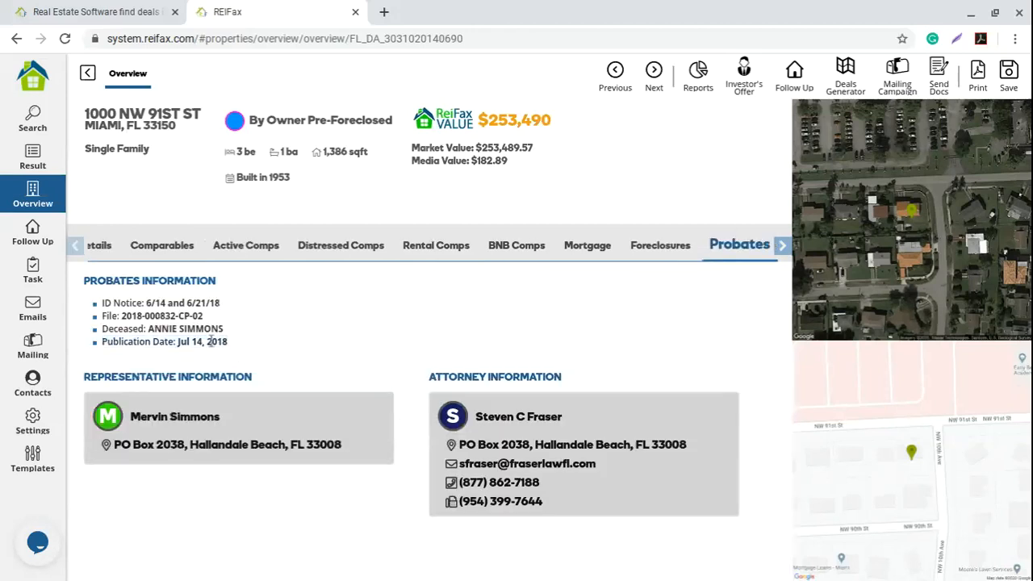
left_click_drag(120, 328, 226, 330)
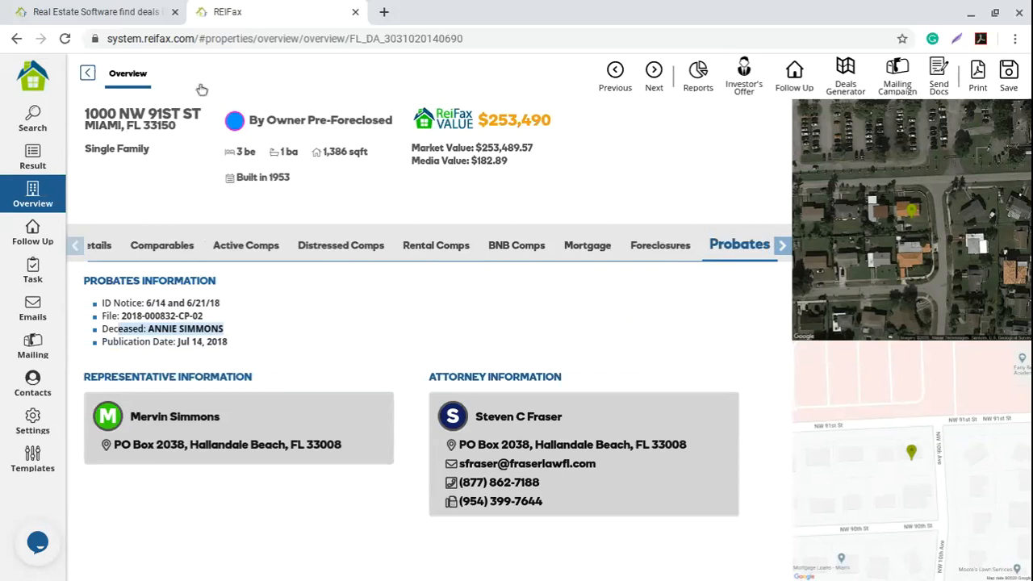
left_click(88, 74)
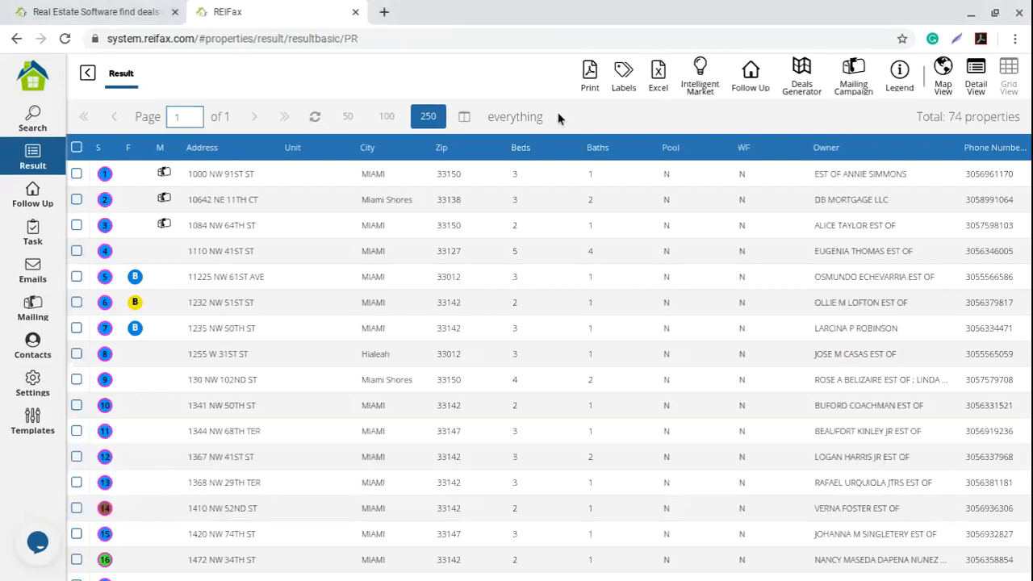
Send the message "hello." to support in the live chat and close the chat window
left_click(39, 543)
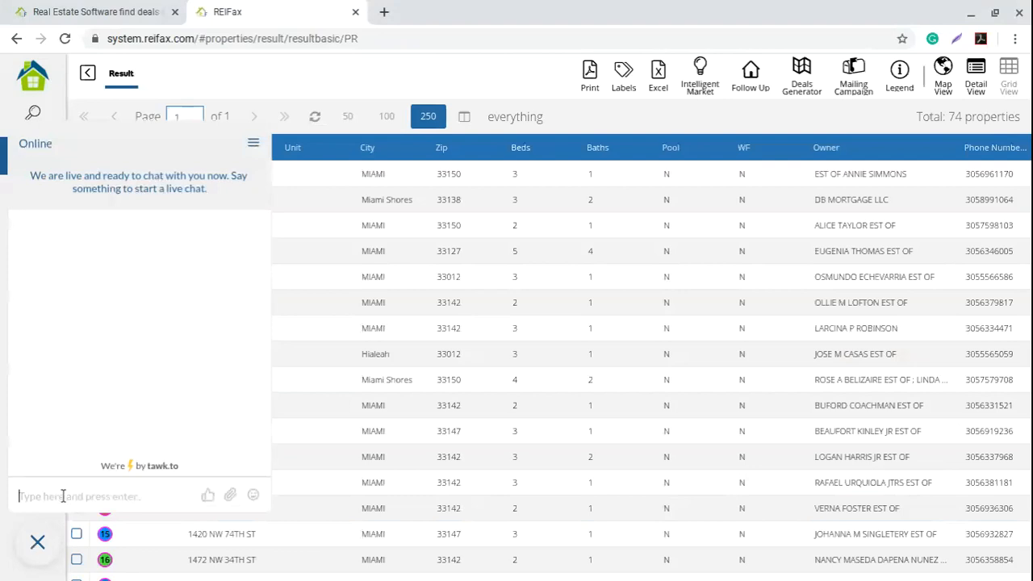
left_click(62, 497)
type("hello,")
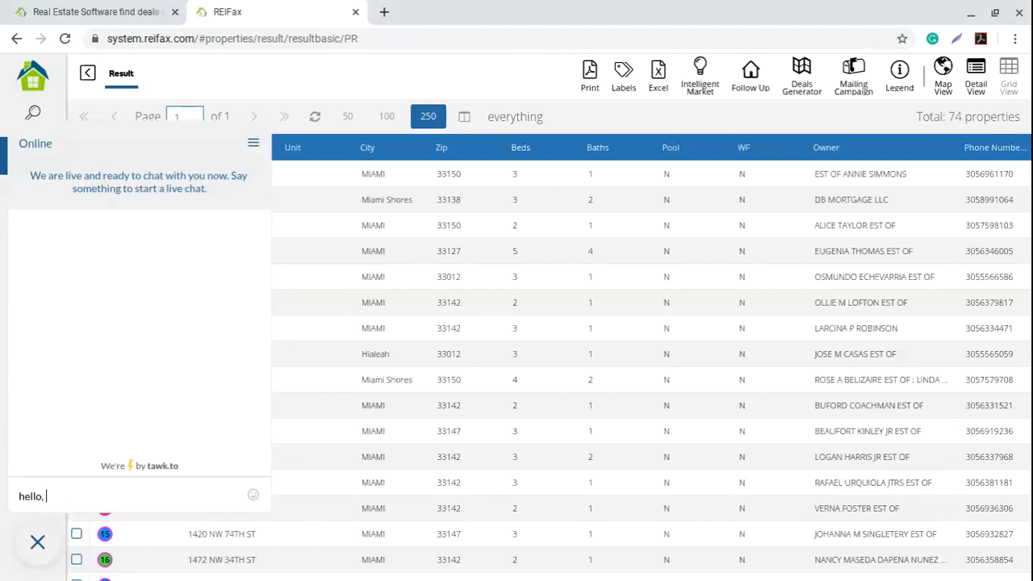
key("BackSpace")
type(".")
key("Return")
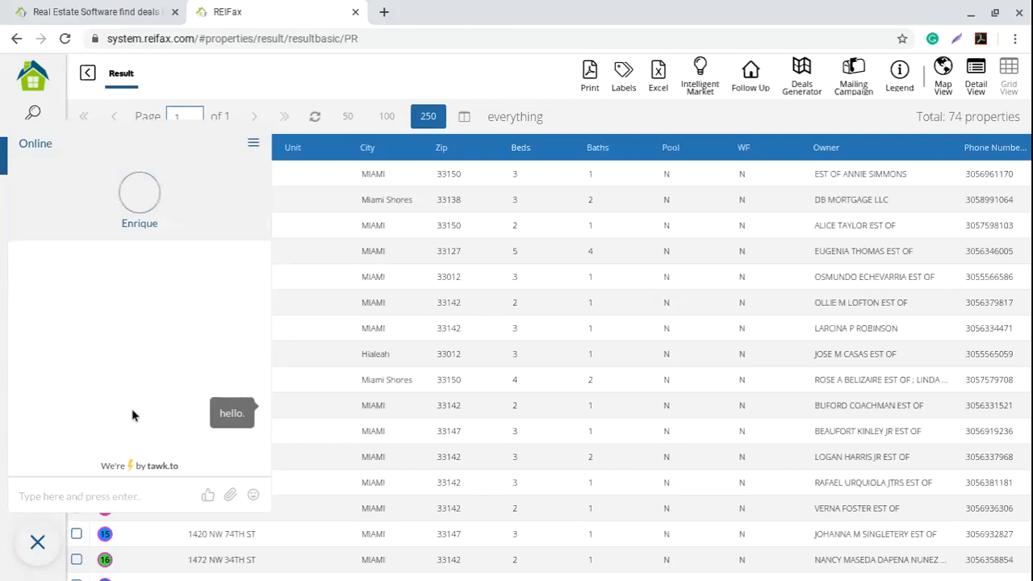
left_click(38, 545)
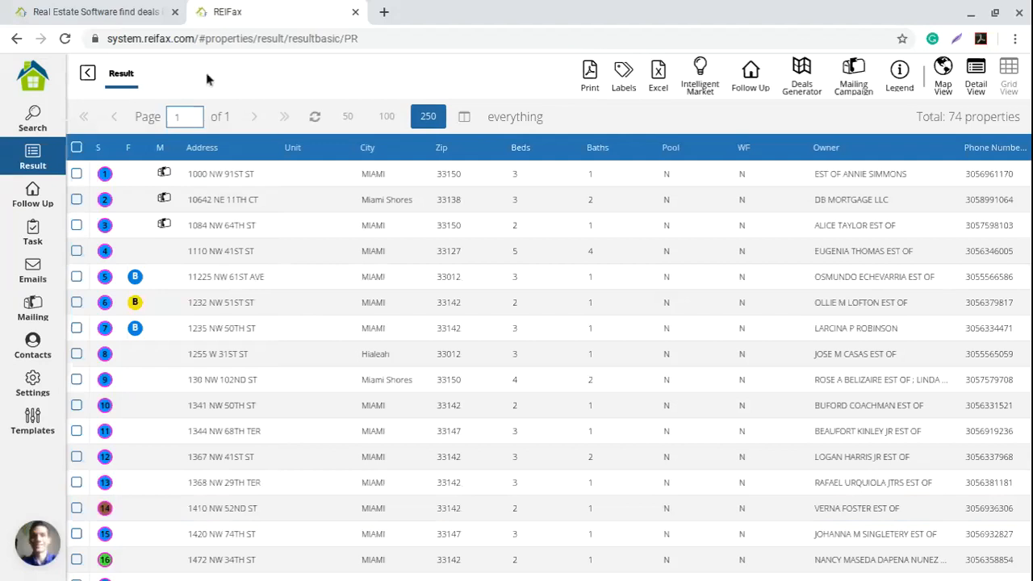
Switch to the REIFax public website and open its Webinars resources page to look over the recorded webinars
left_click(91, 11)
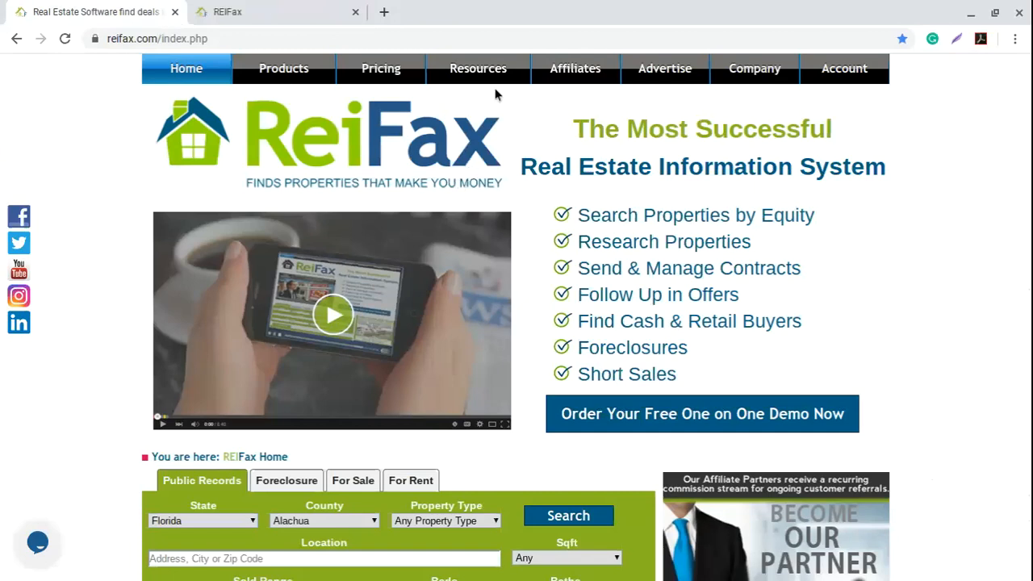
mouse_move(486, 70)
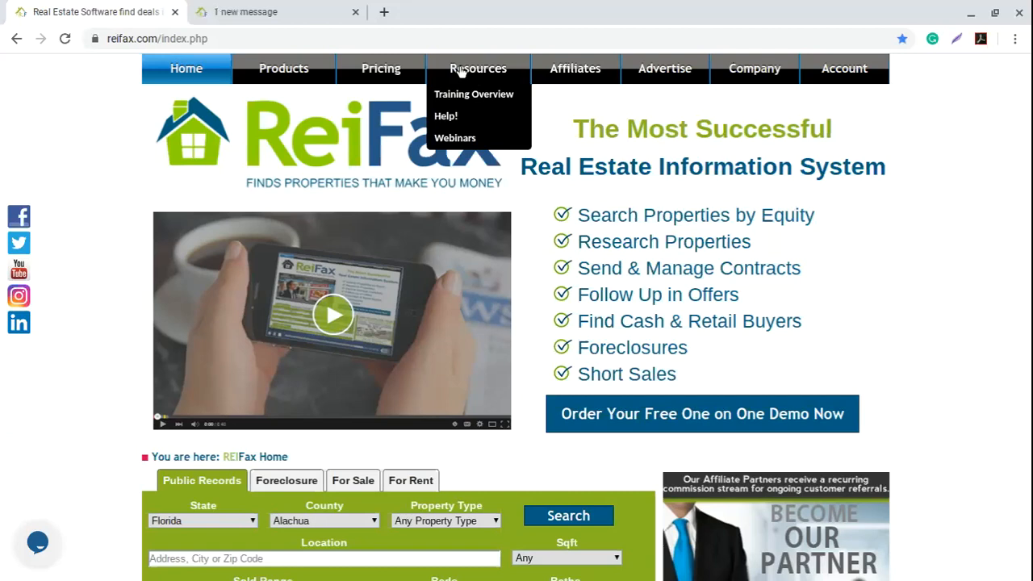
left_click(455, 138)
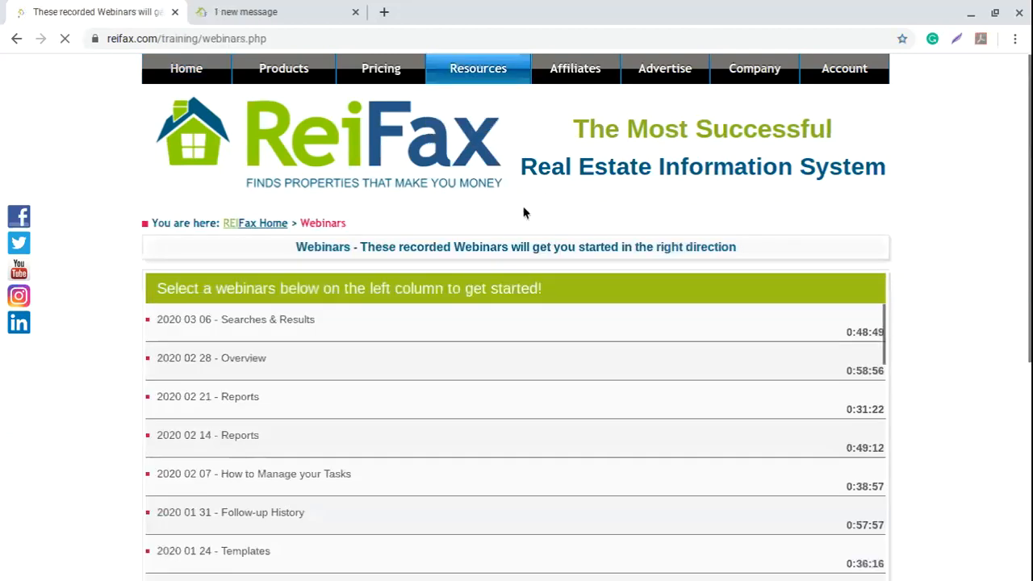
scroll(529, 414, "down", 4)
scroll(530, 414, "up", 4)
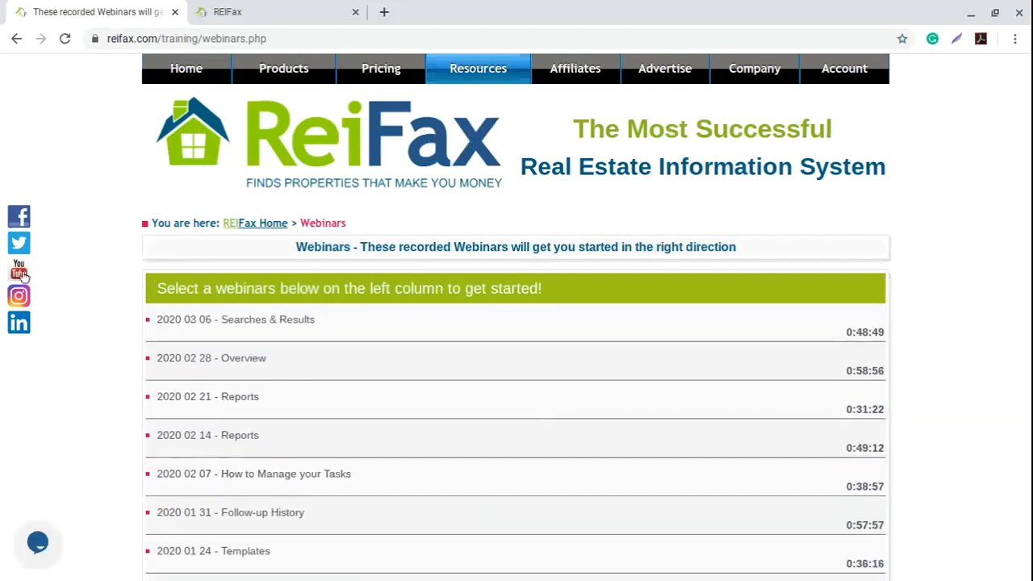
Open REIFax's YouTube channel from the webinars page, highlight its web address and show the channel's videos
left_click(18, 269)
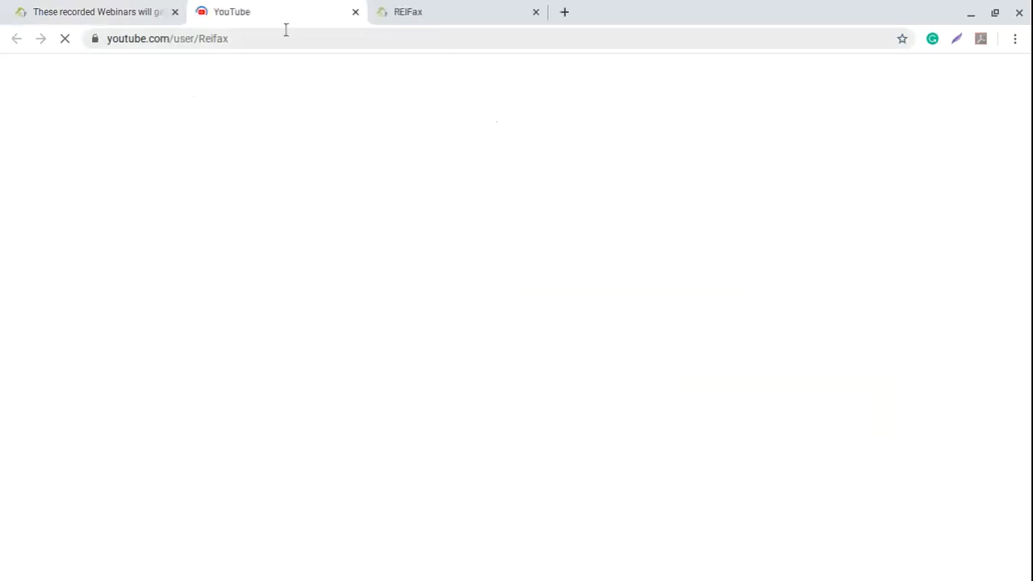
left_click_drag(237, 37, 90, 41)
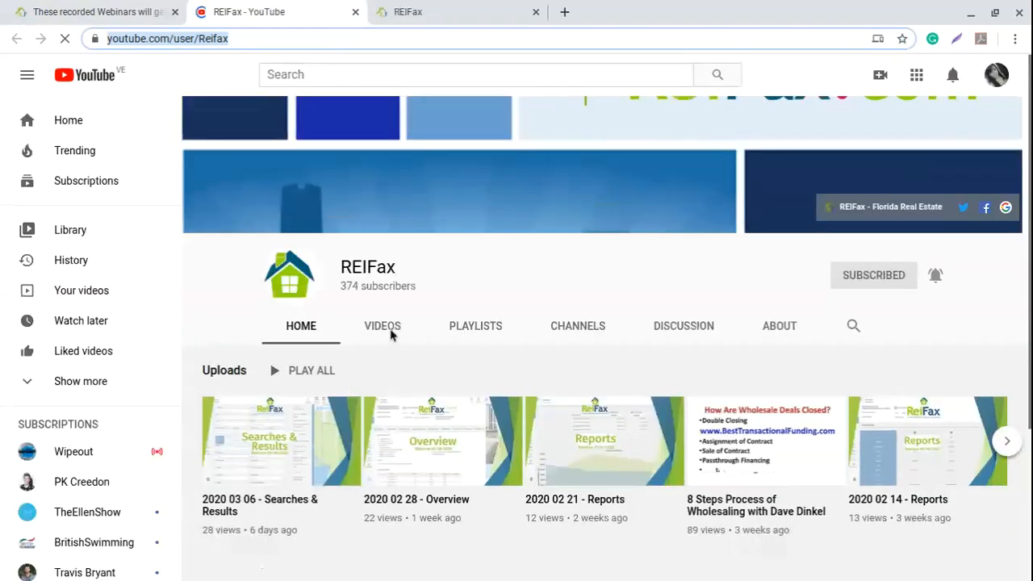
left_click(387, 331)
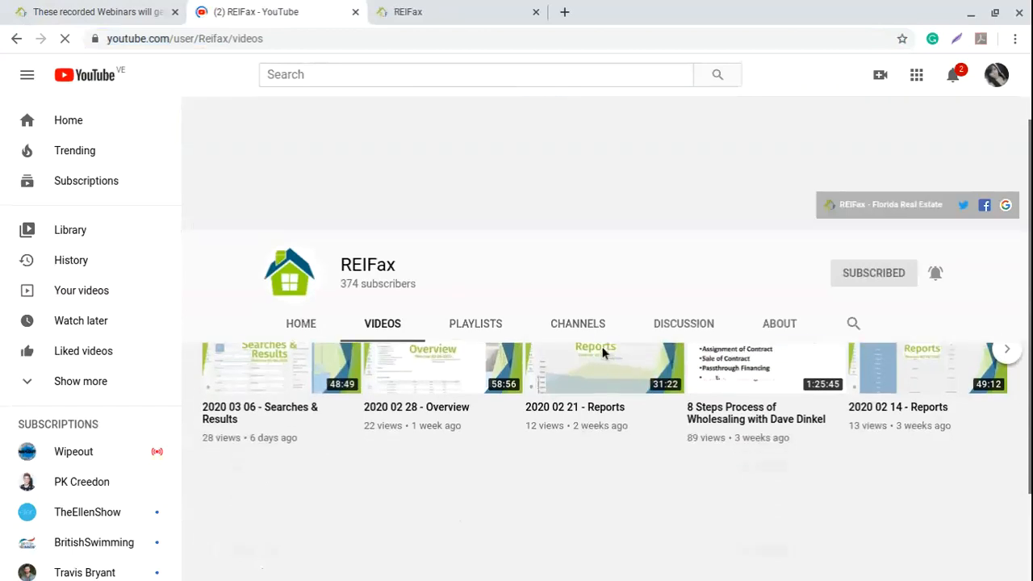
Look through the channel's uploaded webinar and tutorial videos, and return to the REIFax Webinars page
scroll(603, 353, "down", 1)
scroll(598, 362, "down", 2)
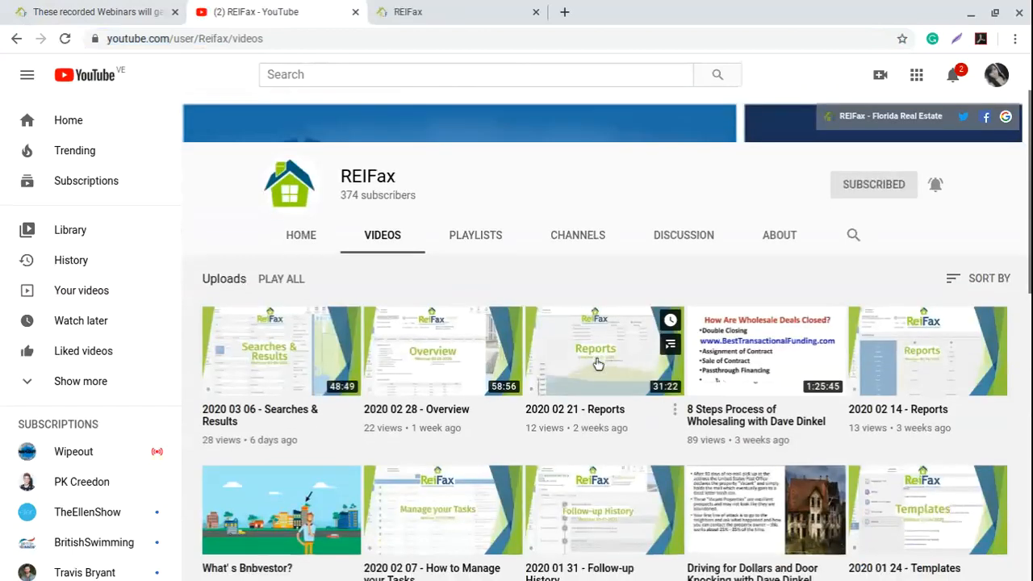
scroll(598, 364, "down", 1)
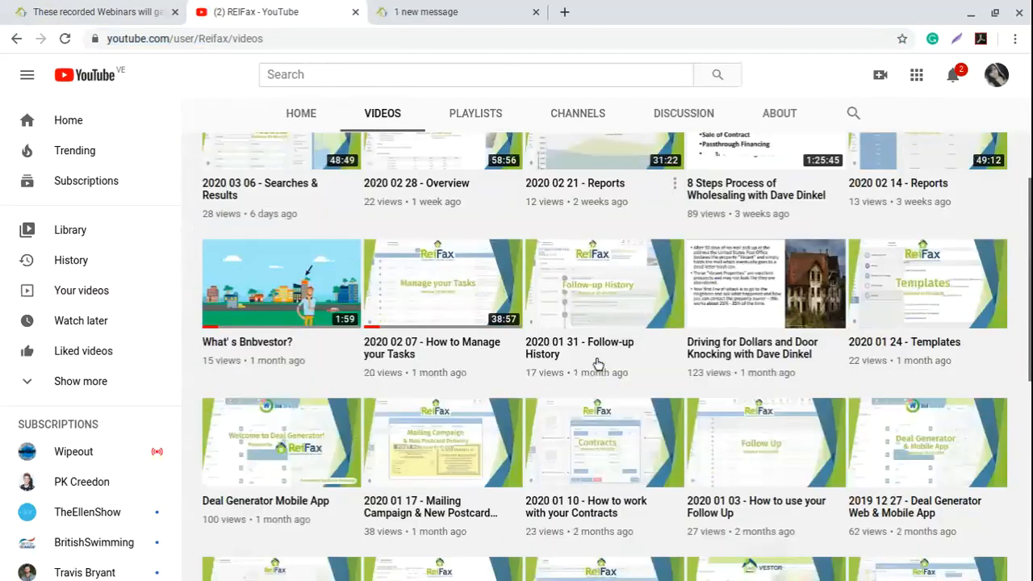
scroll(598, 364, "down", 3)
scroll(598, 364, "down", 2)
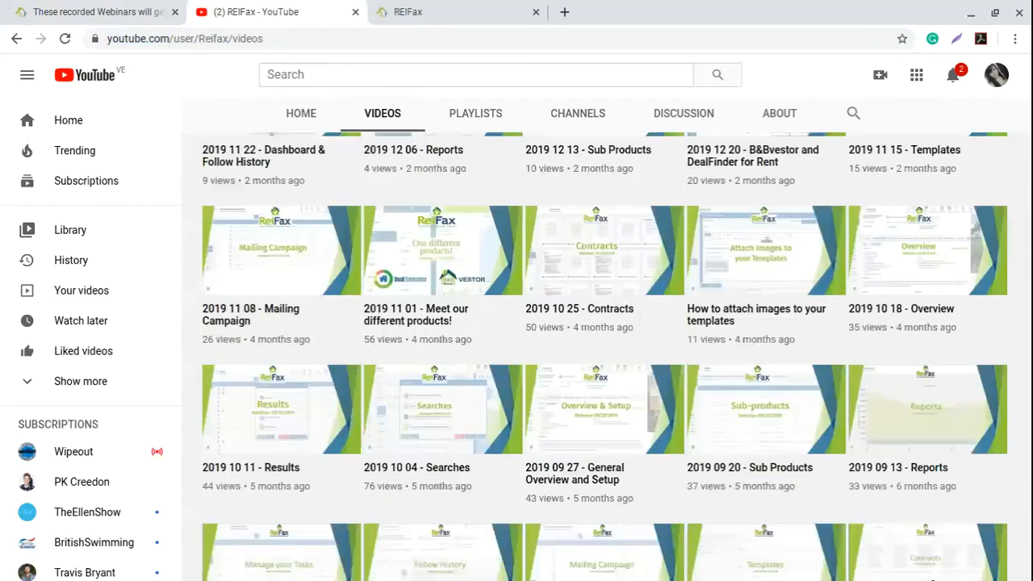
scroll(497, 436, "up", 10)
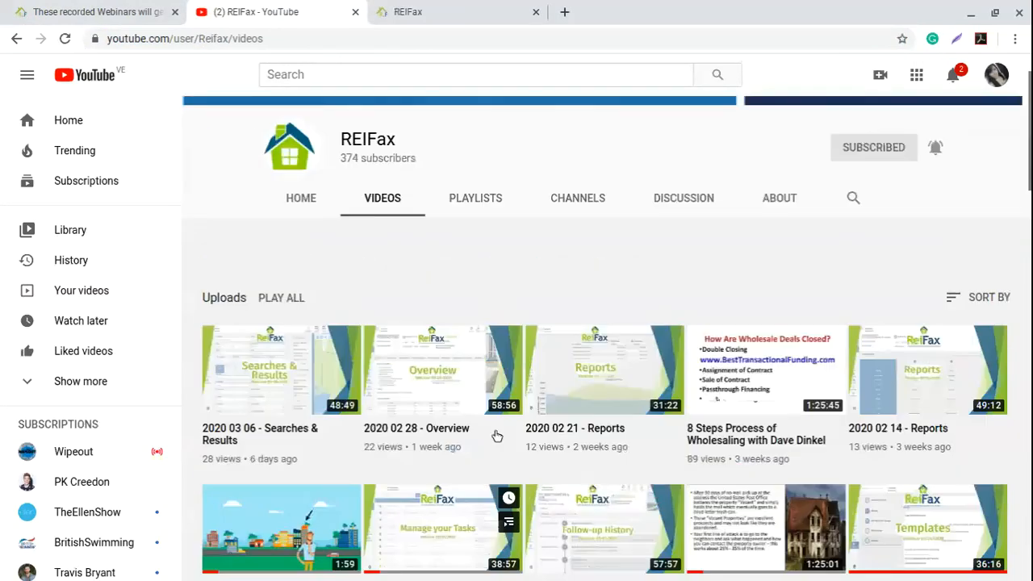
scroll(497, 436, "up", 2)
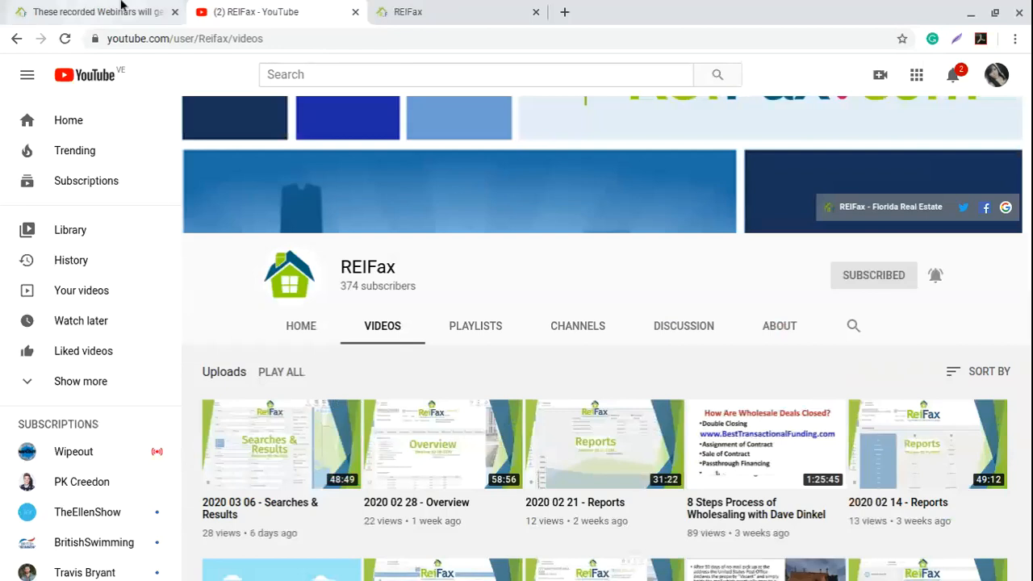
left_click(121, 8)
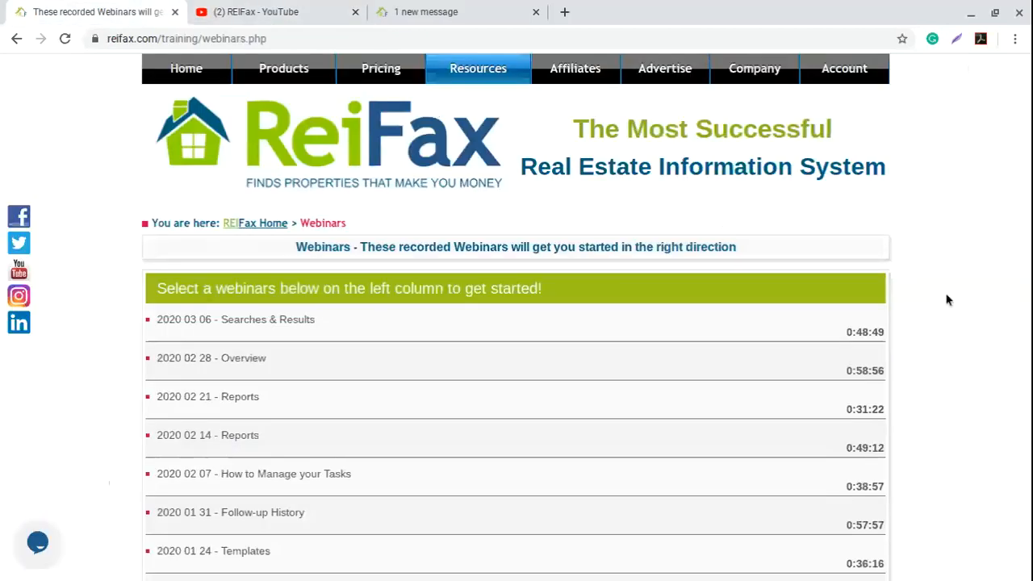